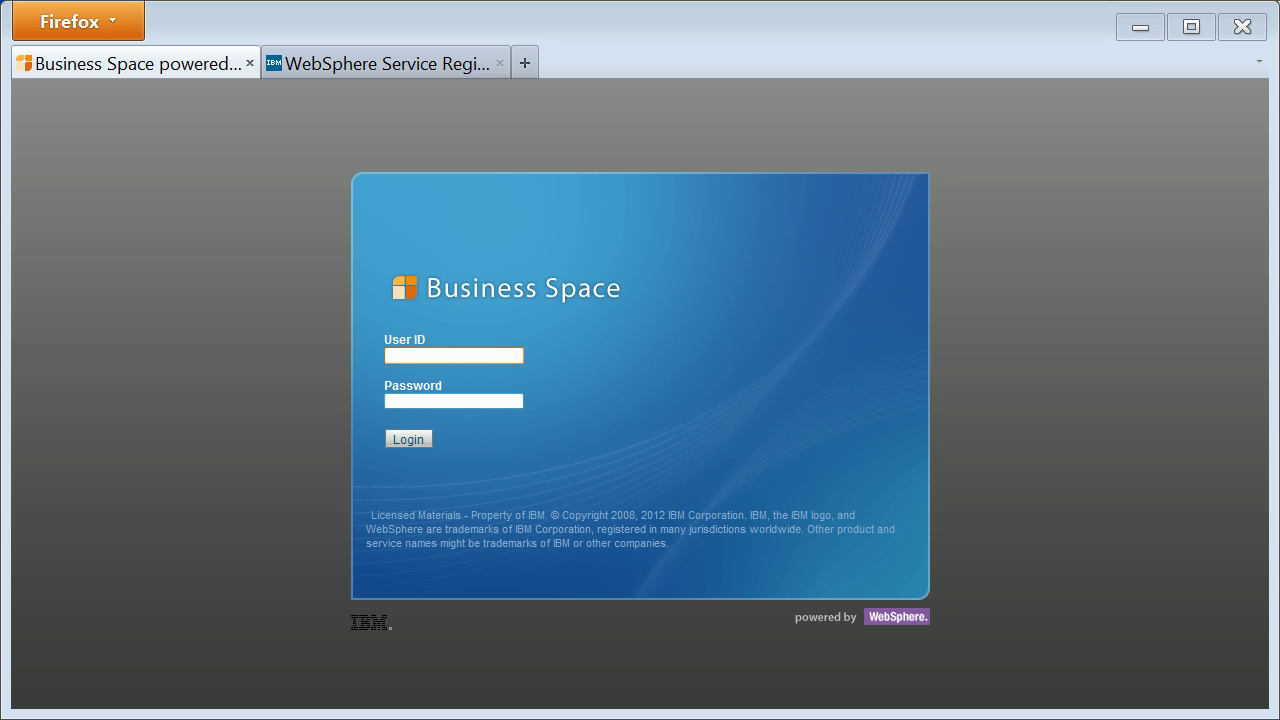
# - Log in to Business Space with the administrator user ID and the account password
pyautogui.write('wasadmin')
pyautogui.press('Tab')
pyautogui.write('******')
pyautogui.press('Return')
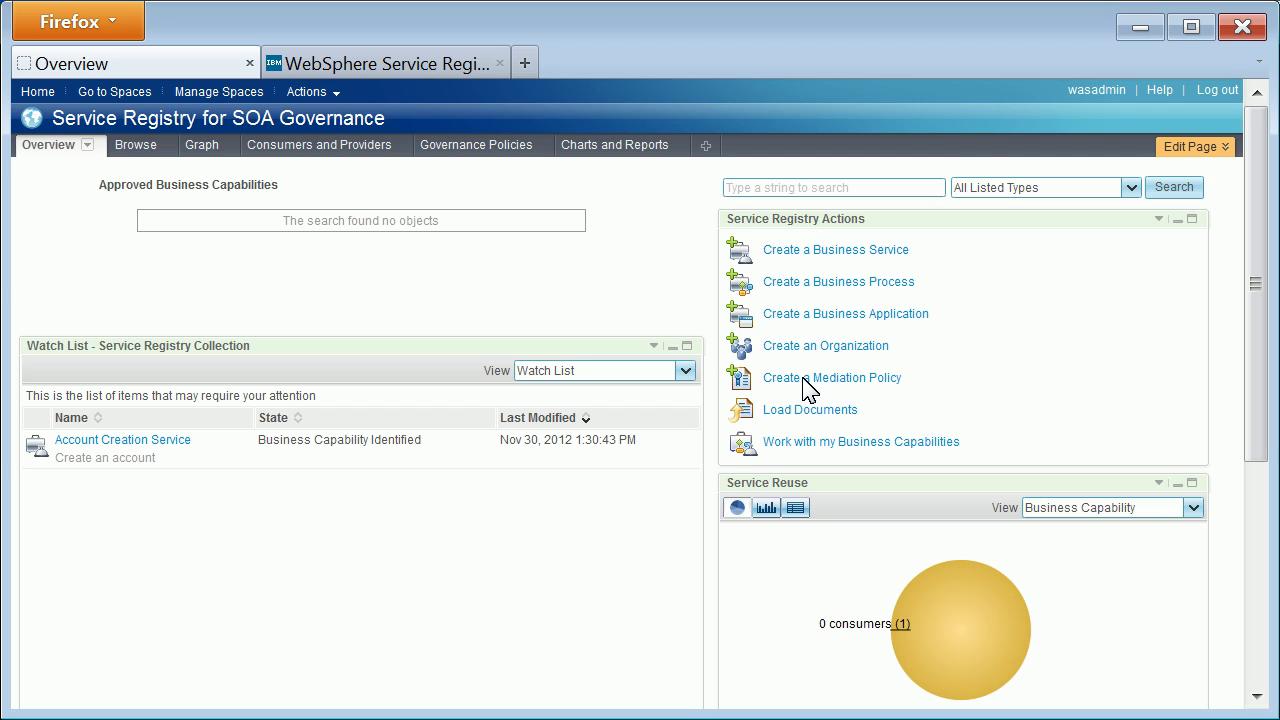
# - Switch to the Service Registry for Business space and open the Service Registry Actions widget's settings for editing
pyautogui.click(200, 92)
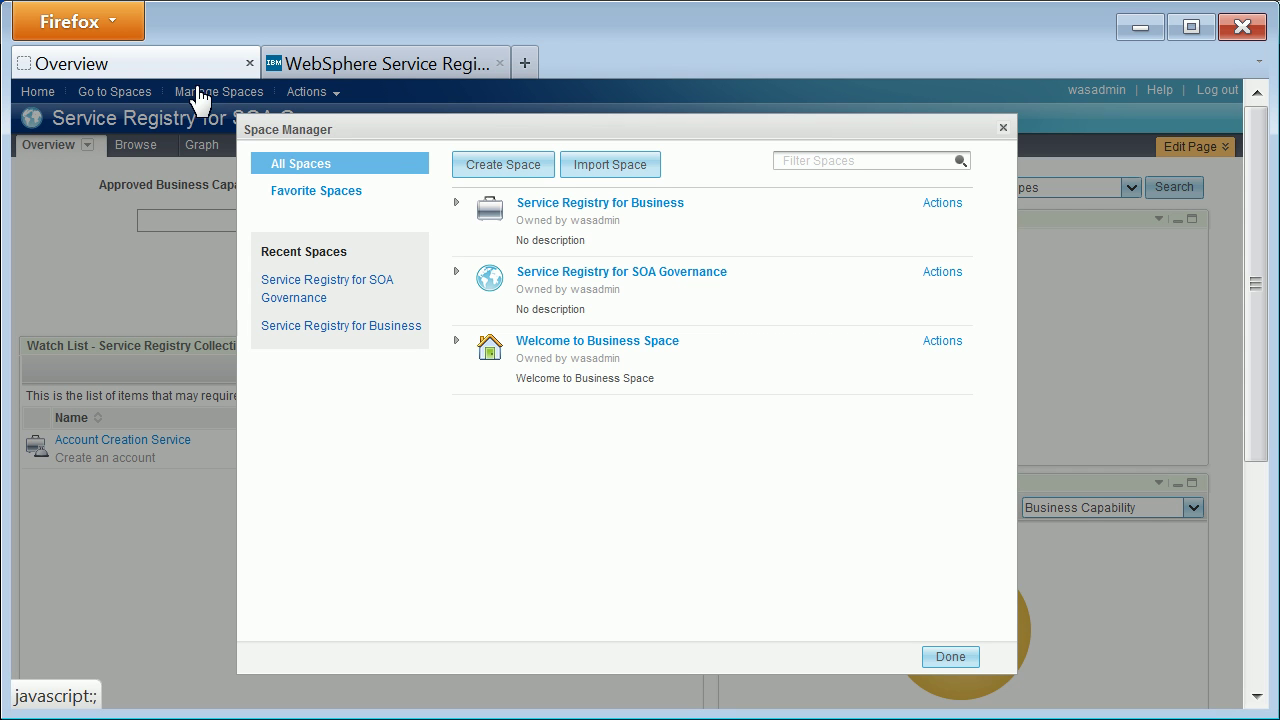
pyautogui.click(579, 206)
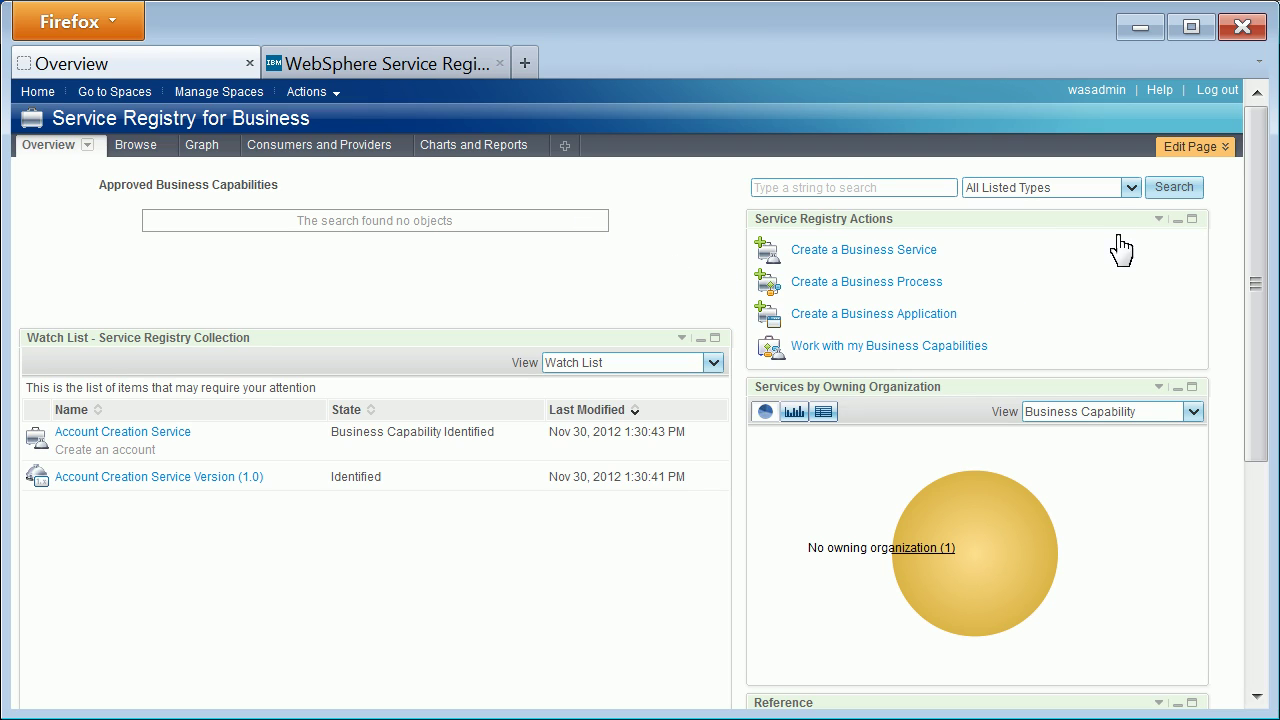
pyautogui.click(1207, 150)
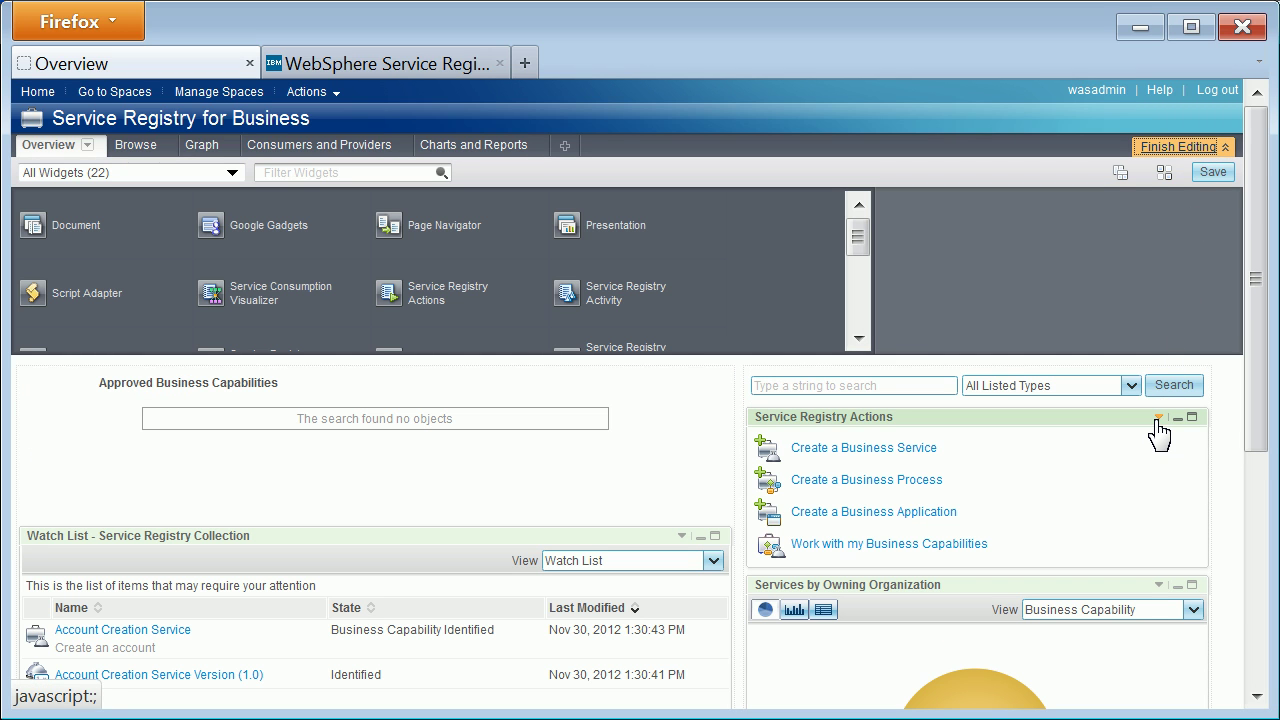
pyautogui.click(1157, 418)
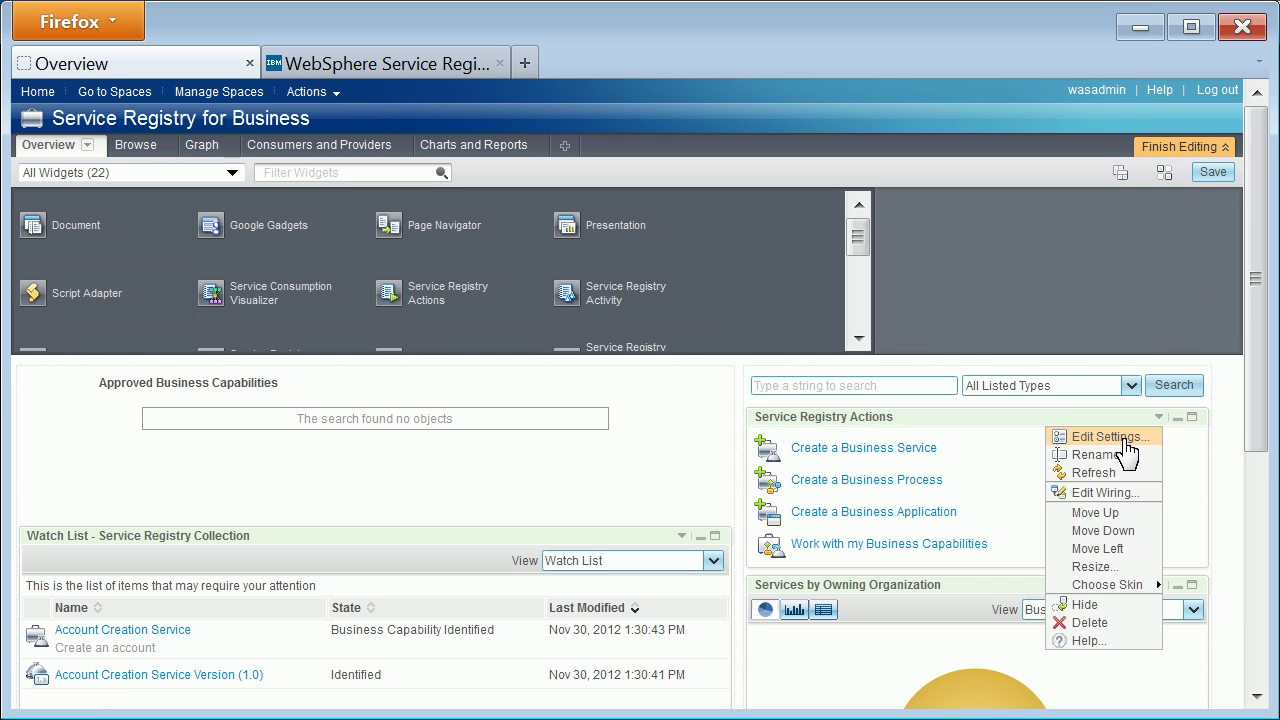
pyautogui.click(1124, 440)
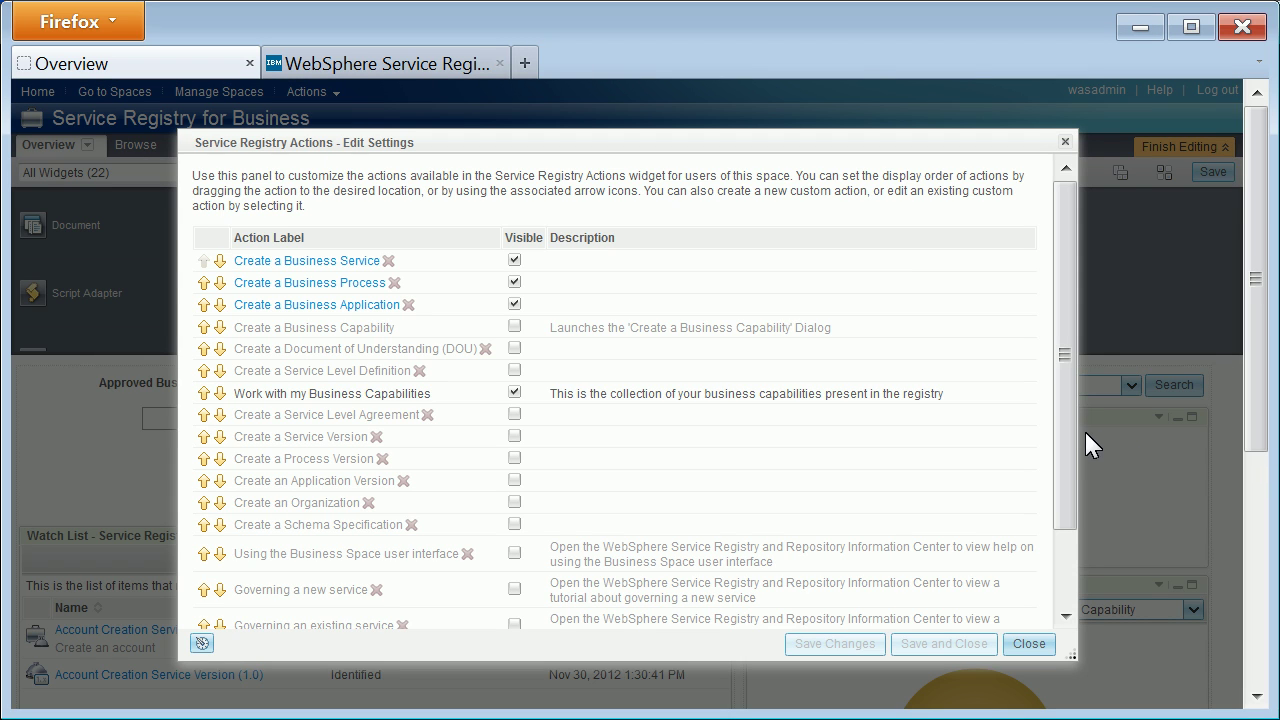
# - Add a new action labelled Load Documents with action type Load Documents, save the widget settings and finish editing the page
pyautogui.moveTo(1071, 434); pyautogui.dragTo(1063, 537)
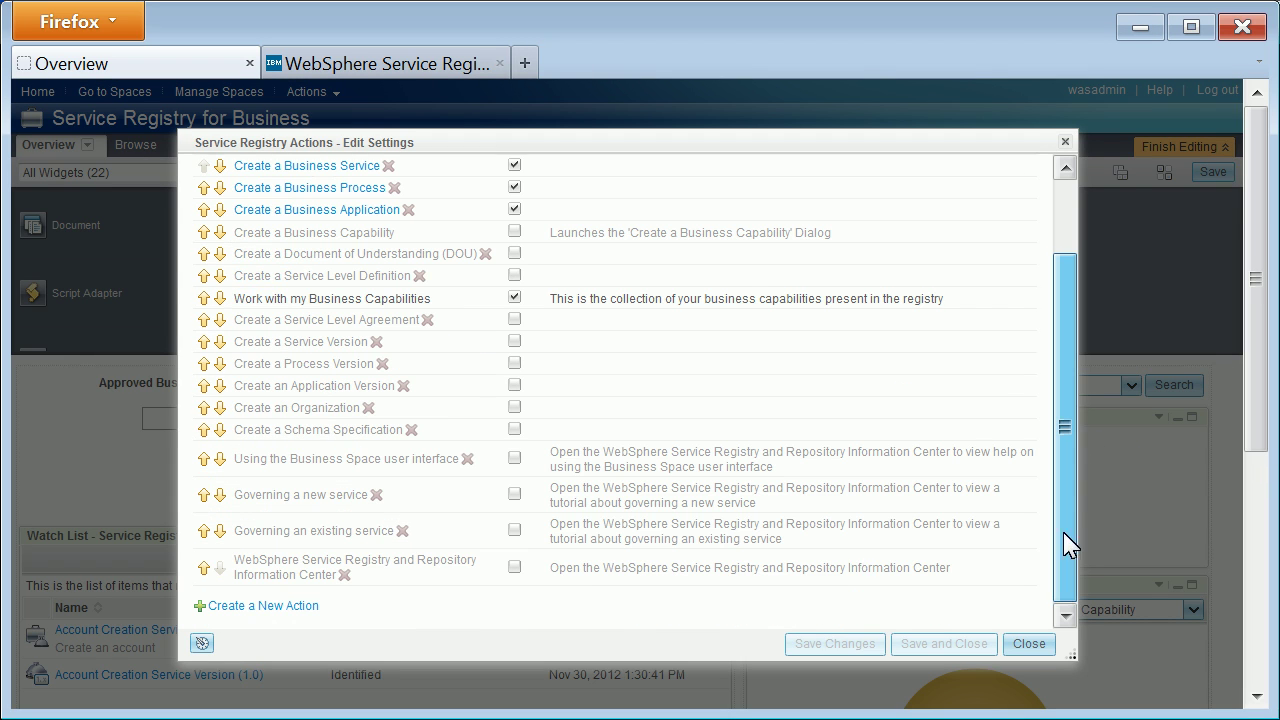
pyautogui.click(312, 608)
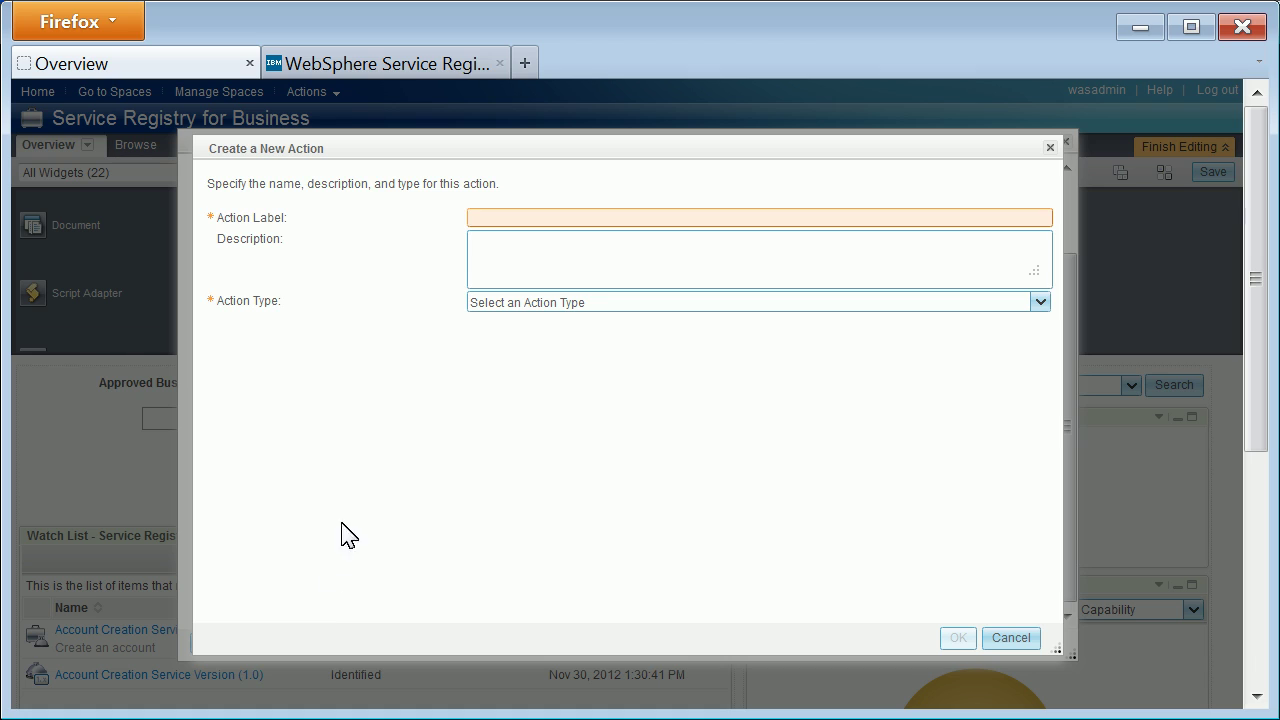
pyautogui.write('Load Documents')
pyautogui.click(646, 303)
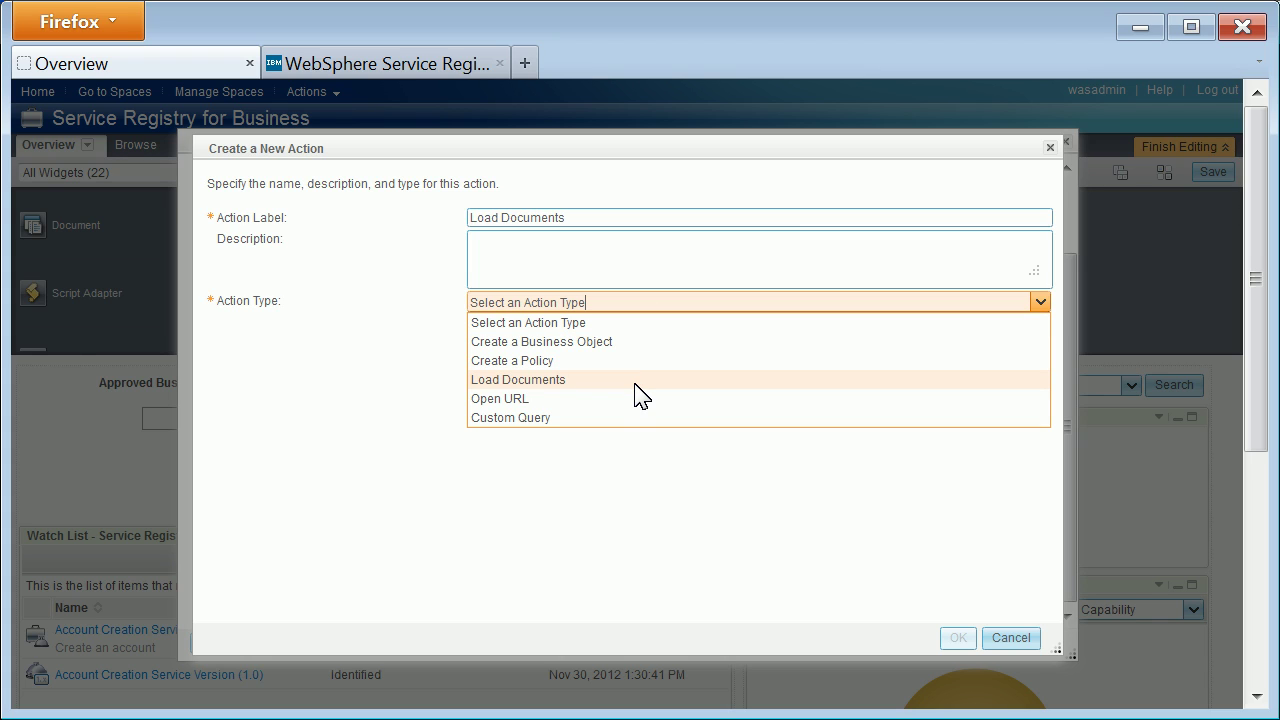
pyautogui.click(635, 383)
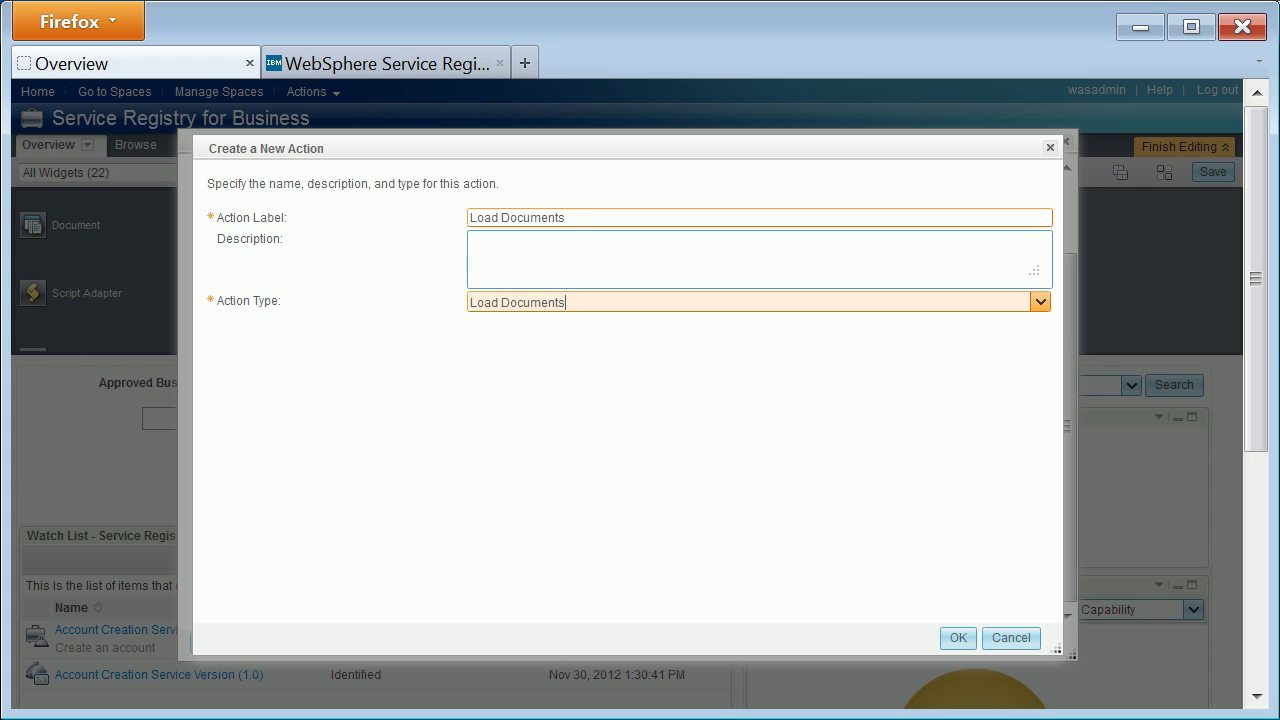
pyautogui.click(958, 640)
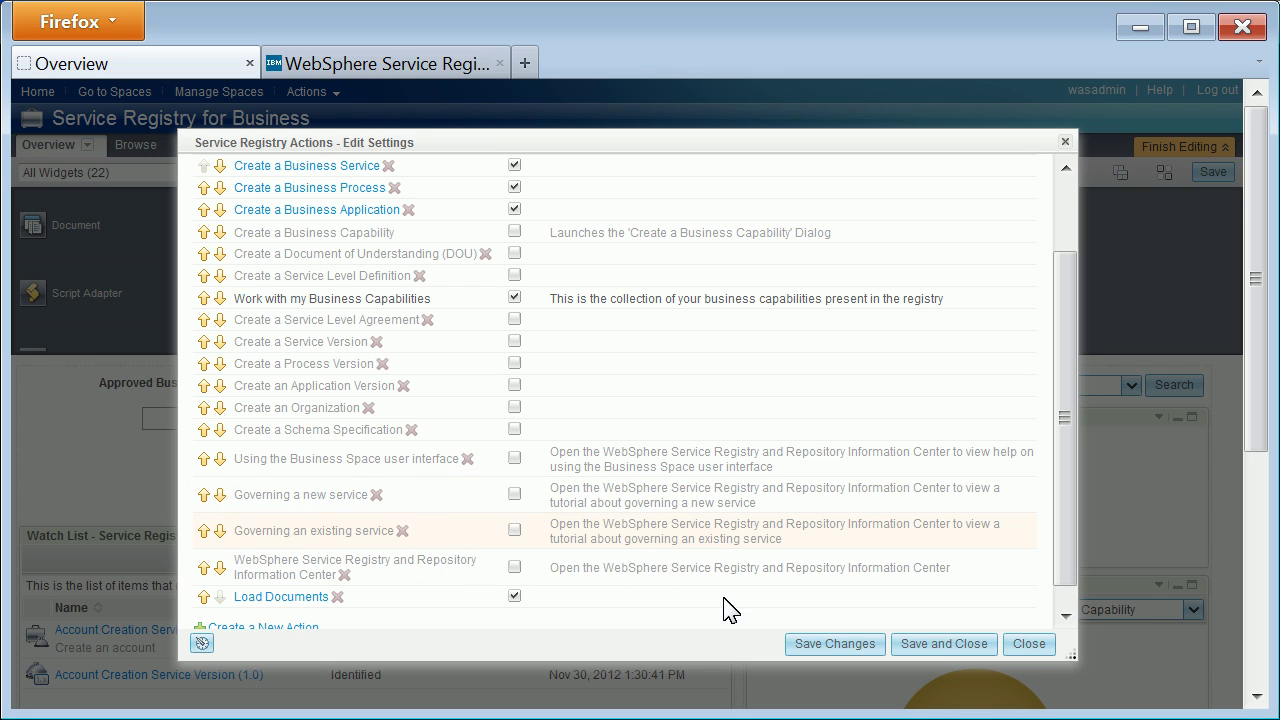
pyautogui.click(930, 648)
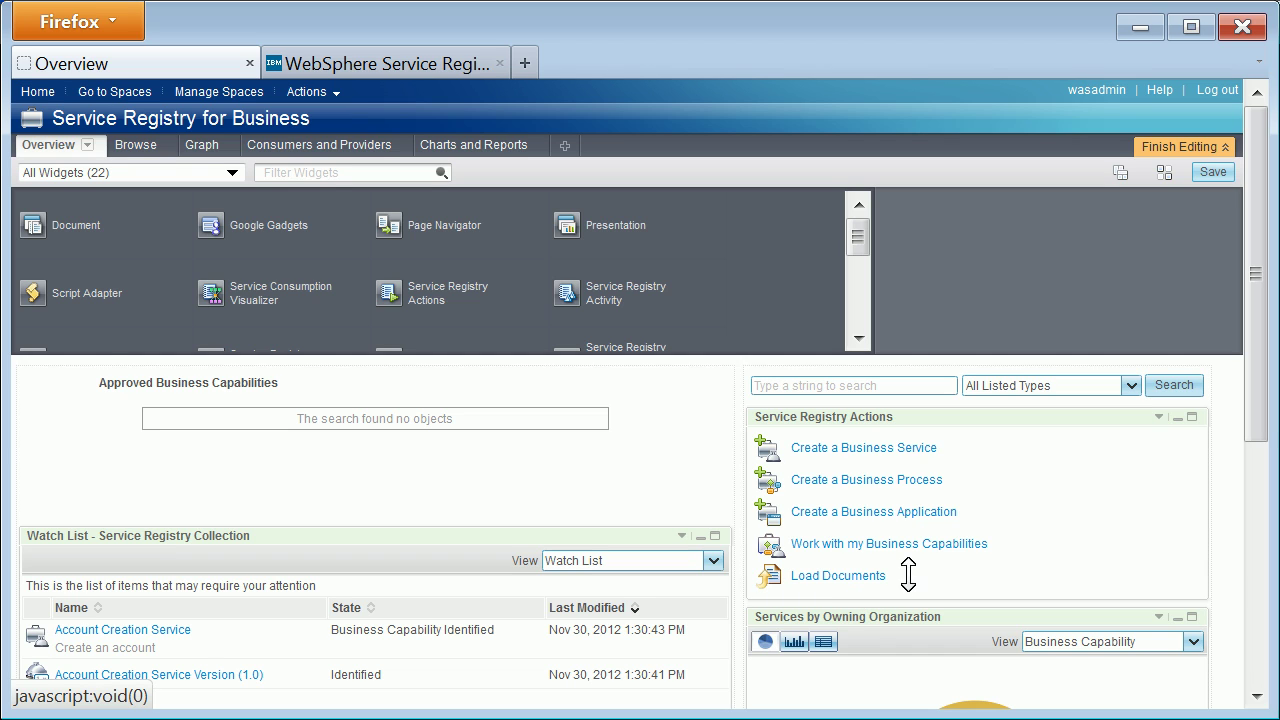
pyautogui.click(1180, 150)
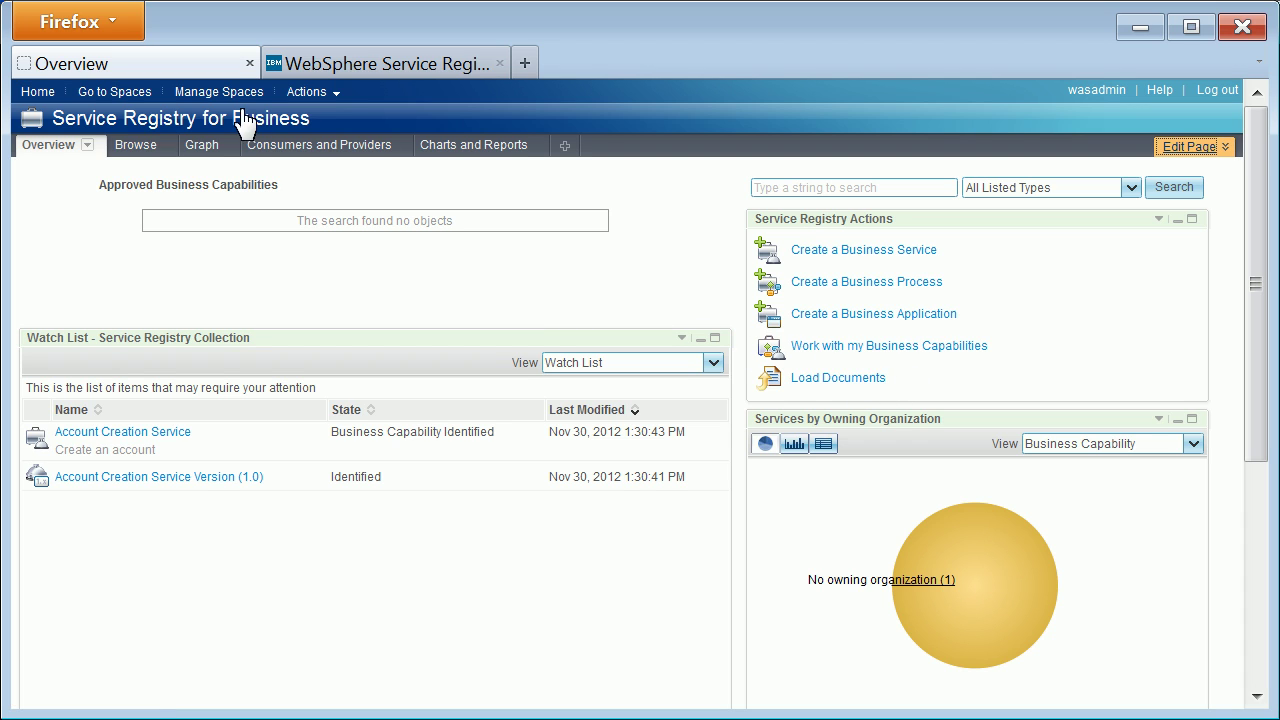
# - Switch to the Service Registry for SOA Governance space and start its Load Documents action
pyautogui.click(213, 91)
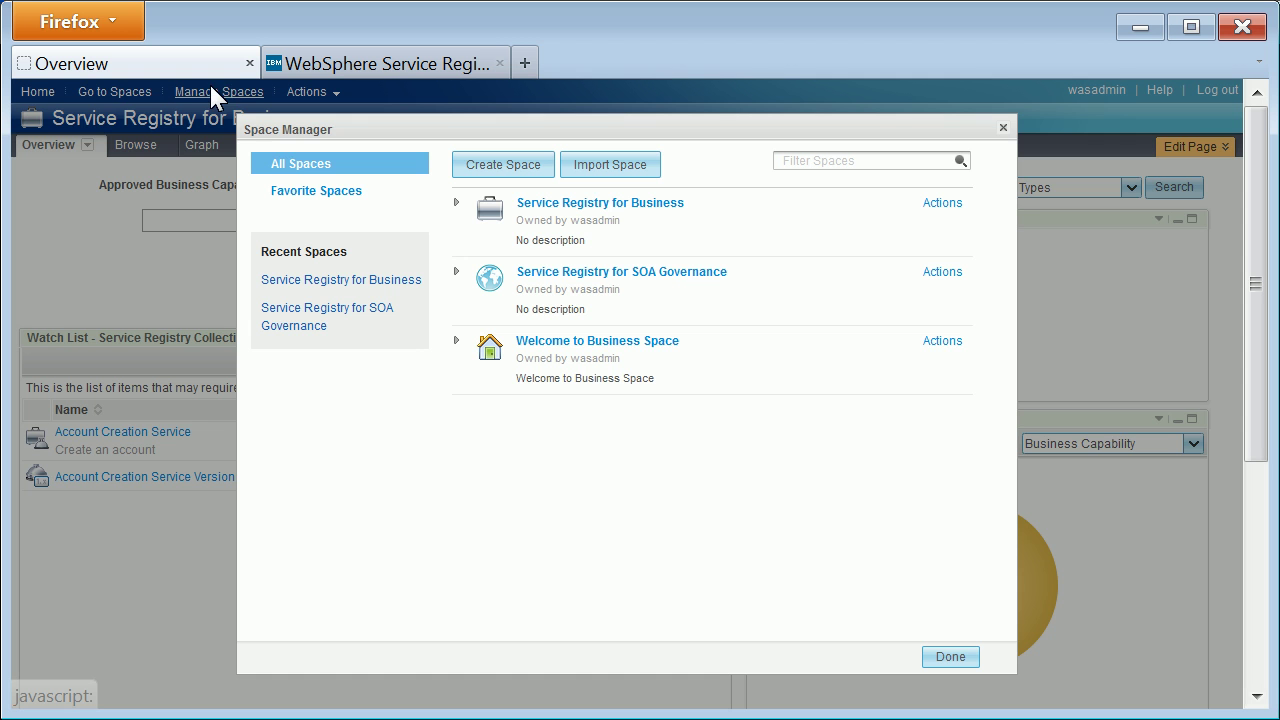
pyautogui.click(658, 272)
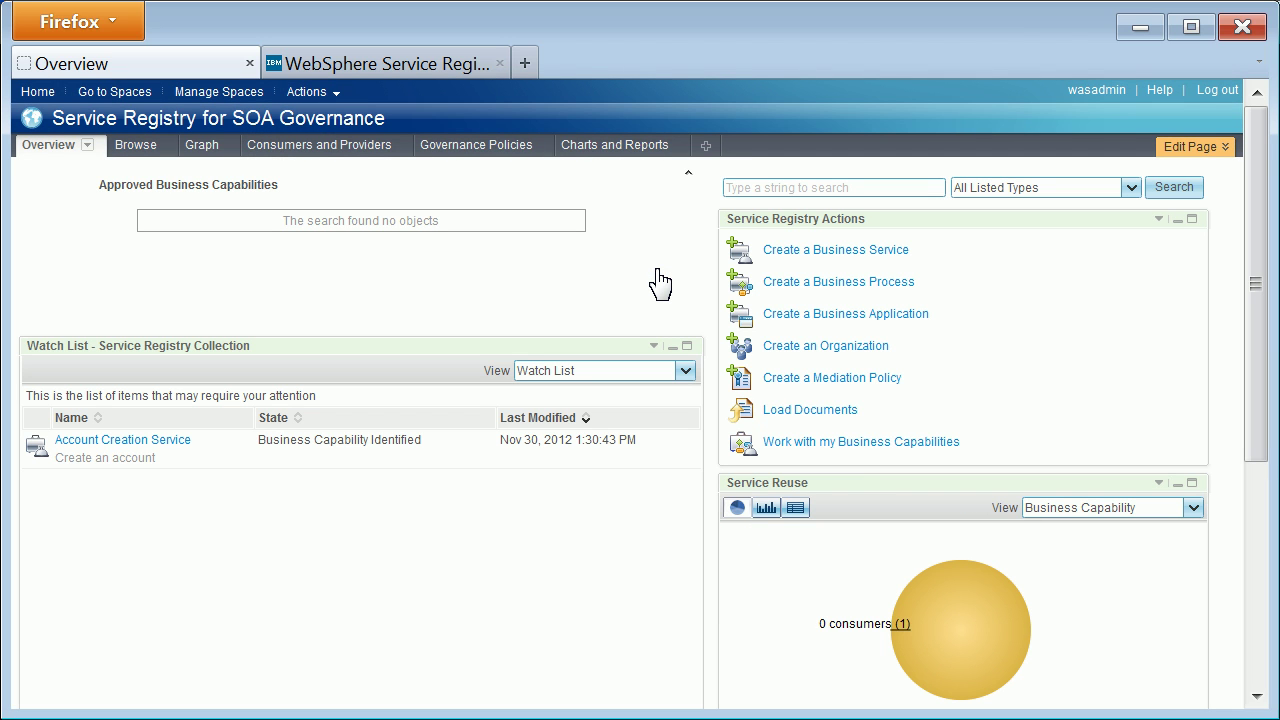
pyautogui.click(832, 425)
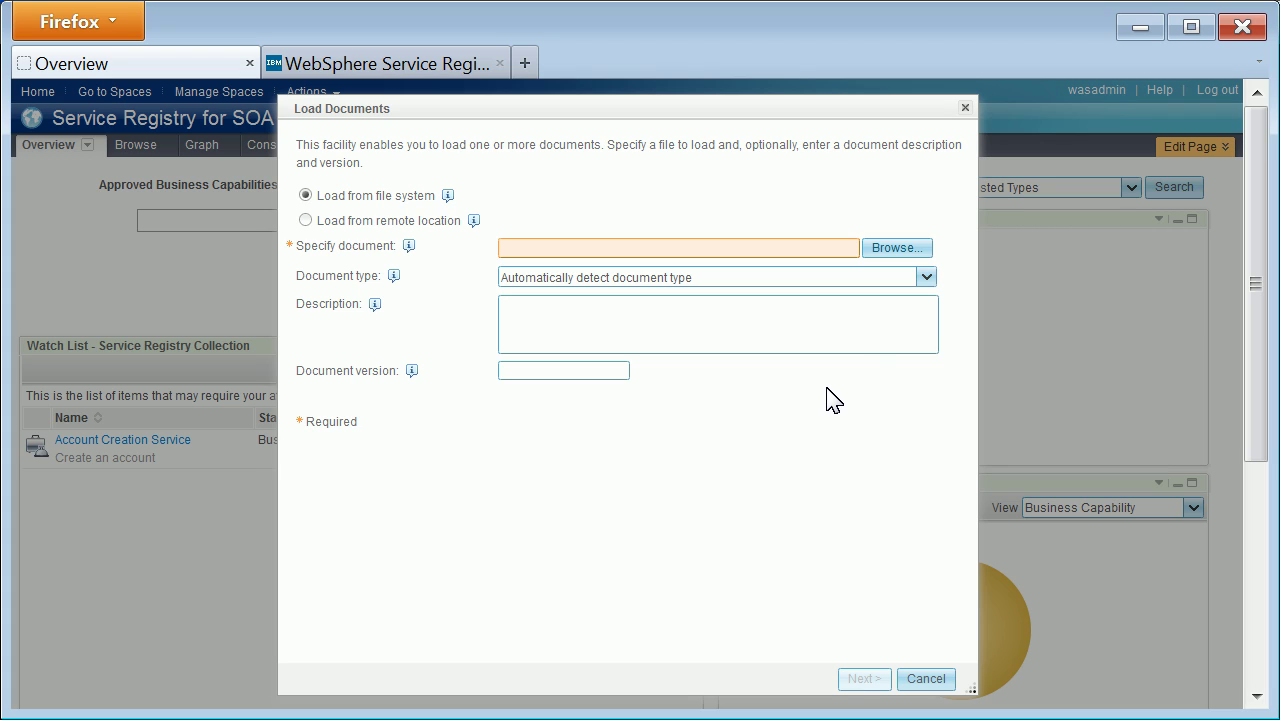
# - Review the available document types, keeping automatic detection, and choose HelloWorld.xml from the LDW folder as the document to load
pyautogui.click(925, 284)
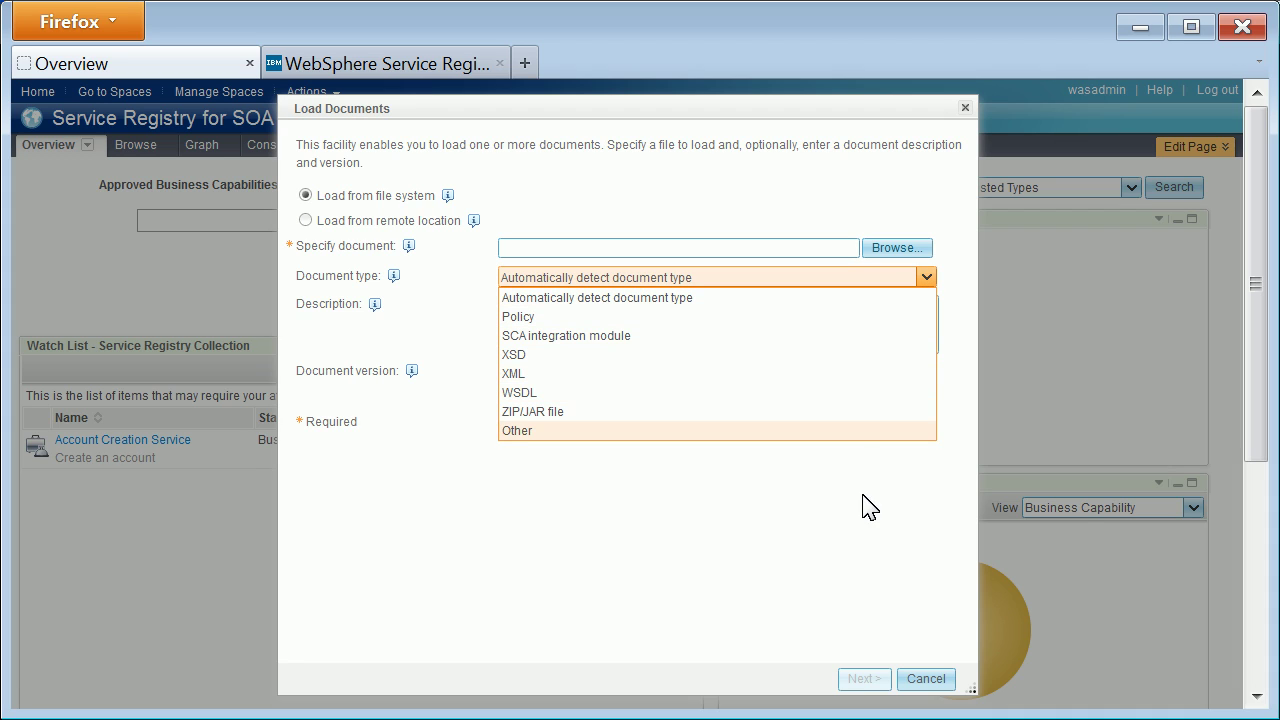
pyautogui.click(857, 534)
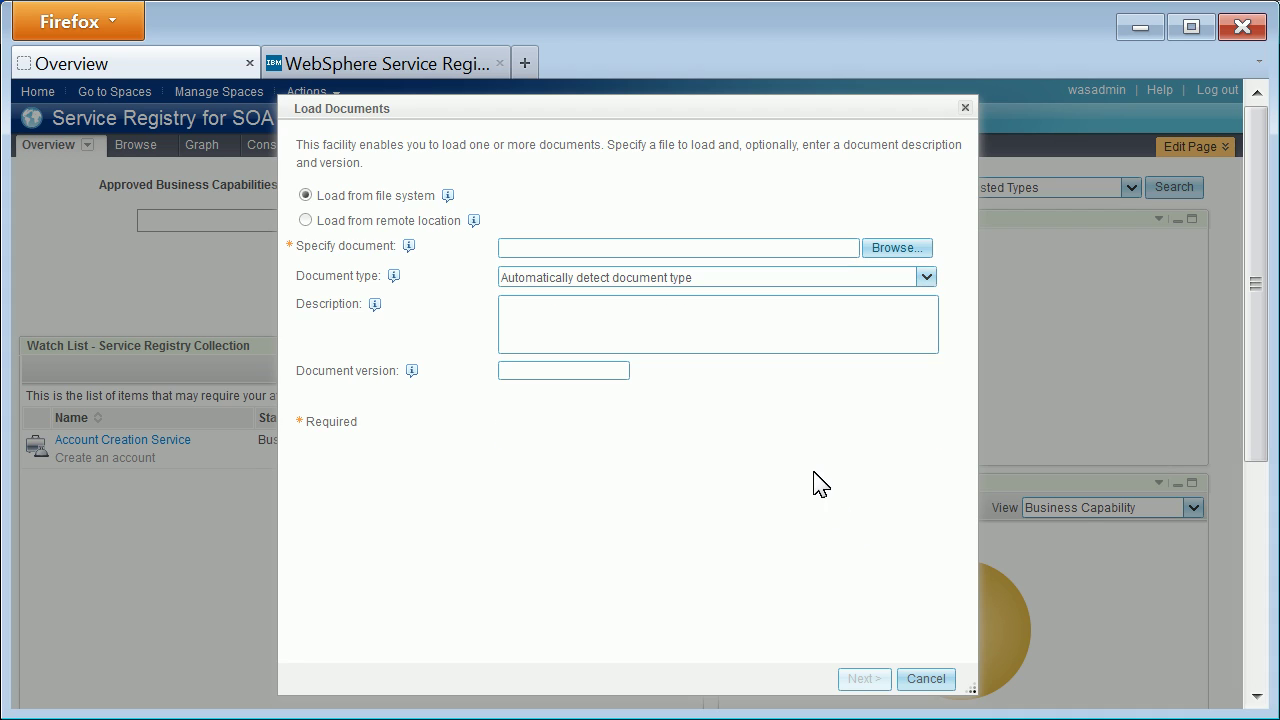
pyautogui.click(560, 370)
pyautogui.click(897, 252)
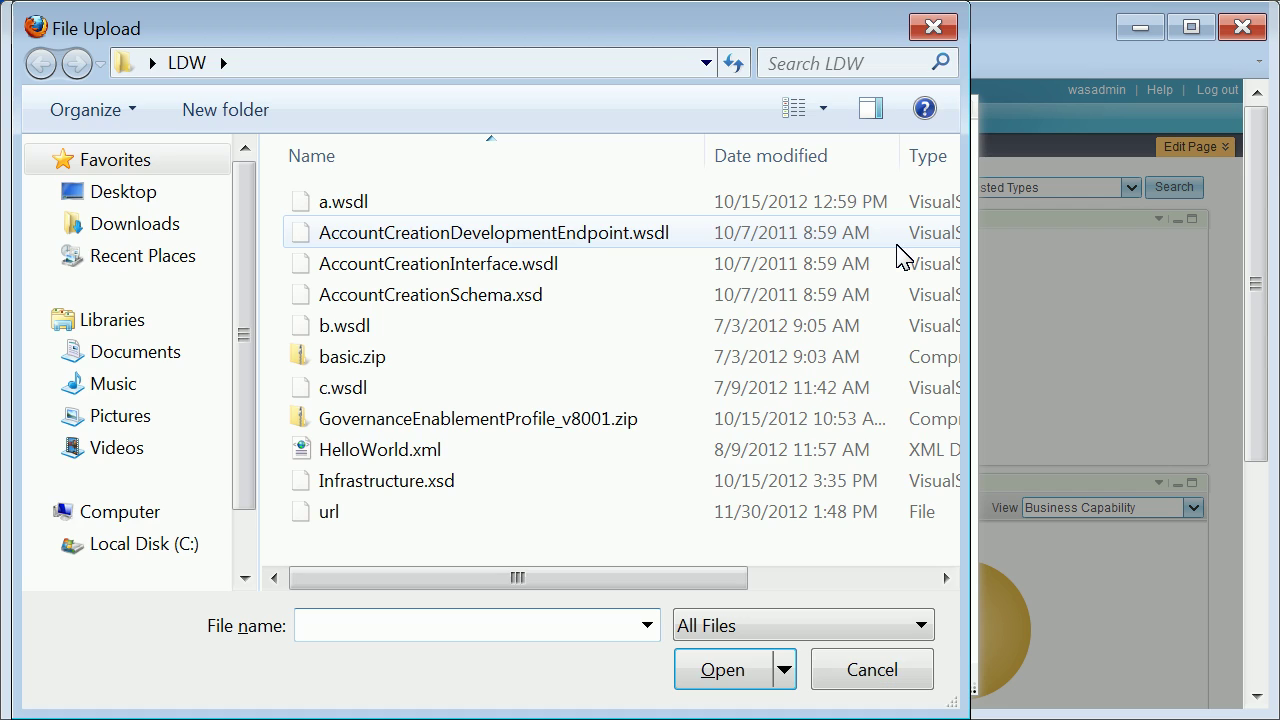
pyautogui.click(524, 452)
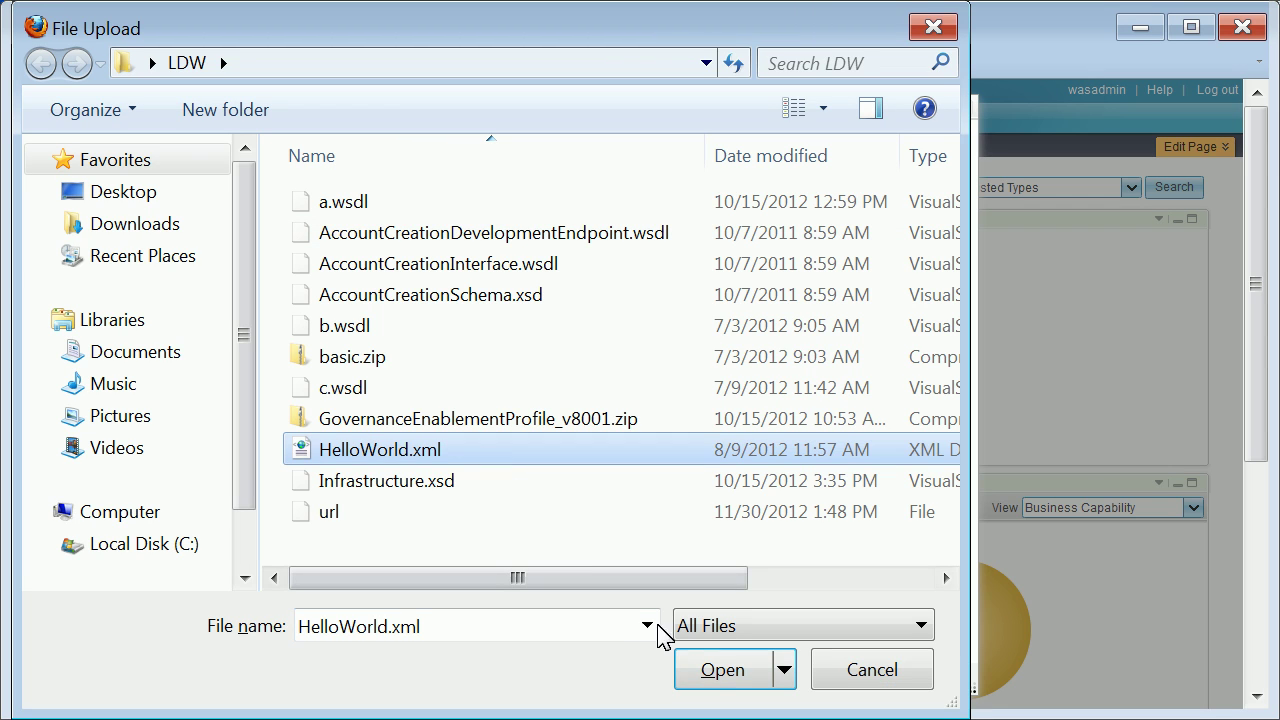
pyautogui.click(720, 669)
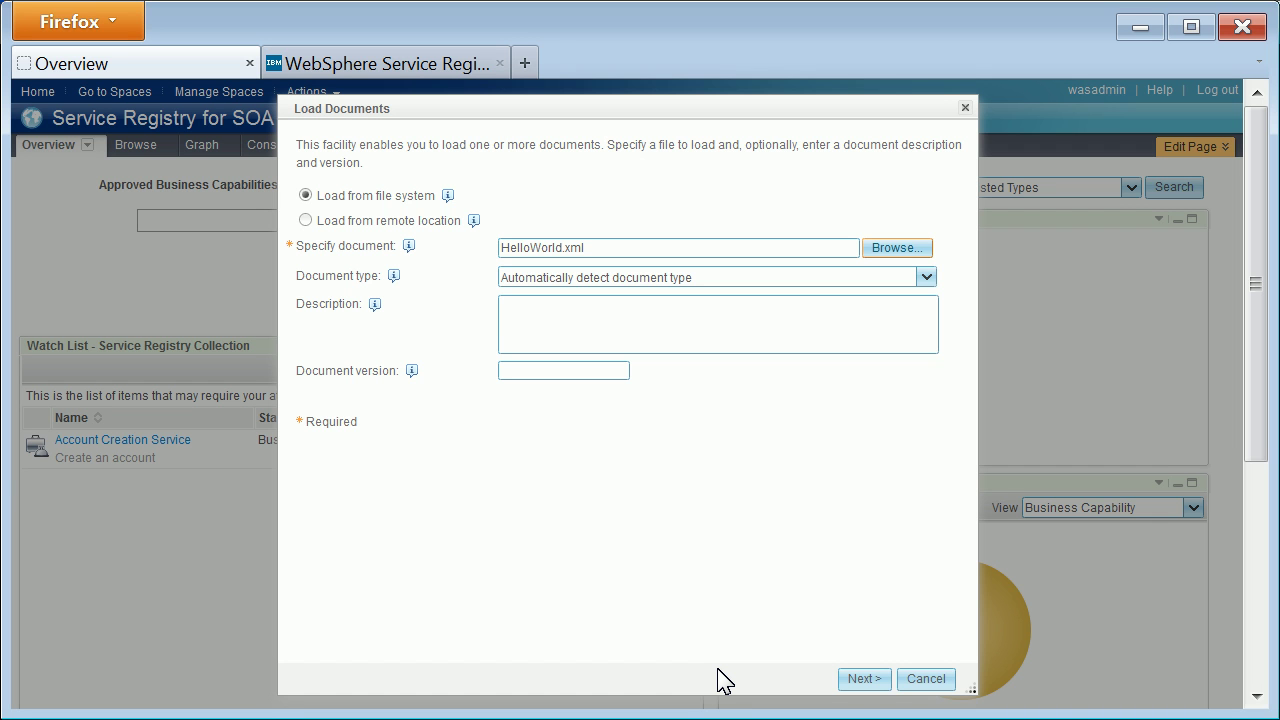
# - Set the document version to 1.0 and proceed to the overview of documents to be loaded
pyautogui.click(740, 325)
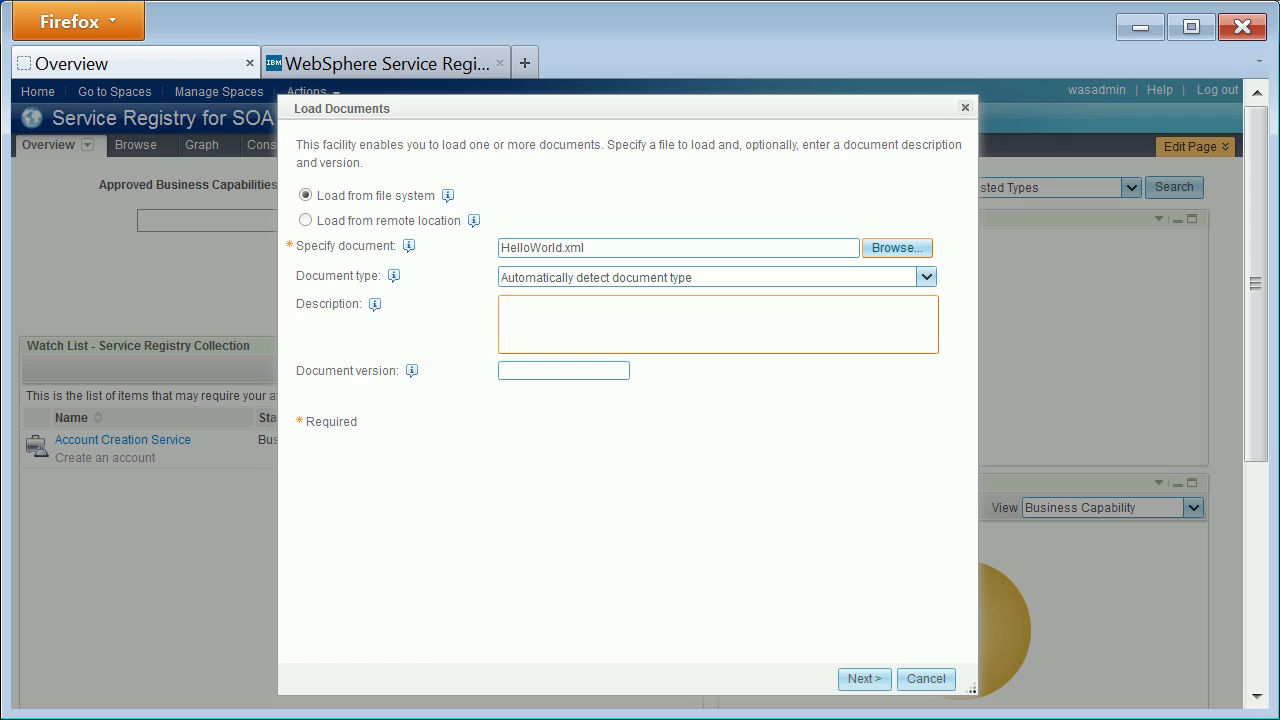
pyautogui.click(563, 370)
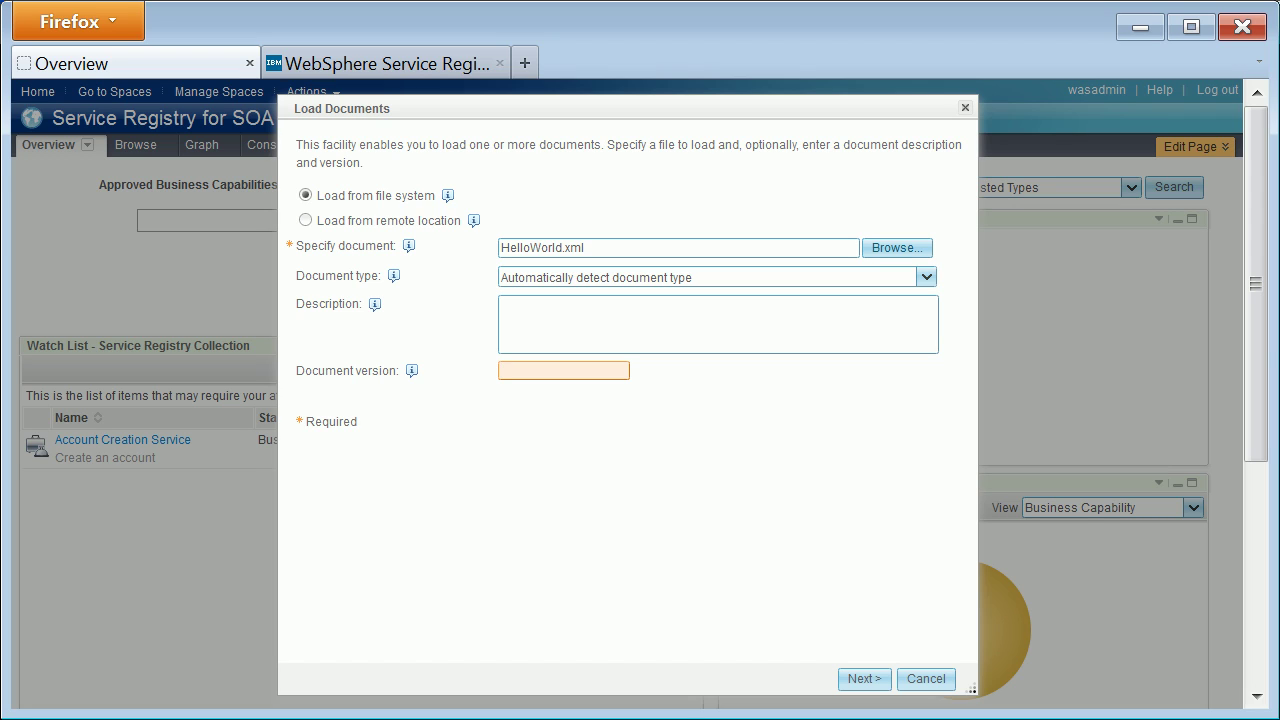
pyautogui.write('1.0')
pyautogui.click(862, 679)
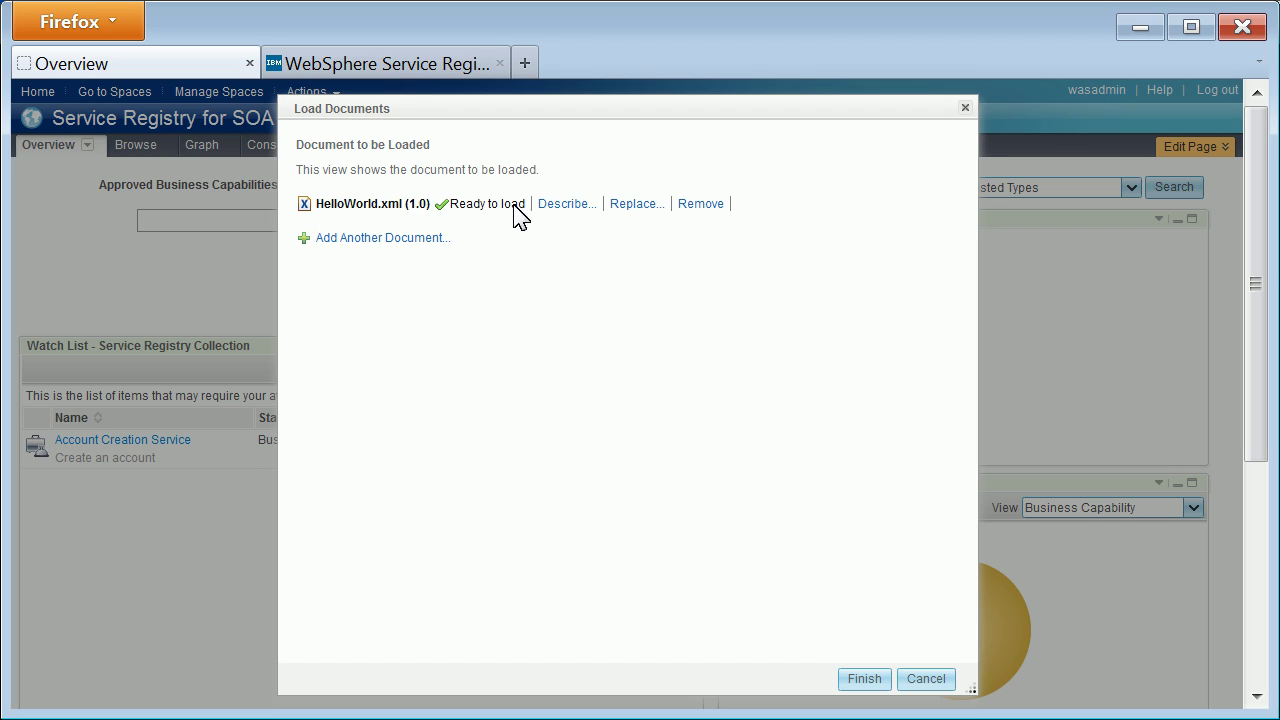
# - Check the description fields of HelloWorld.xml, finish loading the document and open its details
pyautogui.click(560, 205)
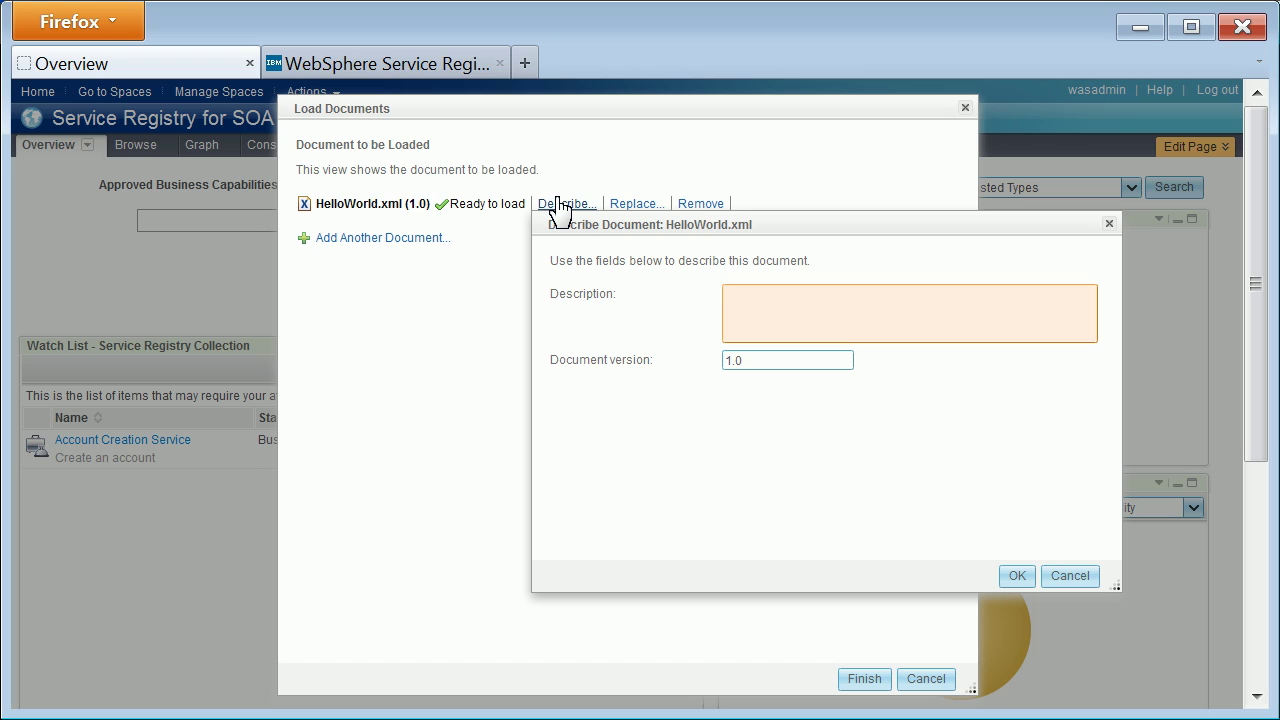
pyautogui.press('Escape')
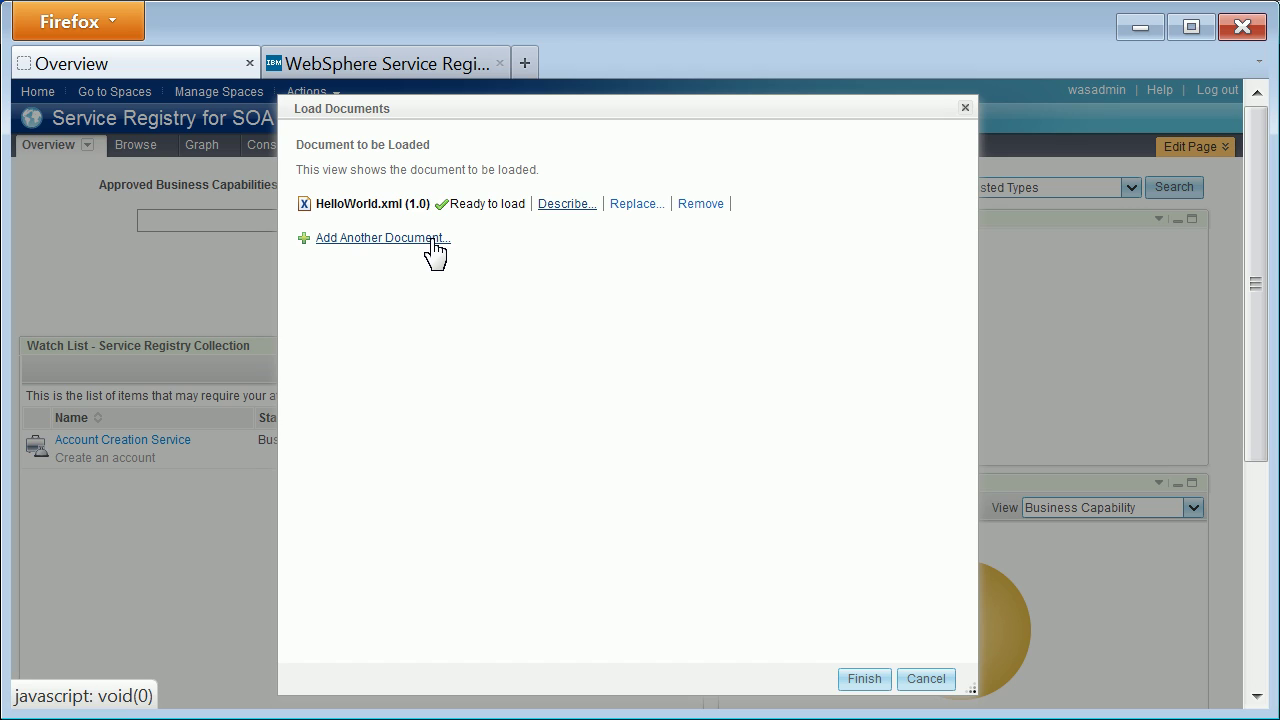
pyautogui.click(864, 678)
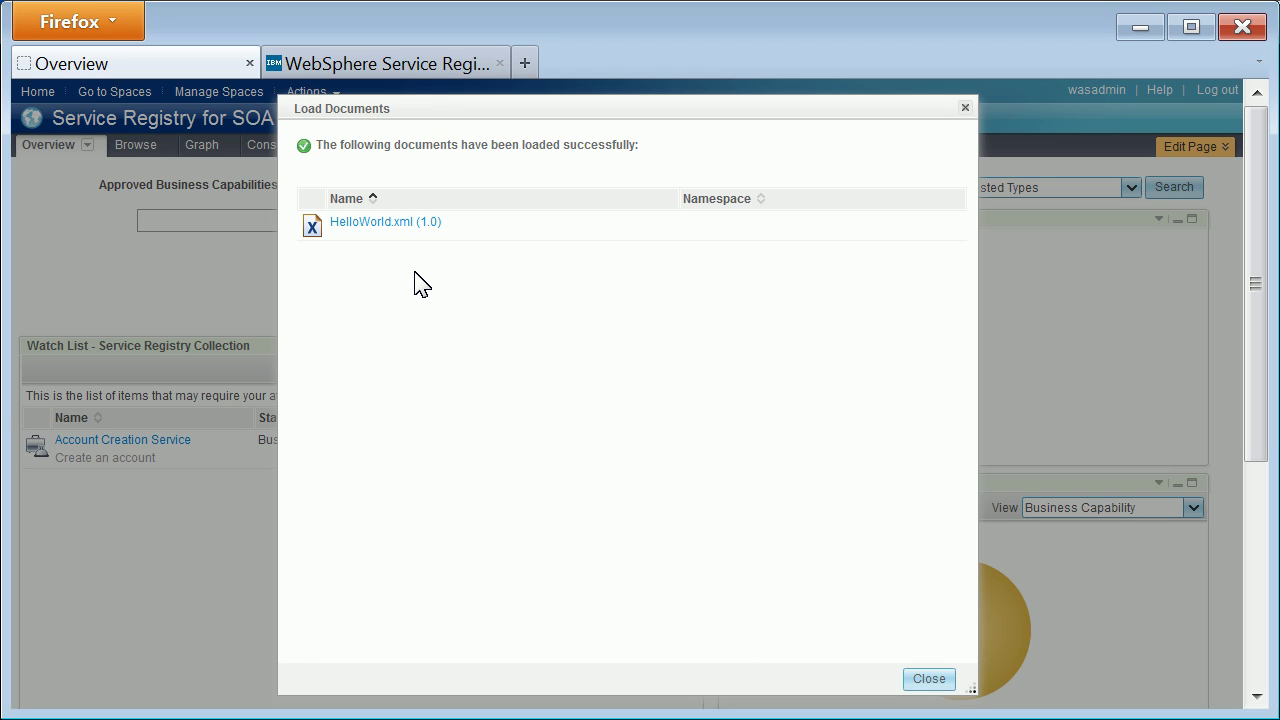
pyautogui.click(380, 224)
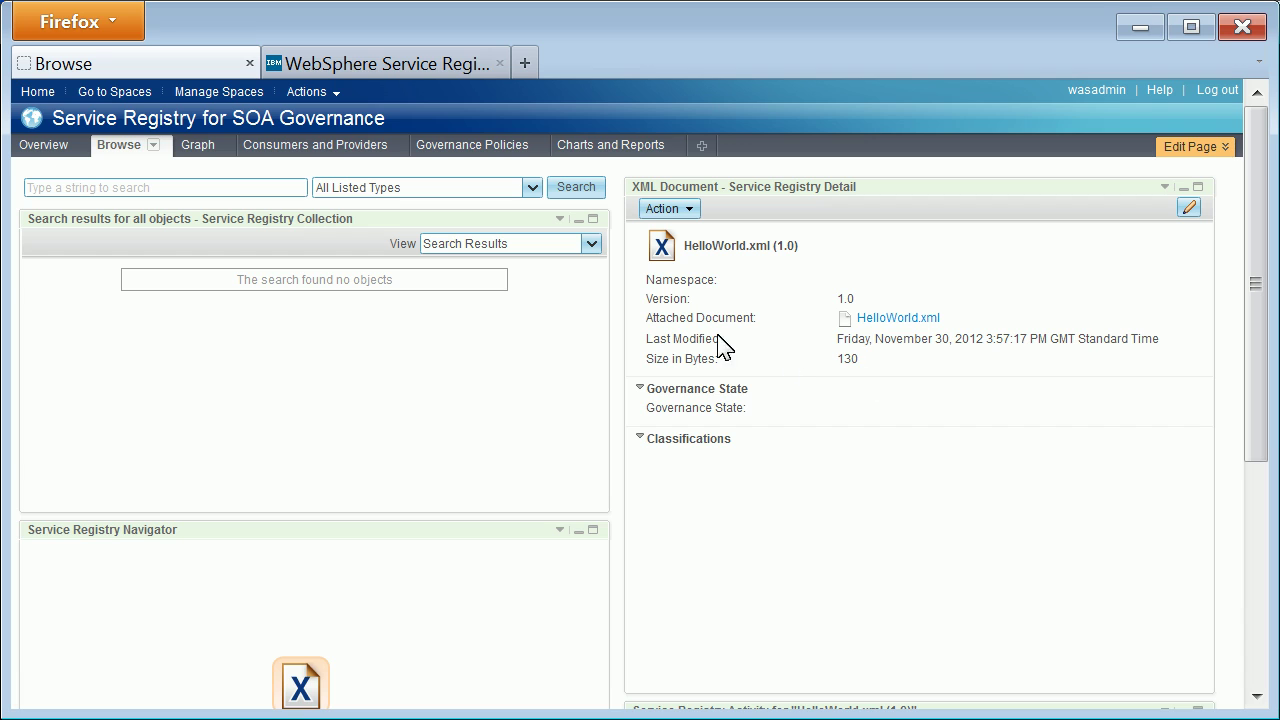
# - Start another document load from the Overview page and choose Infrastructure.xsd from the LDW folder
pyautogui.click(42, 146)
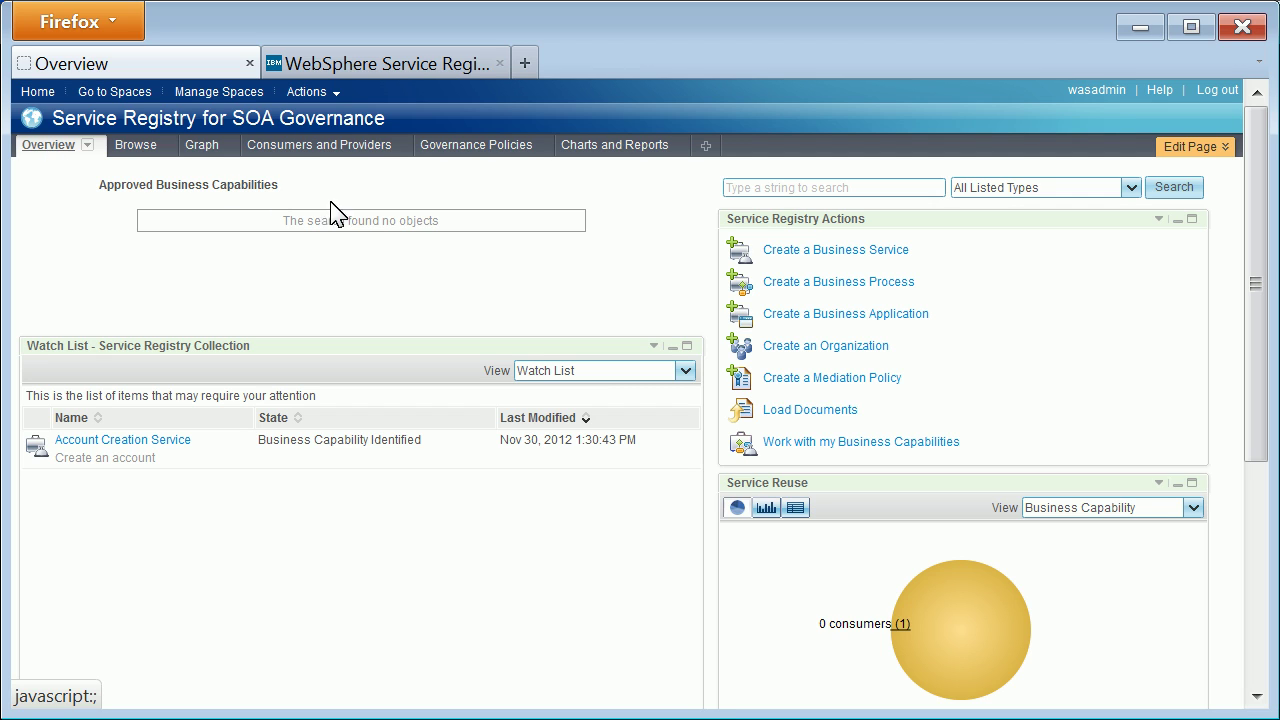
pyautogui.click(826, 411)
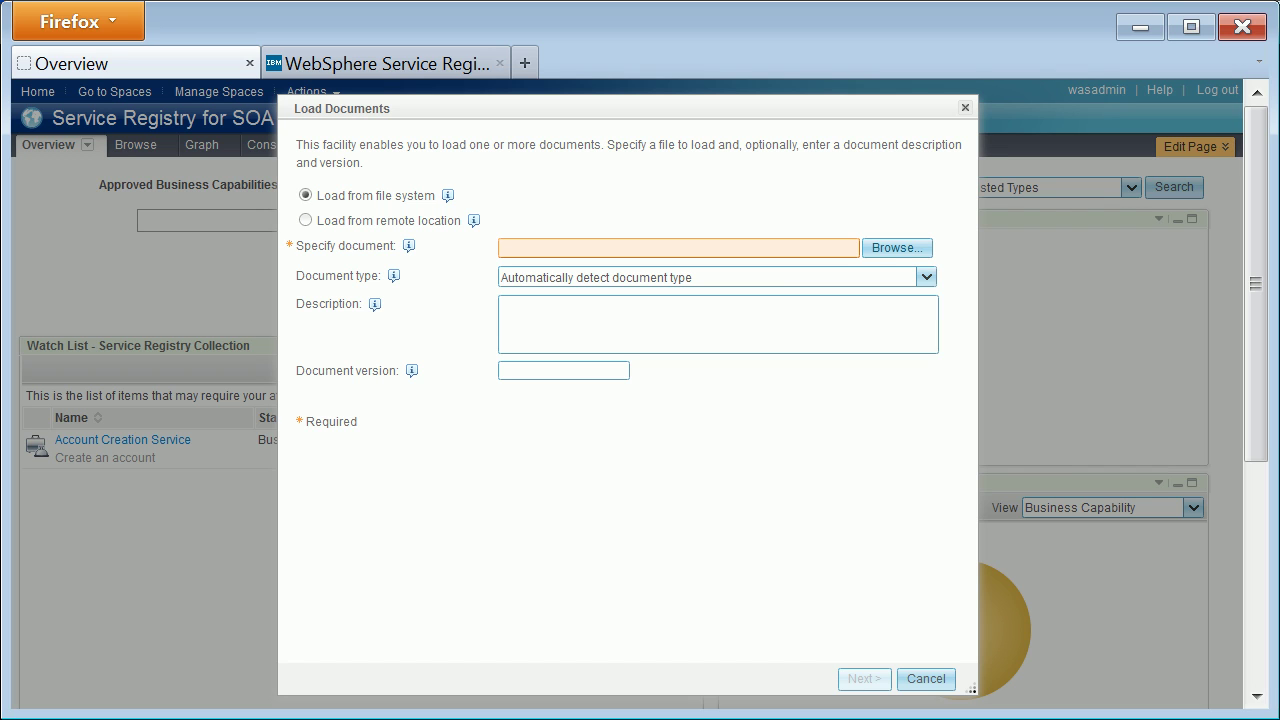
pyautogui.click(886, 250)
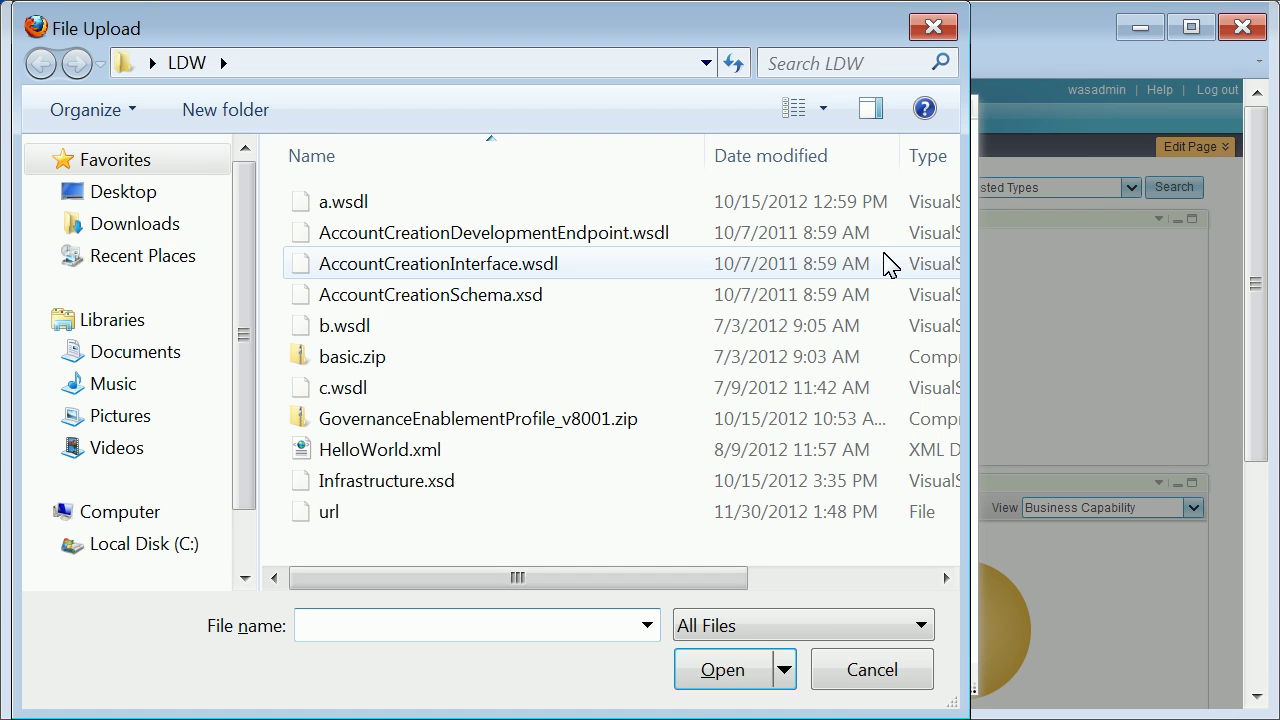
pyautogui.click(535, 481)
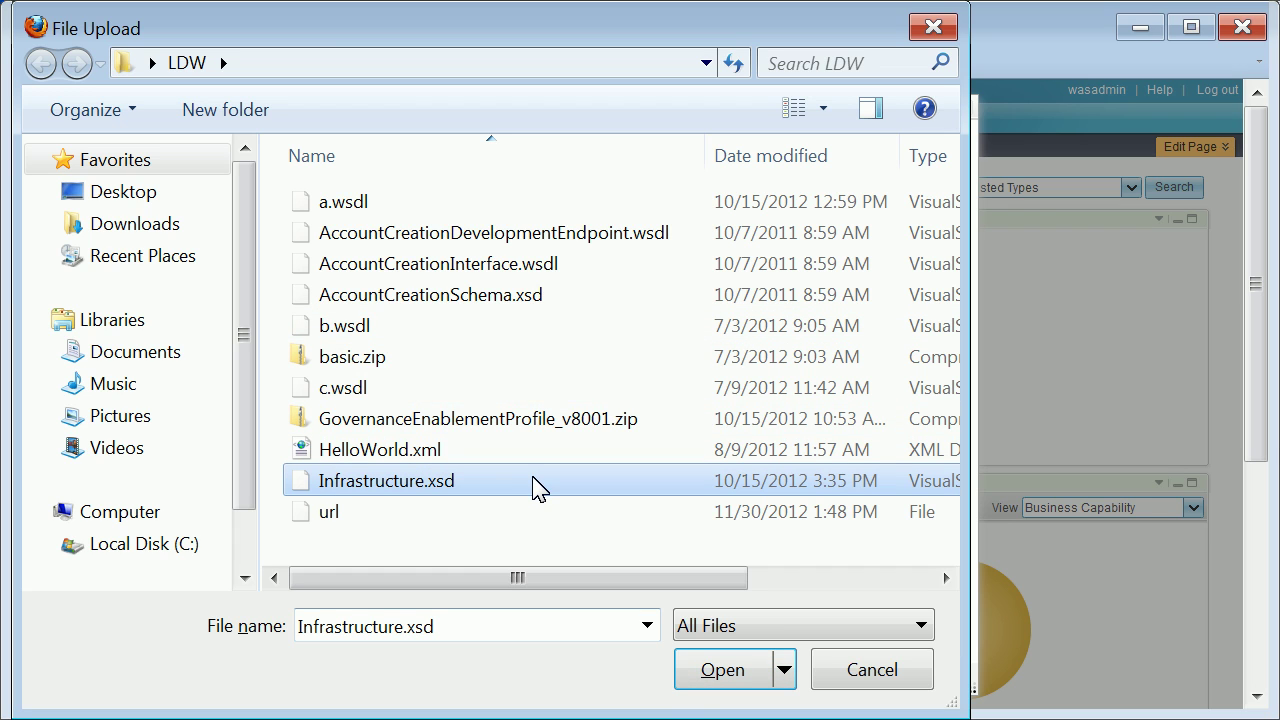
pyautogui.click(720, 670)
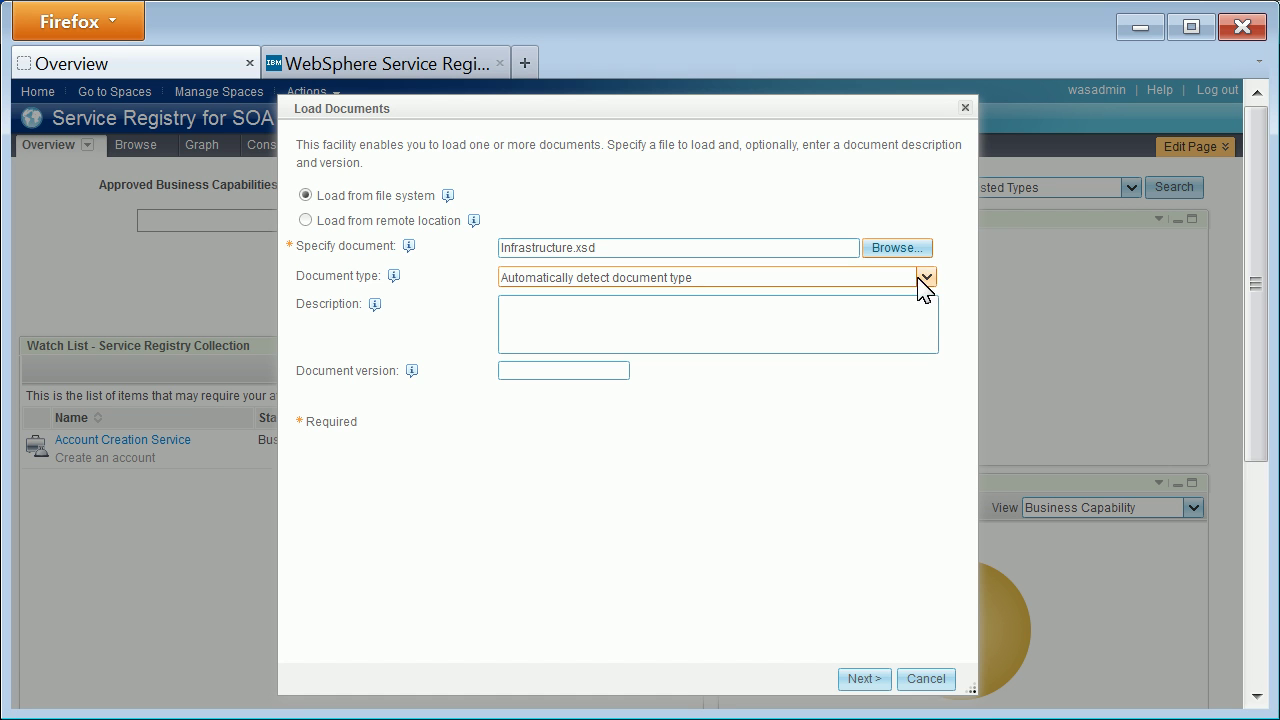
# - Set the document type of Infrastructure.xsd to XSD and its version to 1.0, and finish loading it
pyautogui.click(924, 279)
pyautogui.click(641, 354)
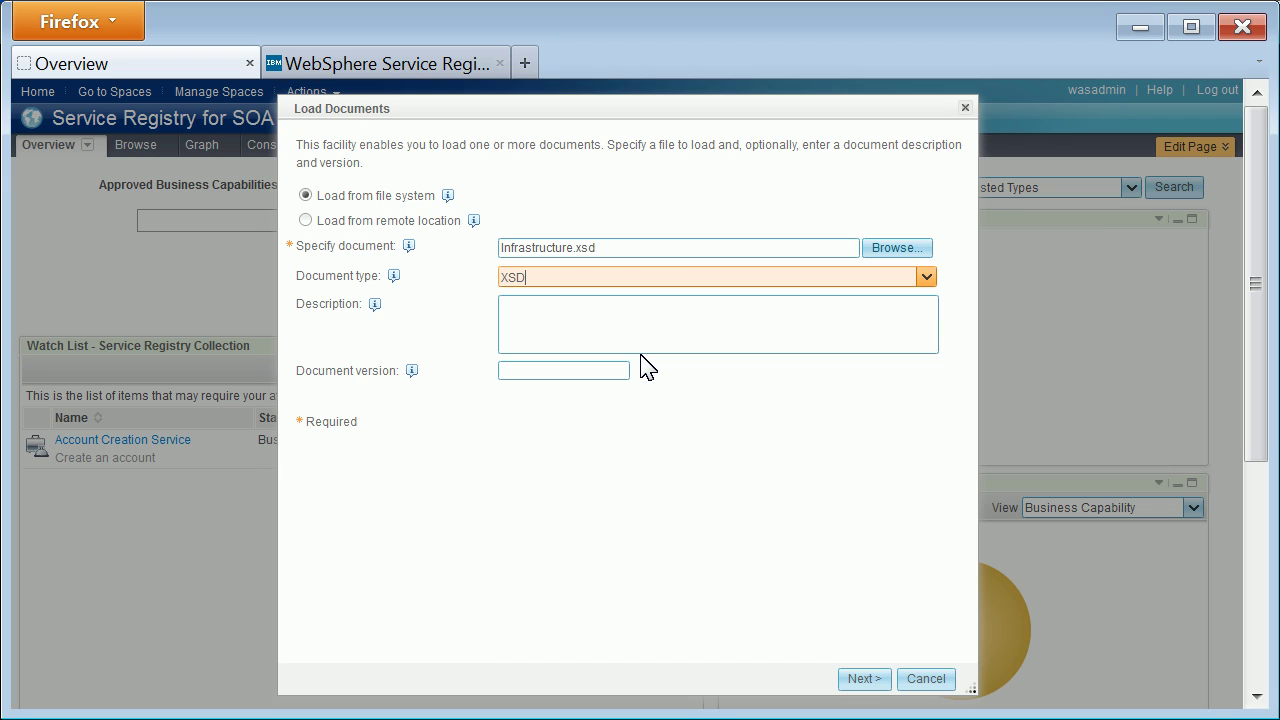
pyautogui.press('Tab')
pyautogui.press('Tab')
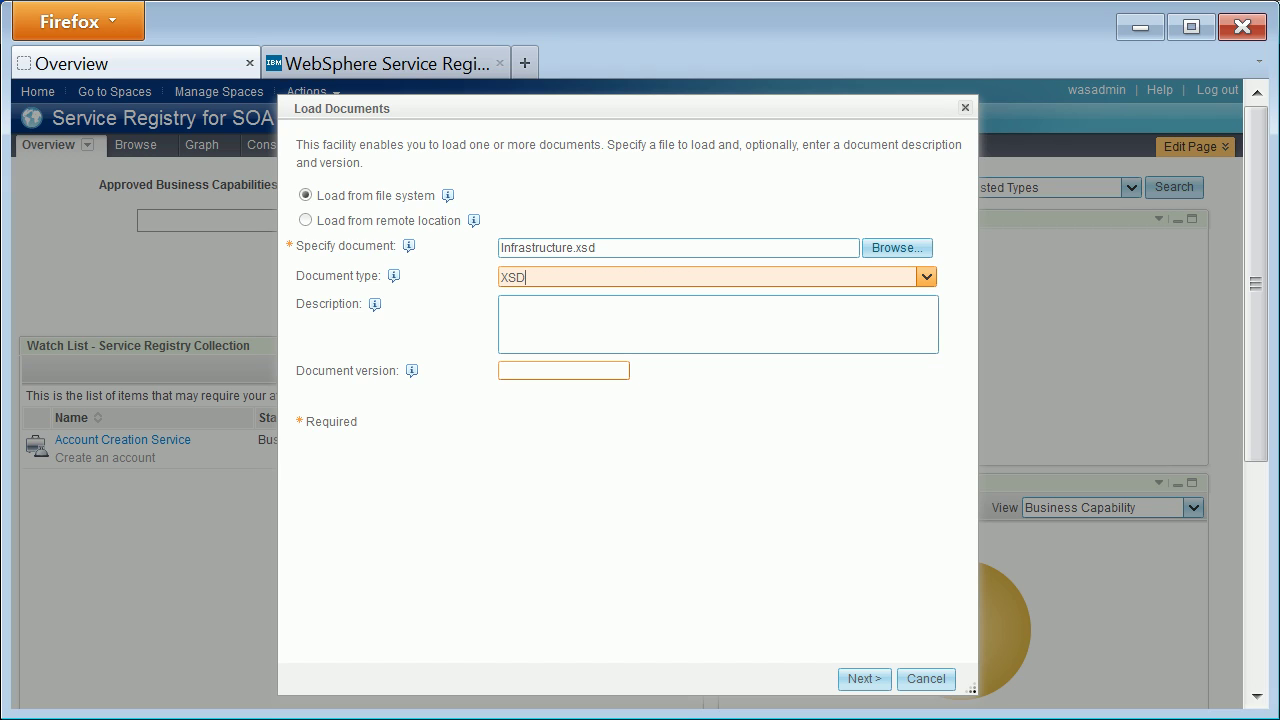
pyautogui.write('1.0')
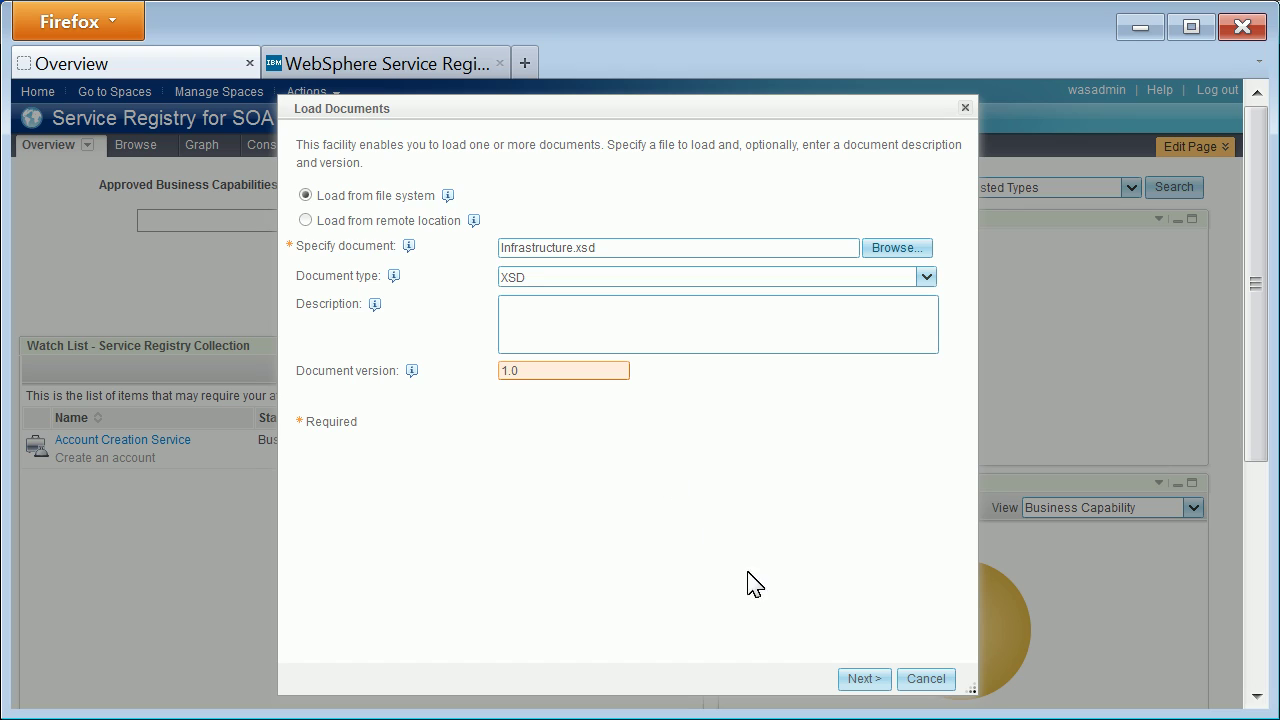
pyautogui.click(864, 680)
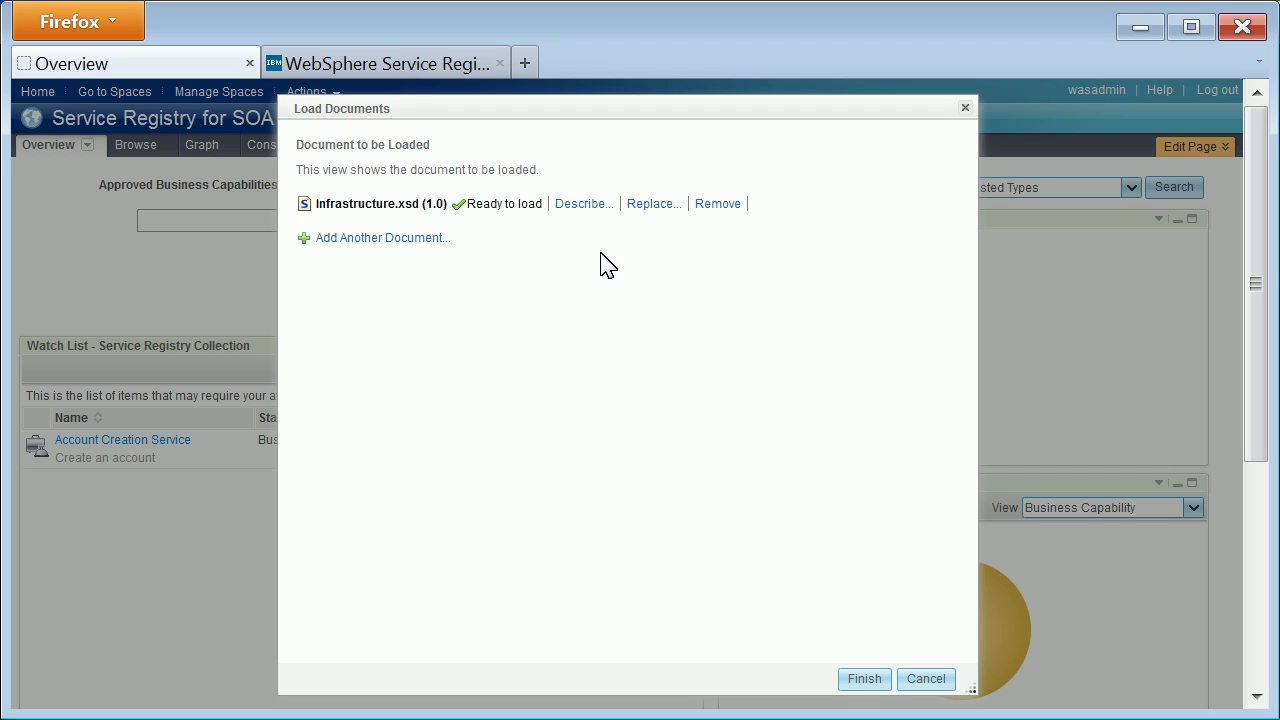
pyautogui.click(864, 679)
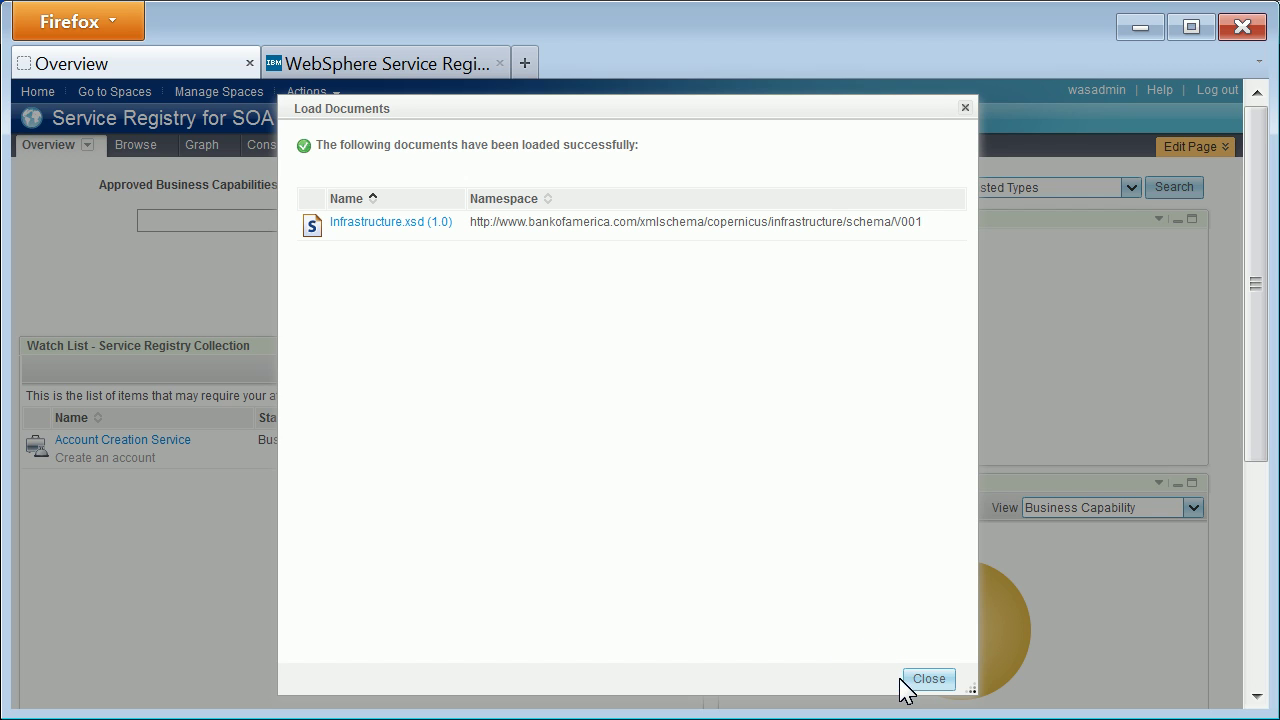
pyautogui.click(929, 679)
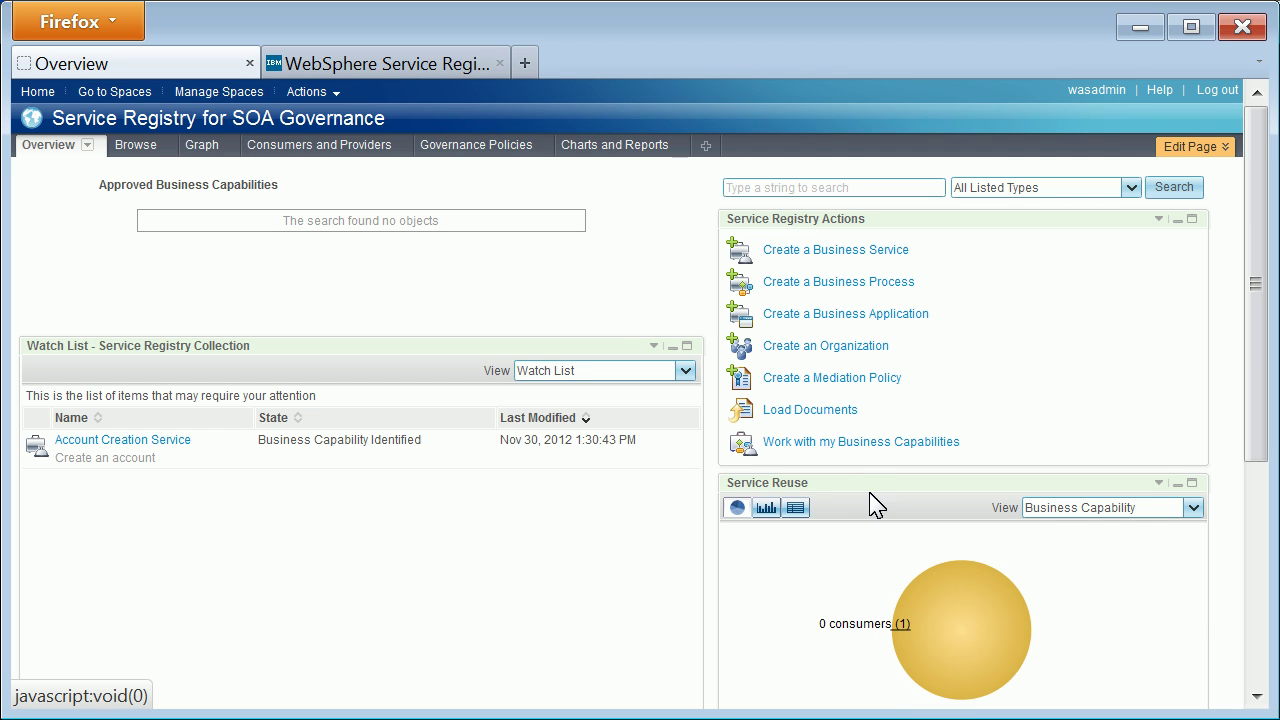
# - Start another document load with AccountCreationInterface.wsdl from the LDW folder, enter version 1,0 and proceed to the dependency overview
pyautogui.click(821, 412)
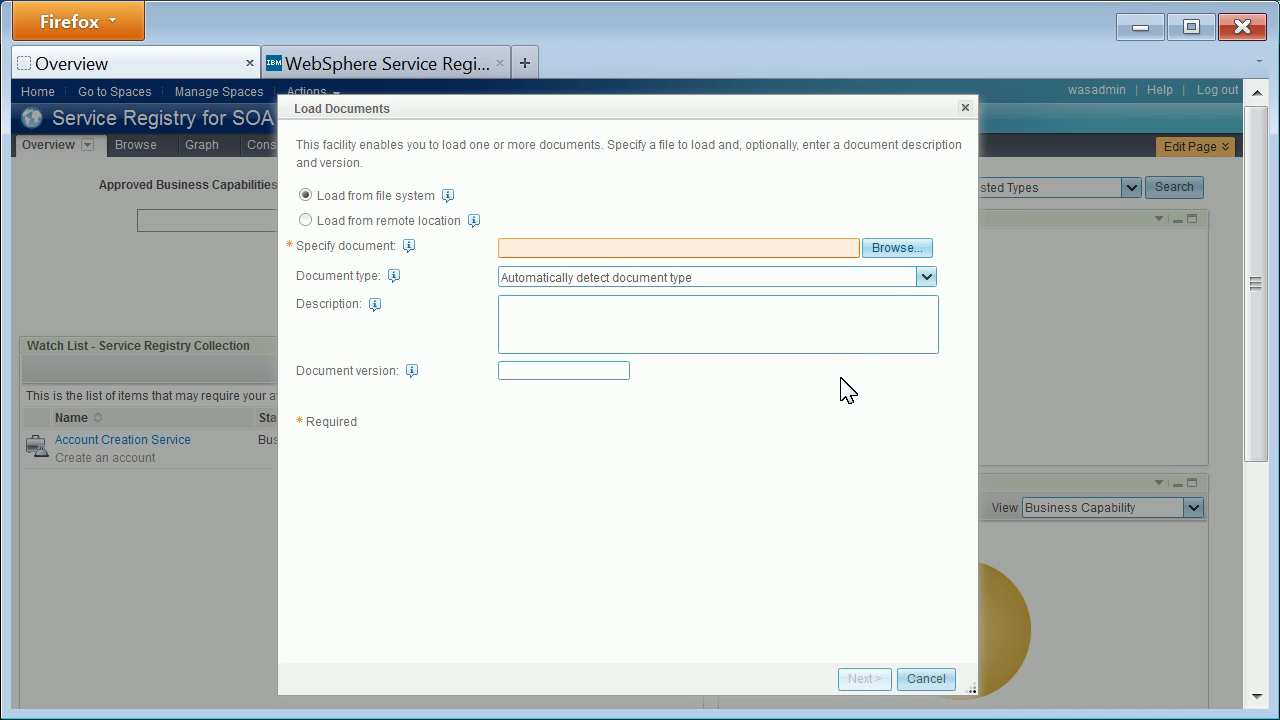
pyautogui.click(896, 248)
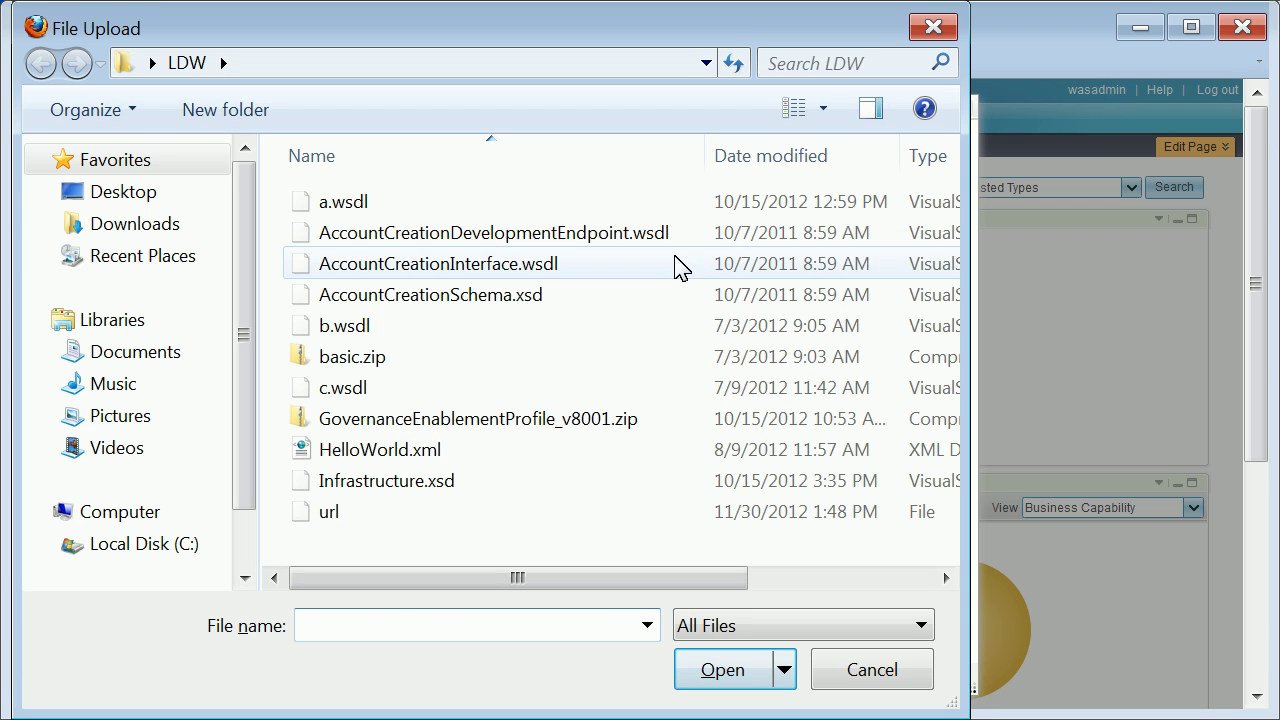
pyautogui.click(674, 266)
pyautogui.click(737, 672)
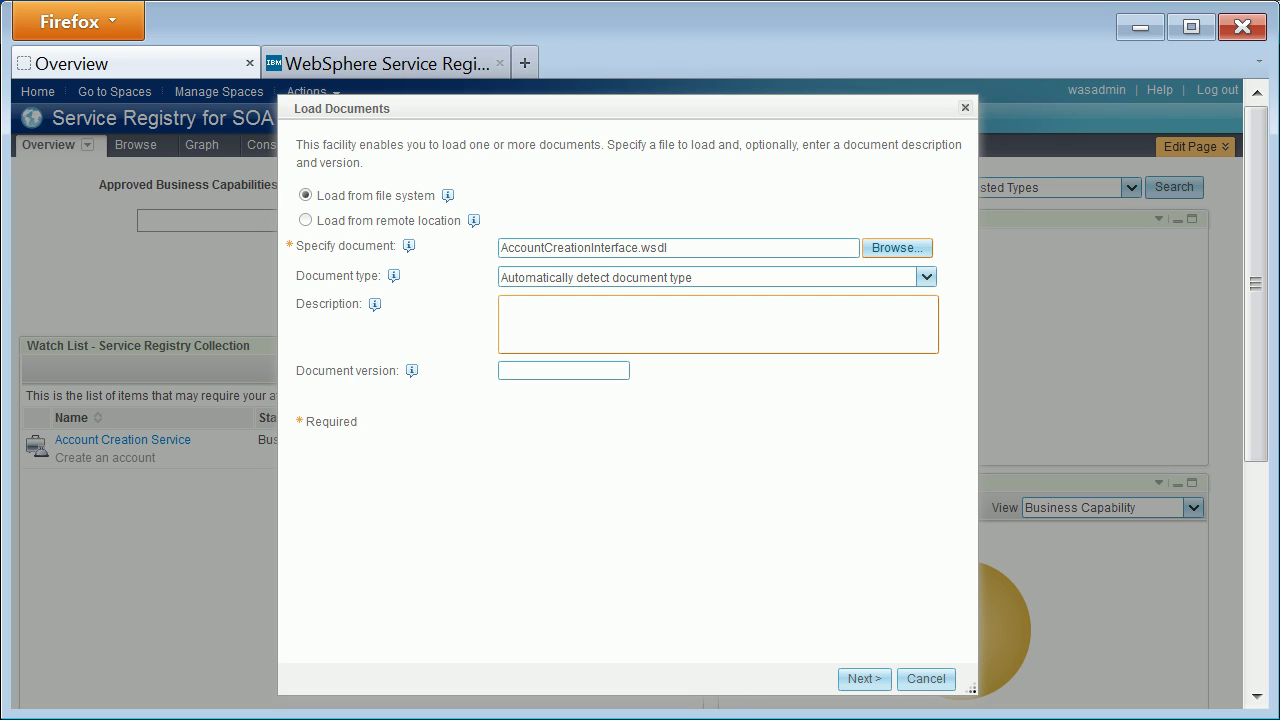
pyautogui.click(563, 370)
pyautogui.write('1,0')
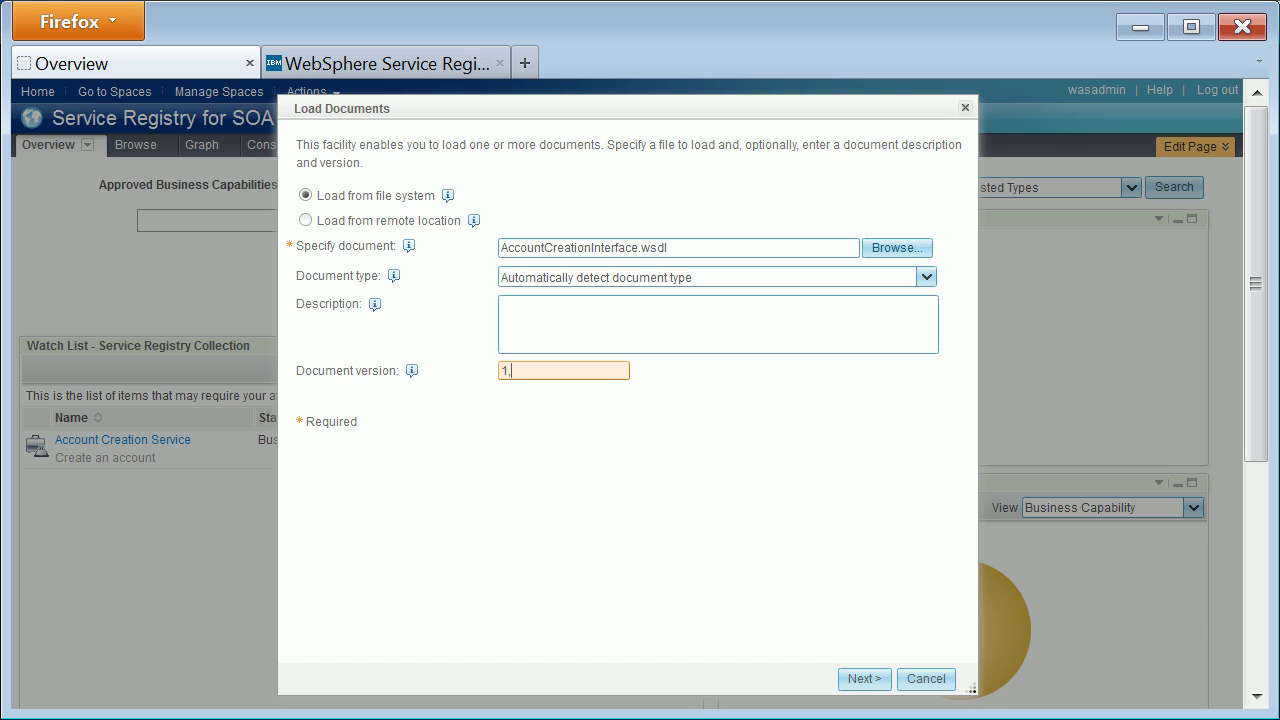
pyautogui.click(864, 679)
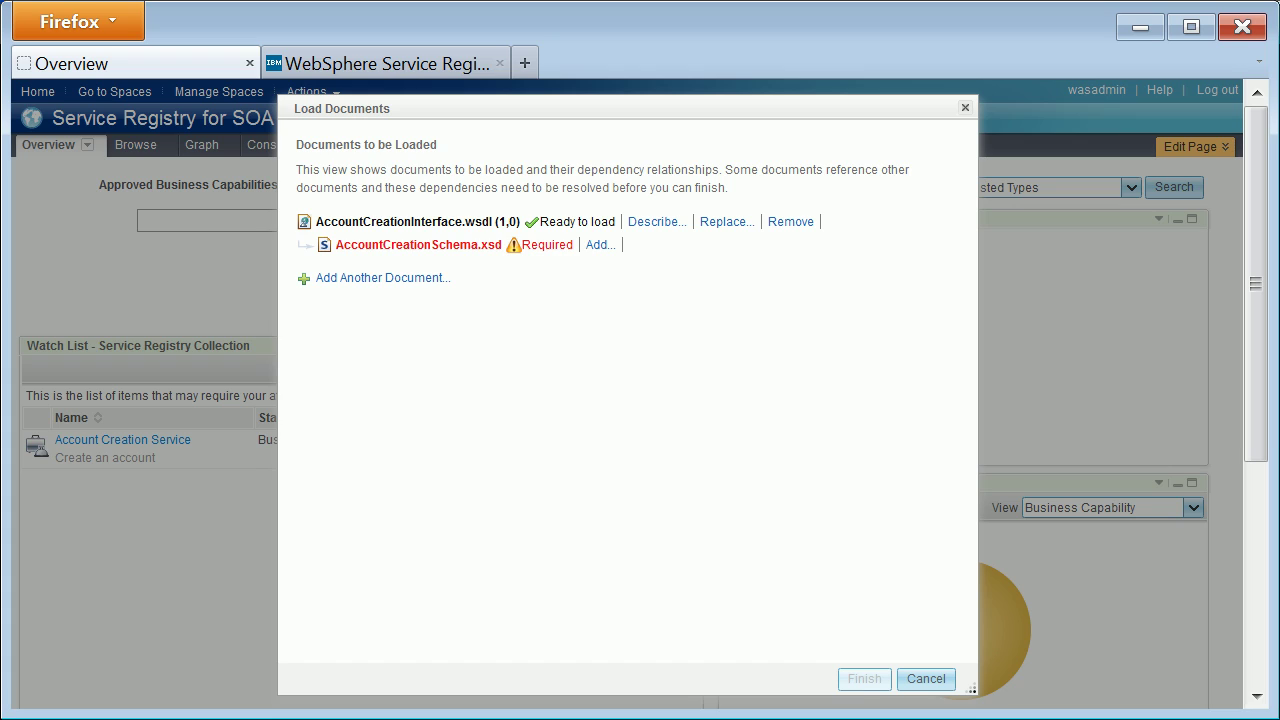
# - Add the required AccountCreationSchema.xsd from the LDW folder with version 1.0 and finish loading both documents
pyautogui.click(604, 250)
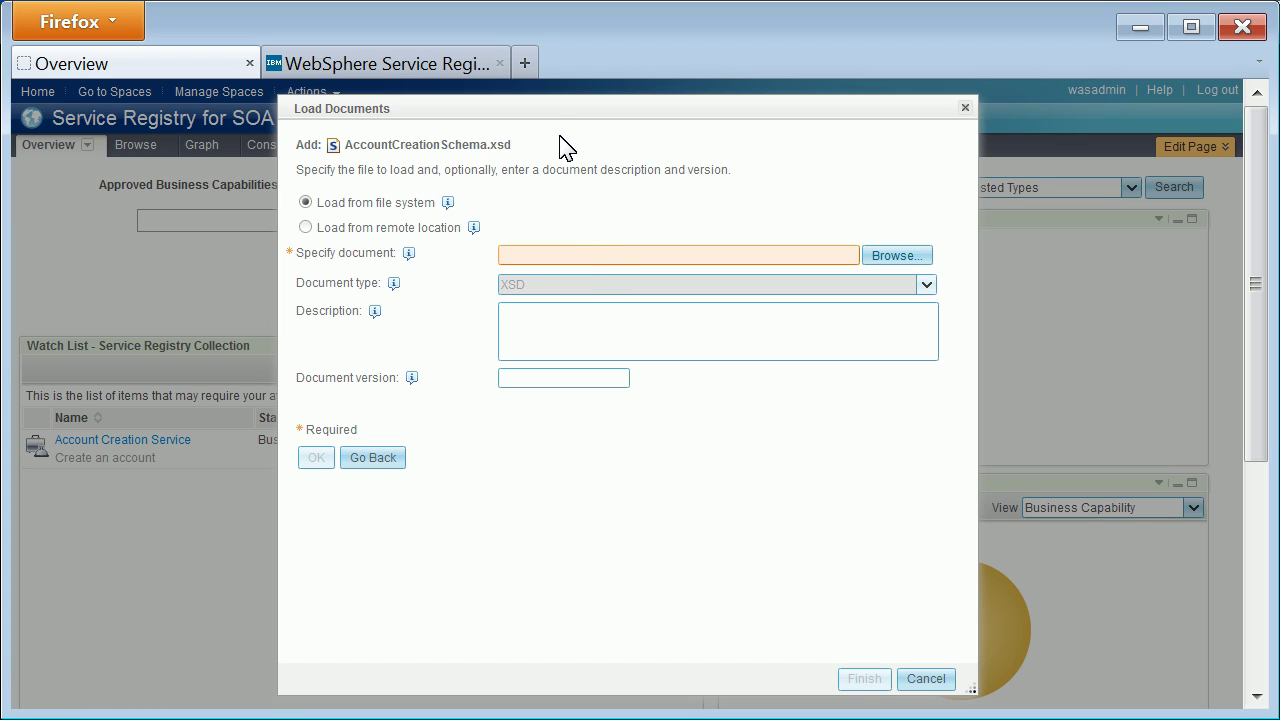
pyautogui.click(910, 262)
pyautogui.click(688, 301)
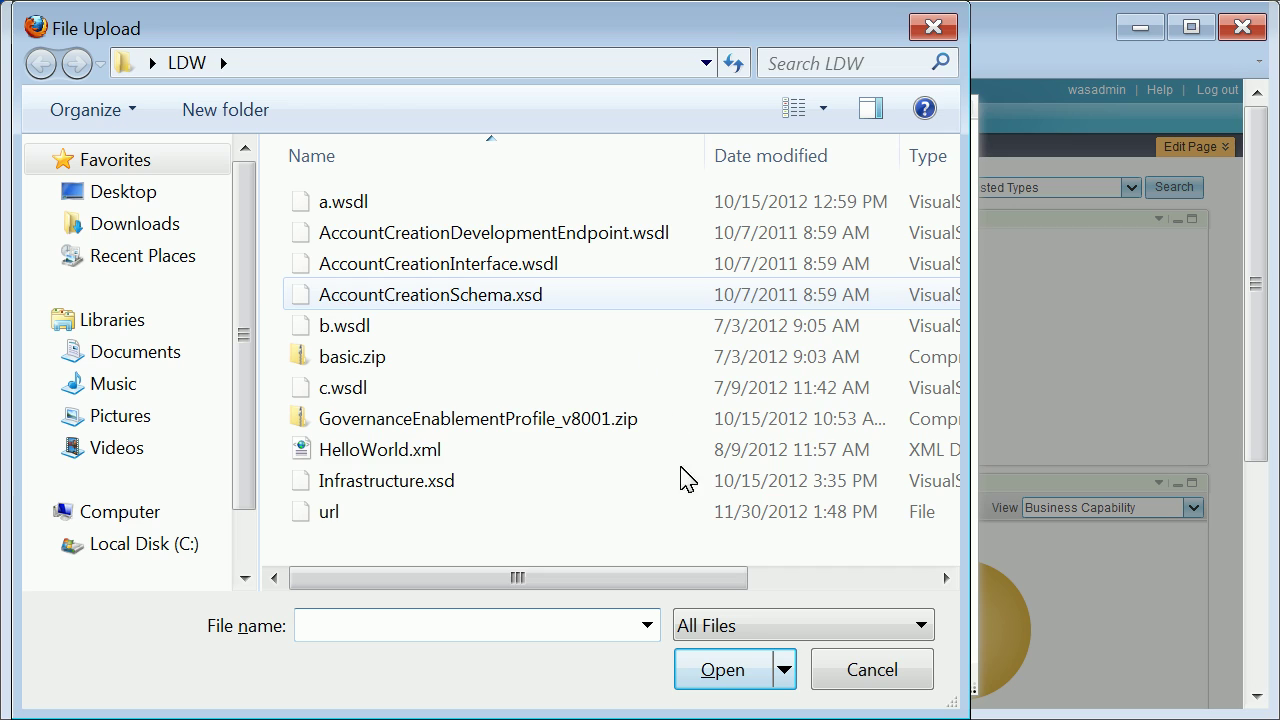
pyautogui.click(733, 665)
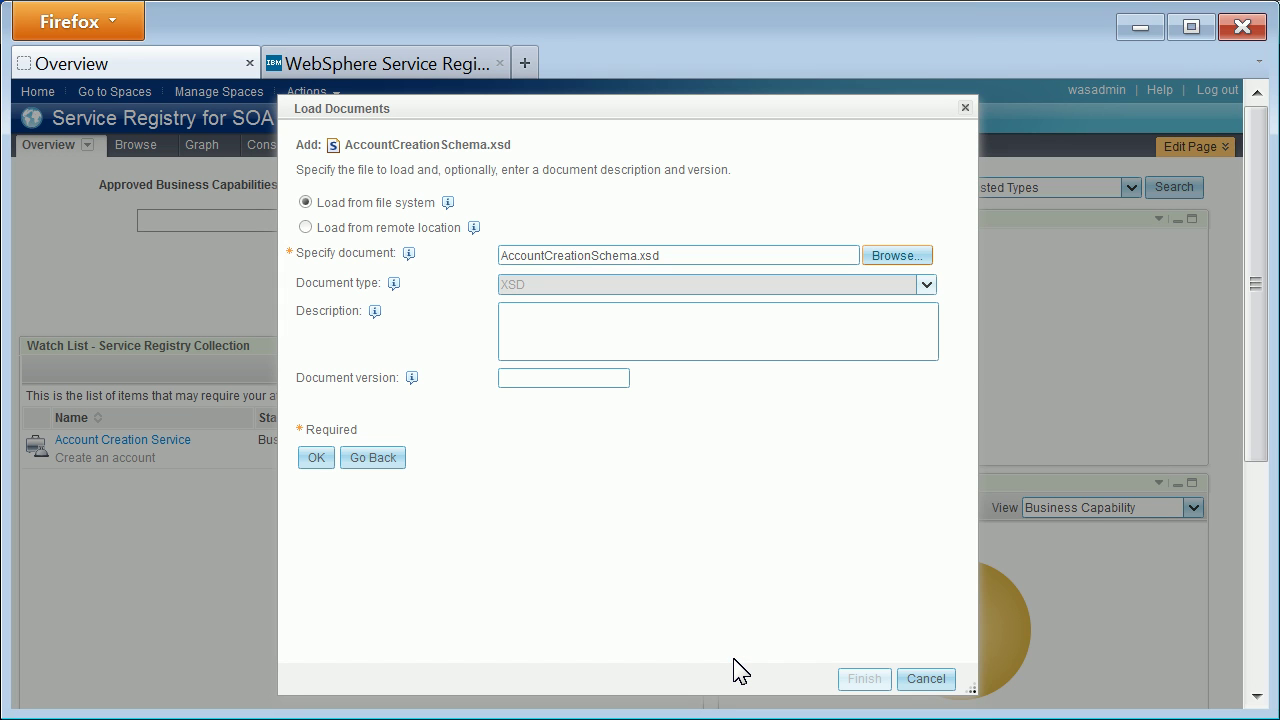
pyautogui.click(560, 378)
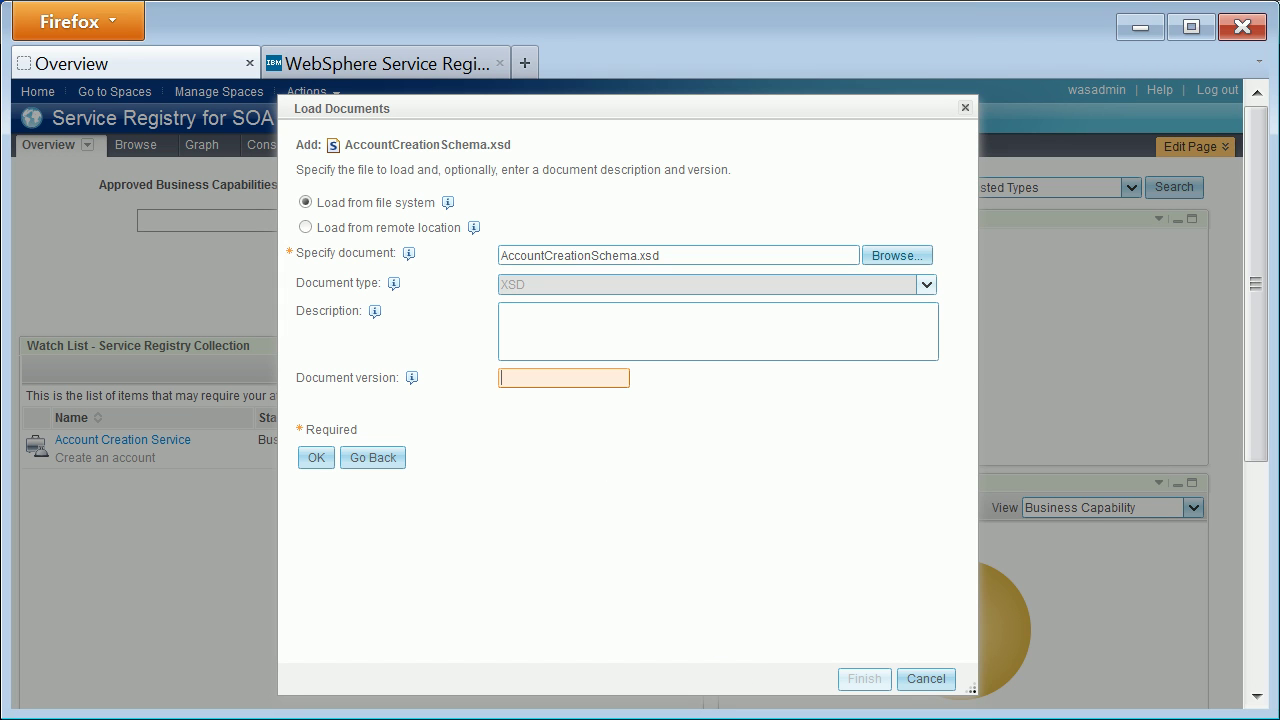
pyautogui.write('1.0')
pyautogui.click(324, 455)
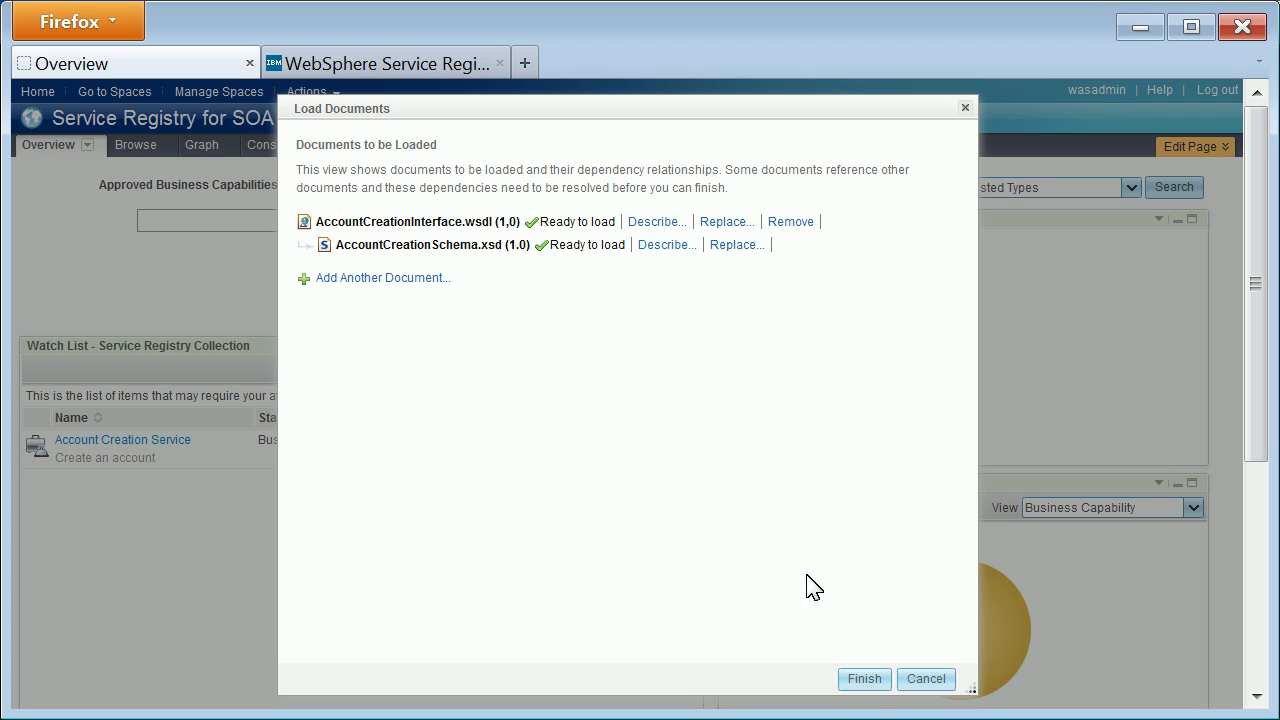
pyautogui.click(864, 679)
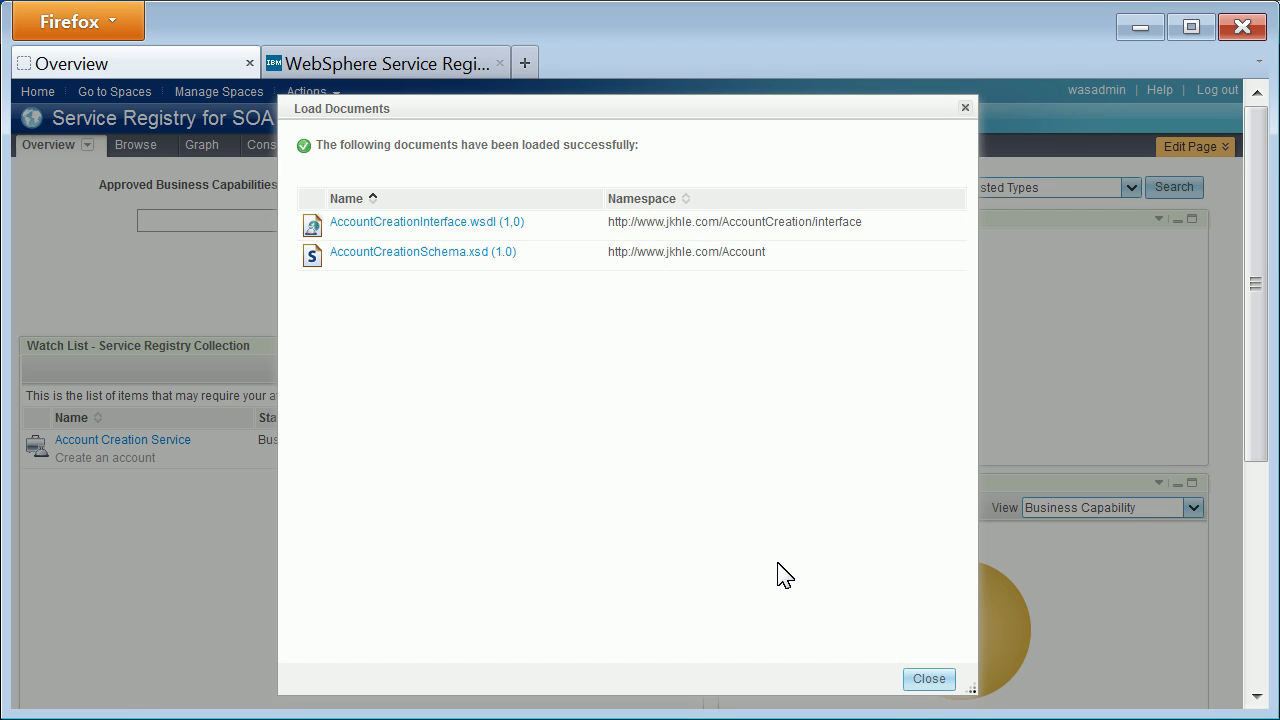
pyautogui.click(928, 680)
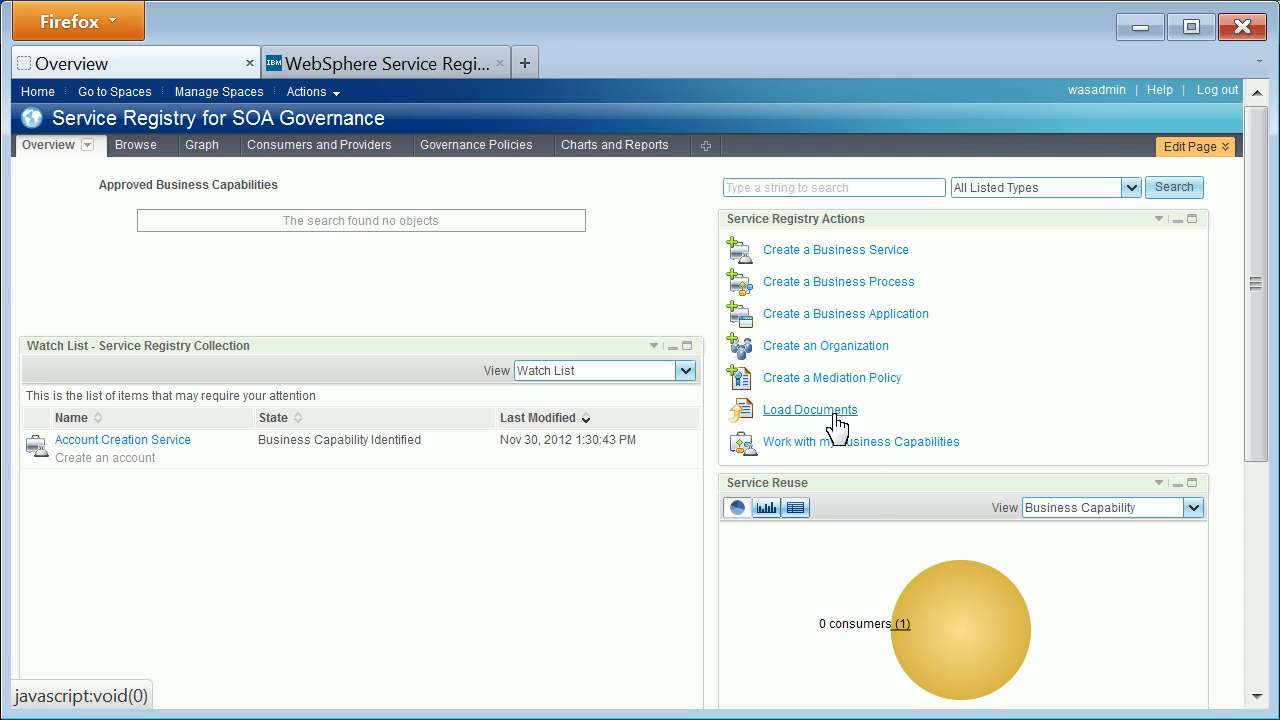
# - Start a new load of AccountCreationInterface.wsdl from the LDW folder as version 2.0 and proceed to the dependency overview
pyautogui.click(837, 425)
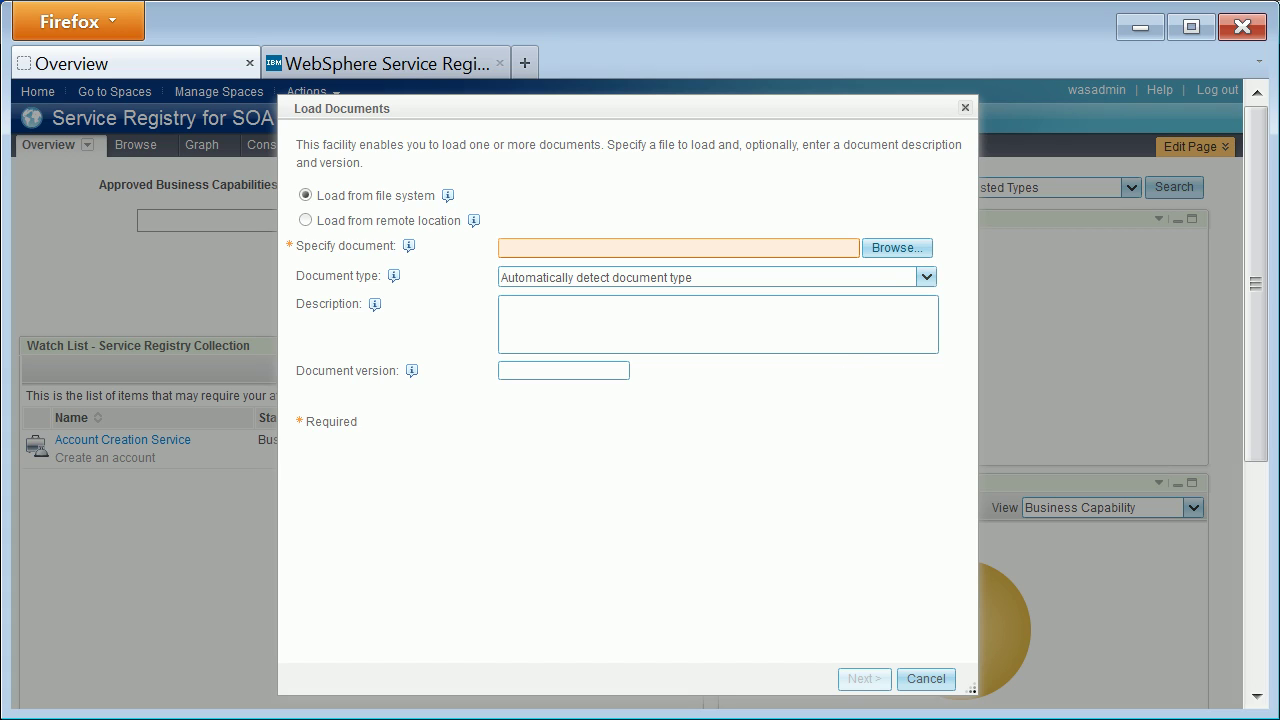
pyautogui.click(889, 257)
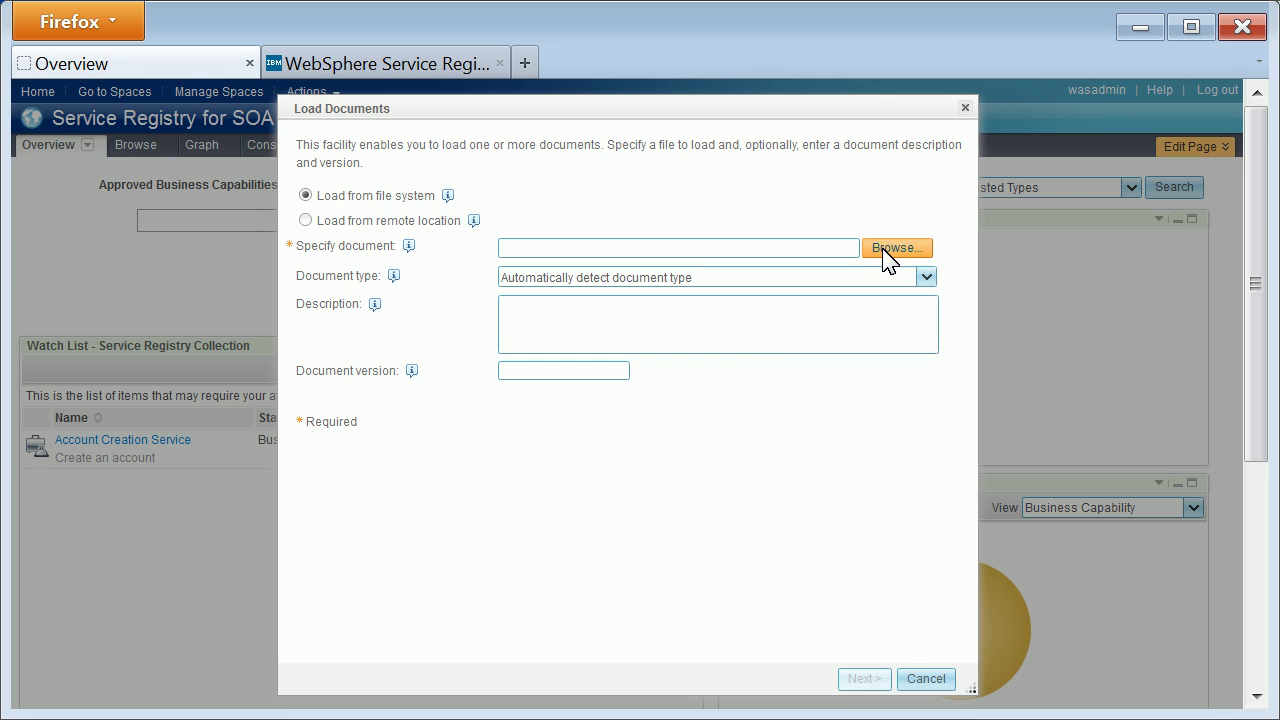
pyautogui.click(594, 272)
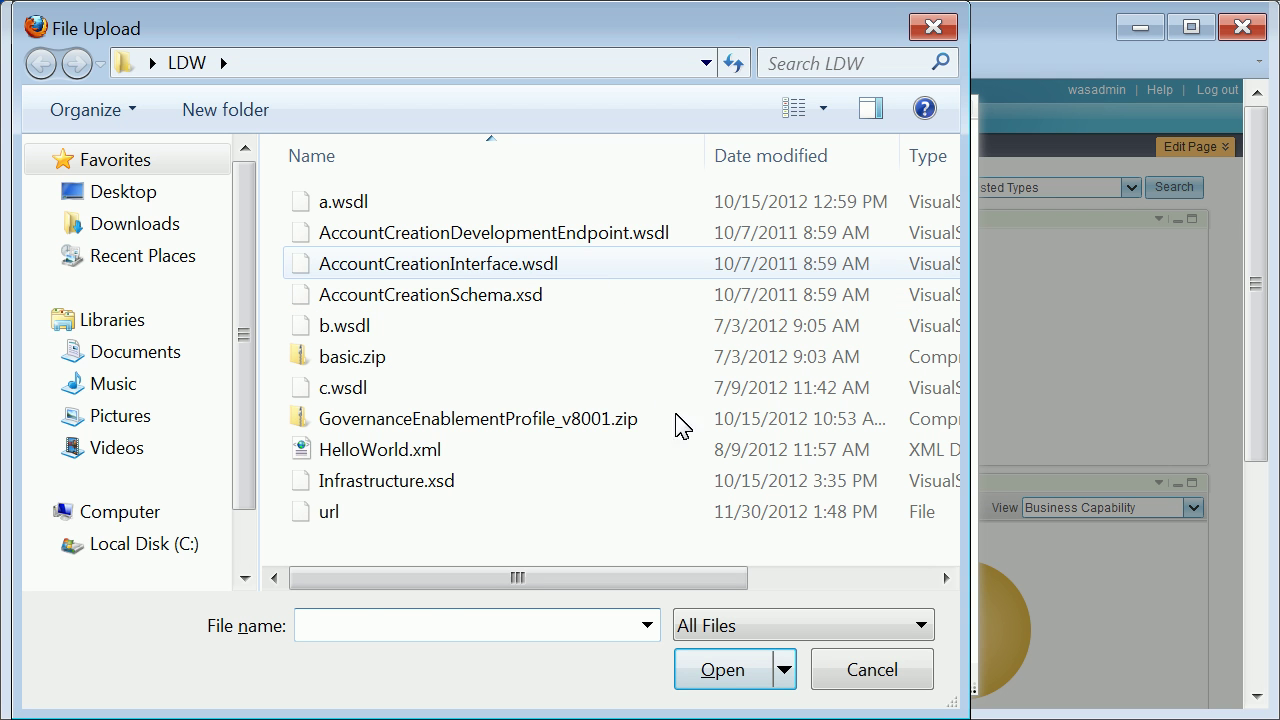
pyautogui.click(745, 662)
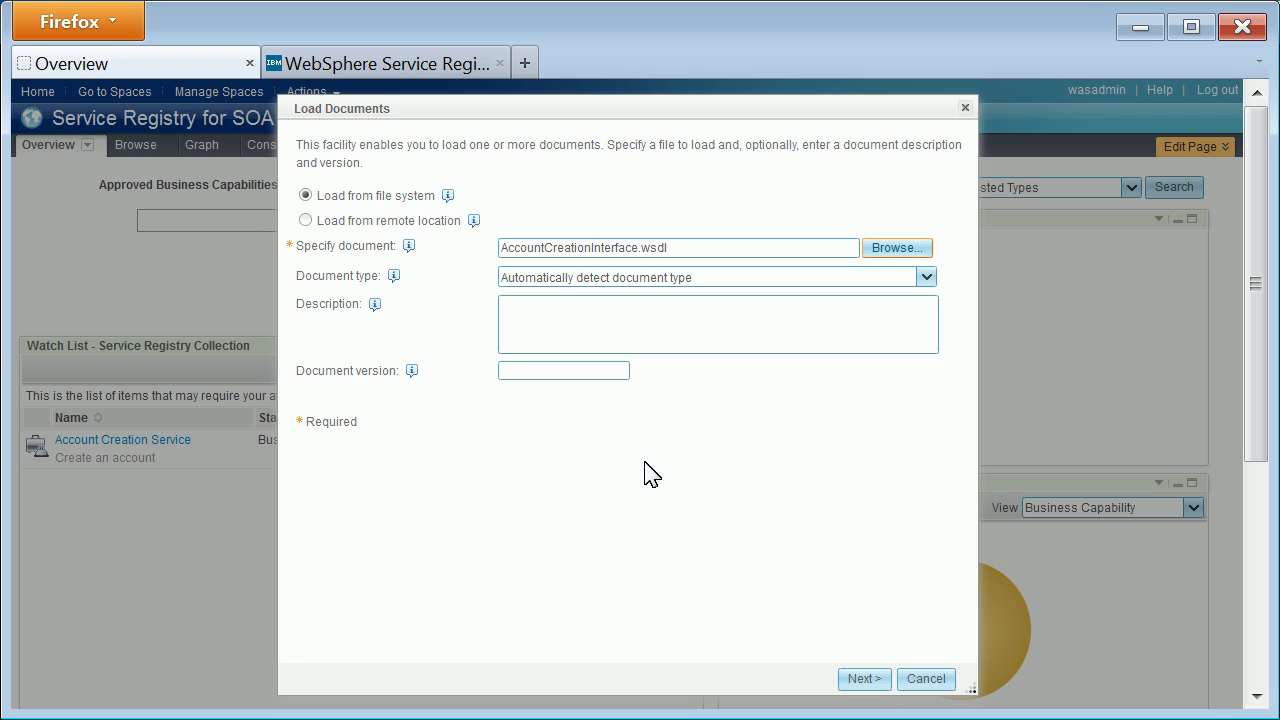
pyautogui.write('2.0')
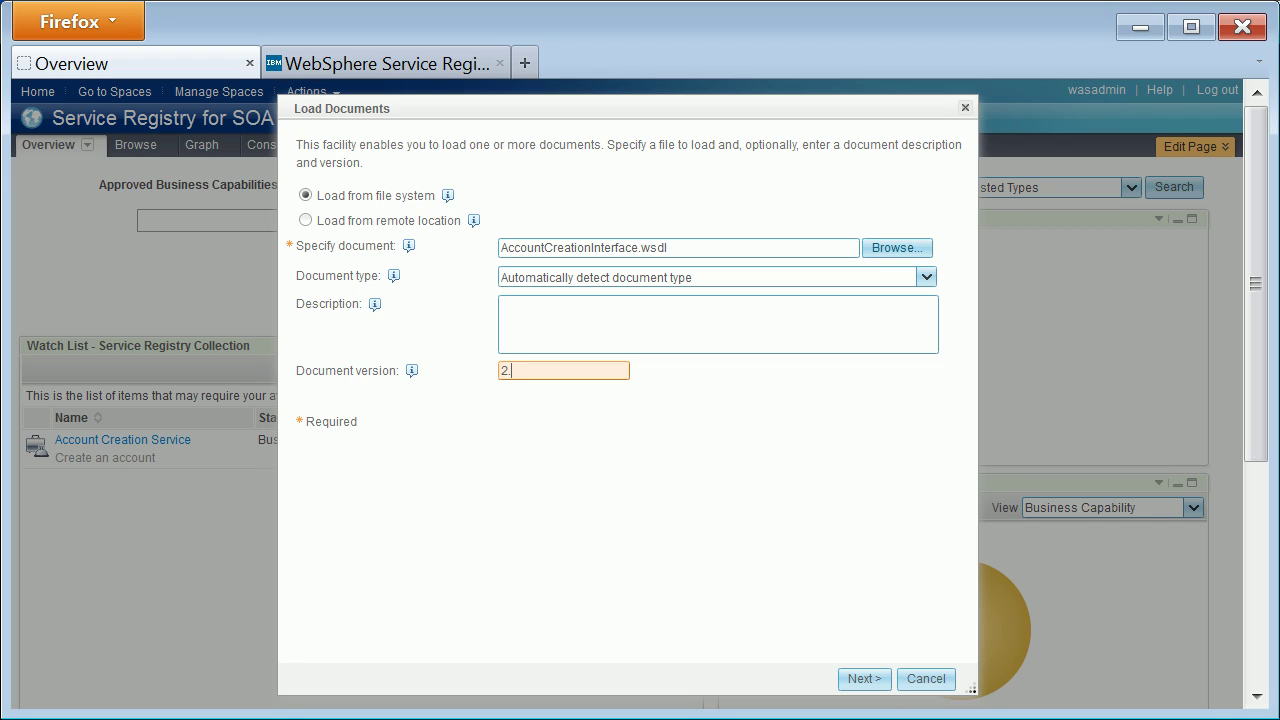
pyautogui.click(859, 684)
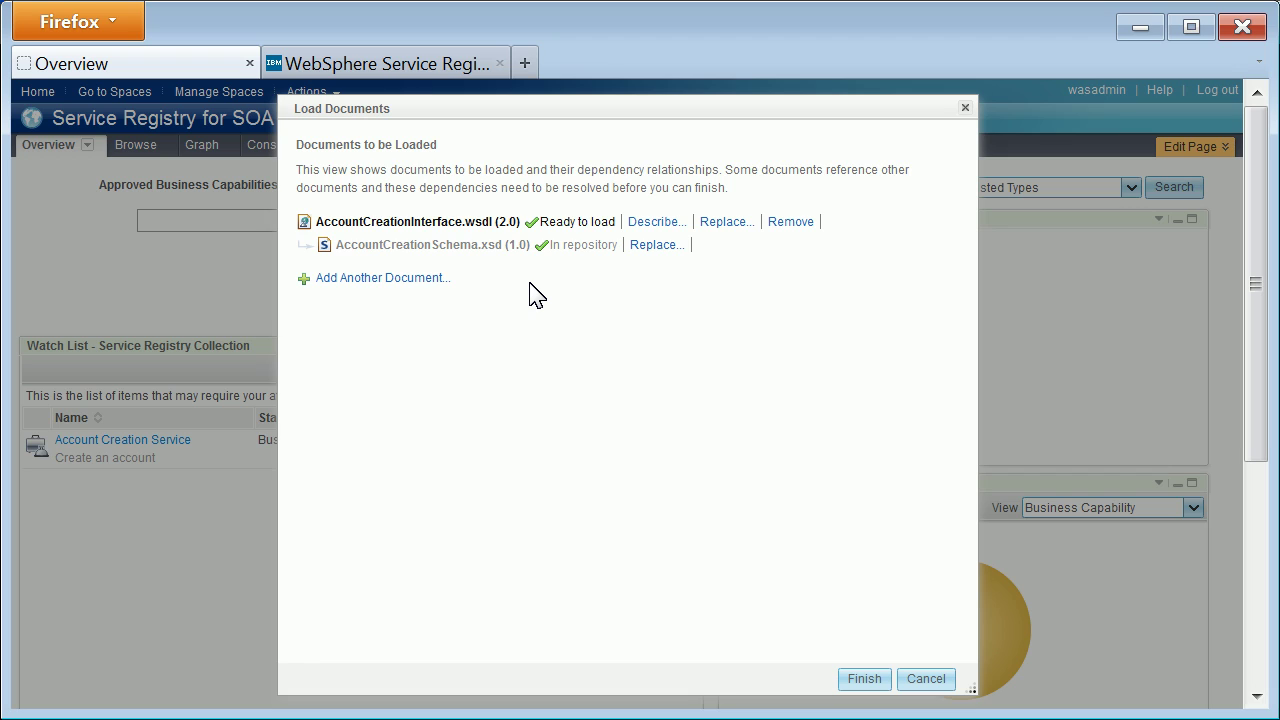
# - Replace the repository's schema dependency with AccountCreationSchema.xsd from the LDW folder as version 2.0 and finish loading both documents
pyautogui.click(657, 245)
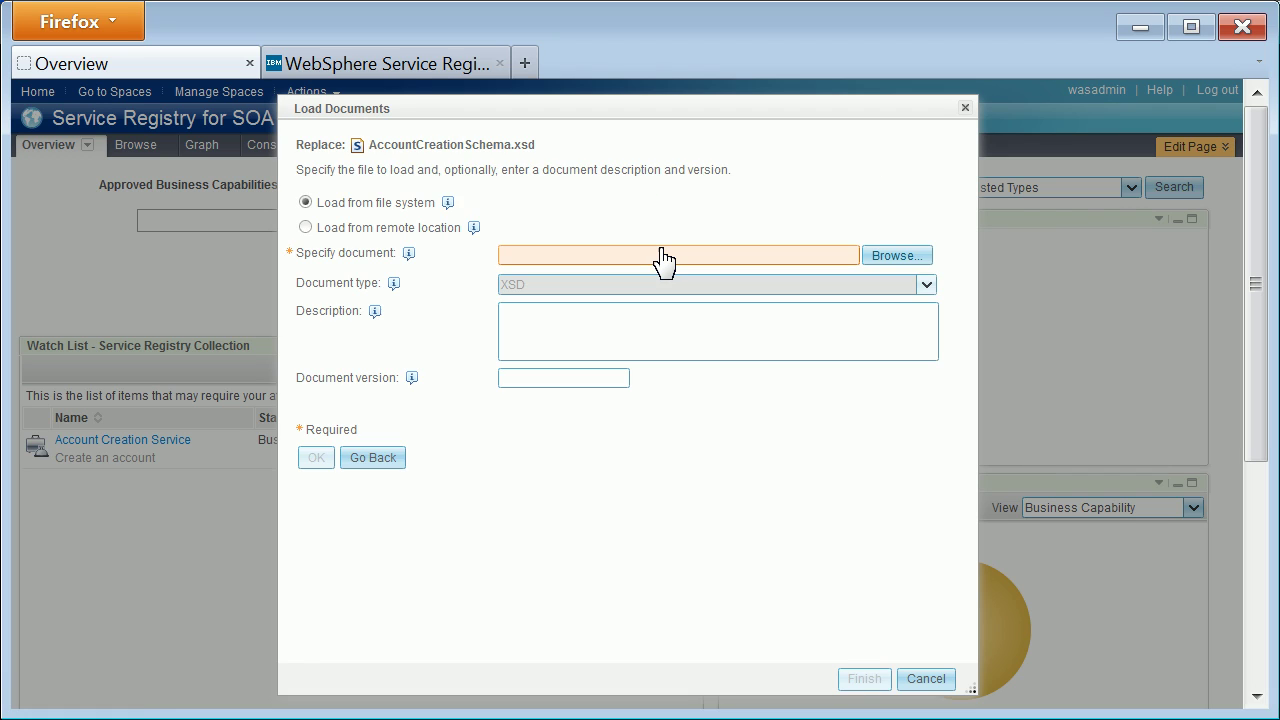
pyautogui.click(885, 258)
pyautogui.click(550, 295)
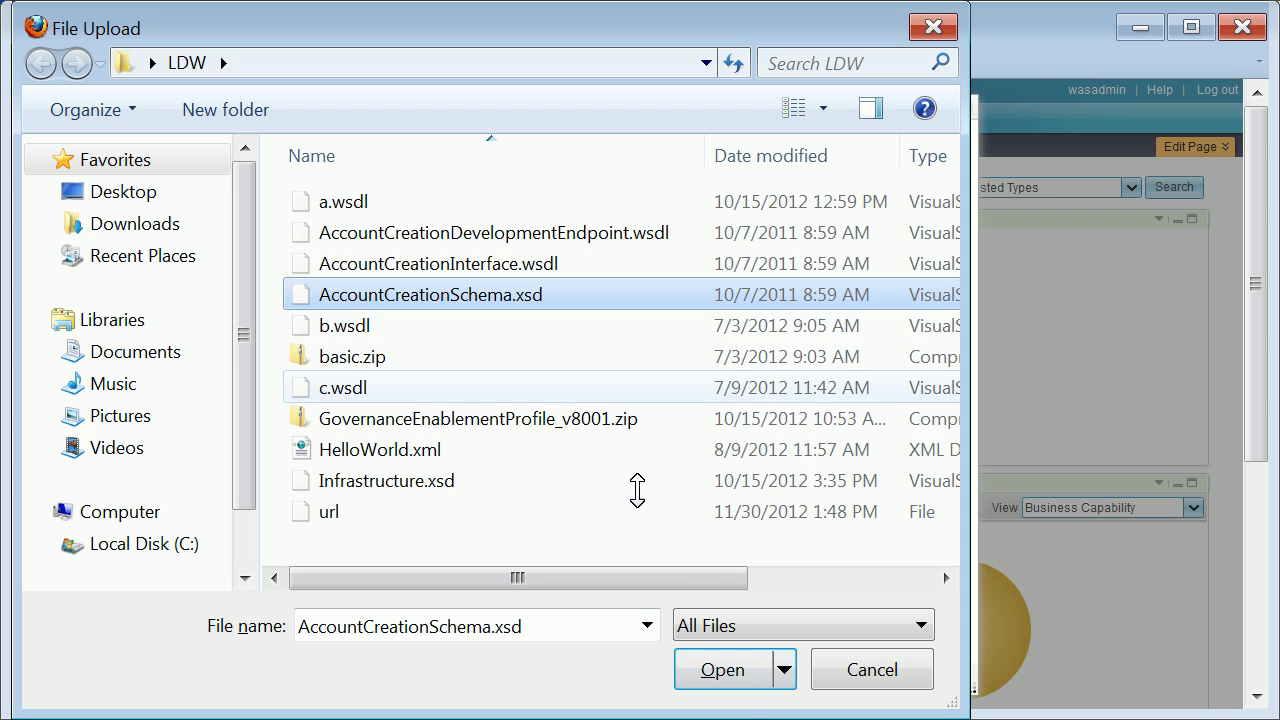
pyautogui.click(729, 676)
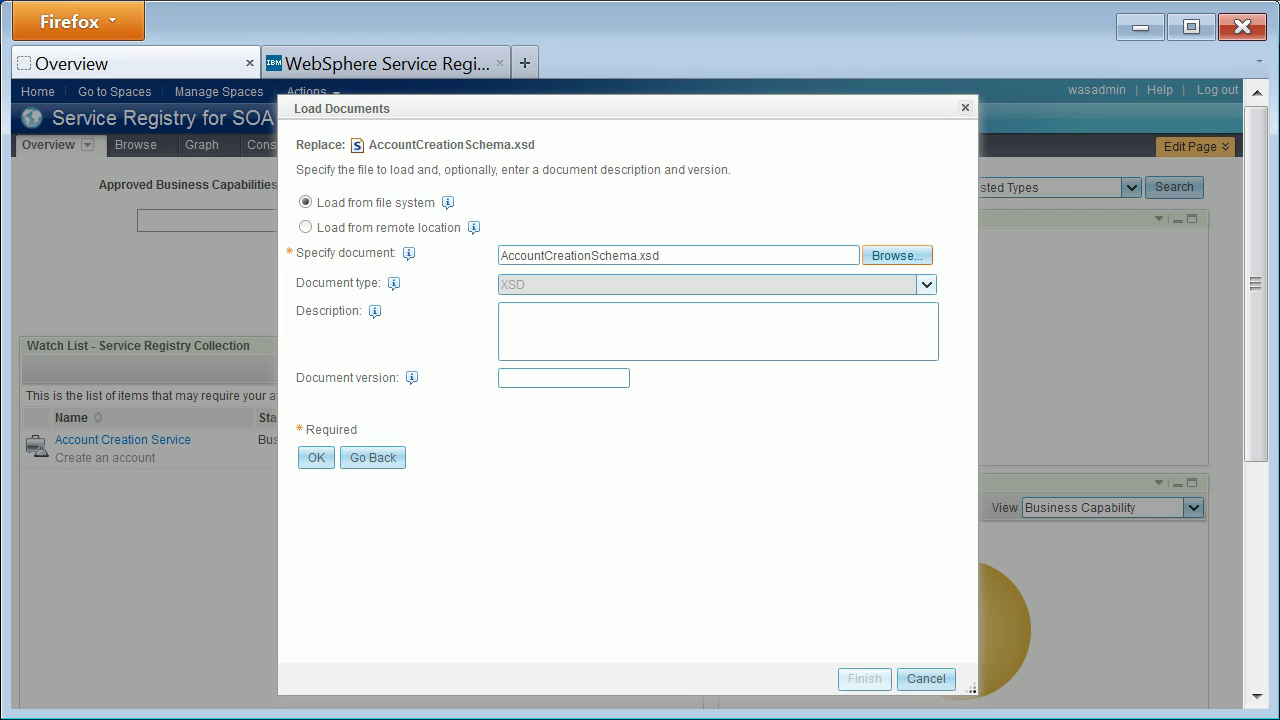
pyautogui.click(563, 377)
pyautogui.write('2.0')
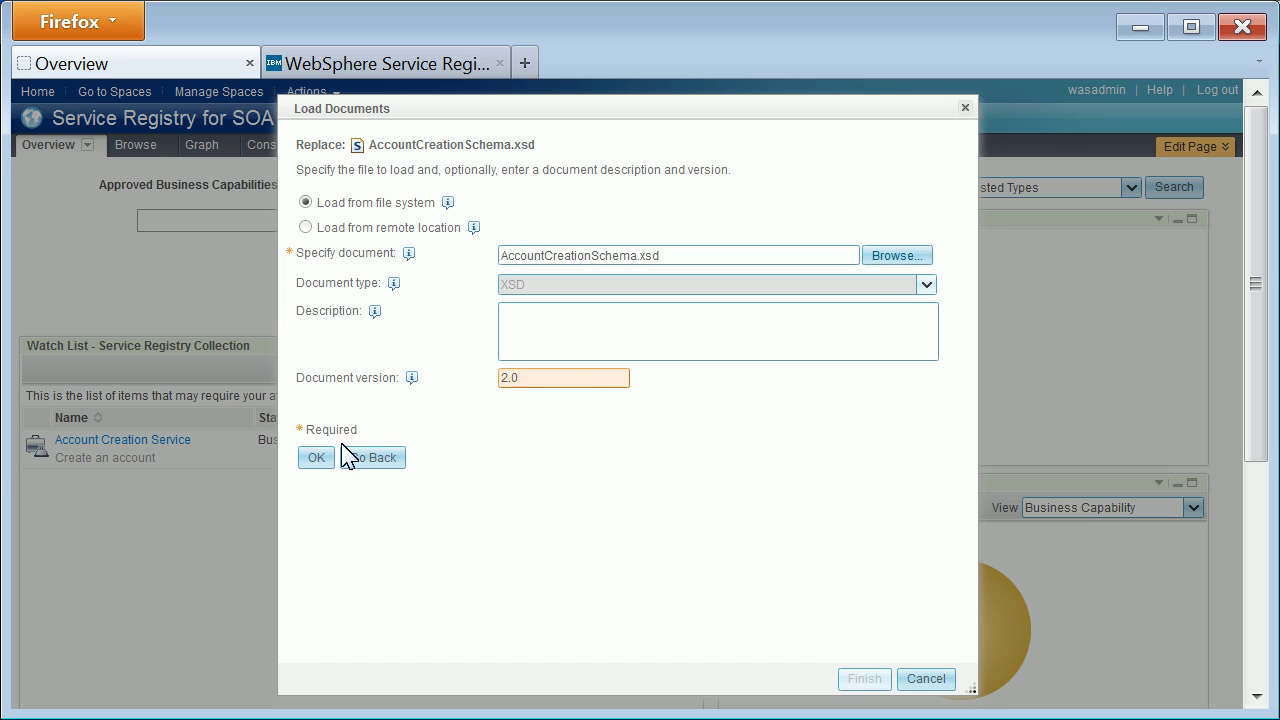
pyautogui.click(320, 459)
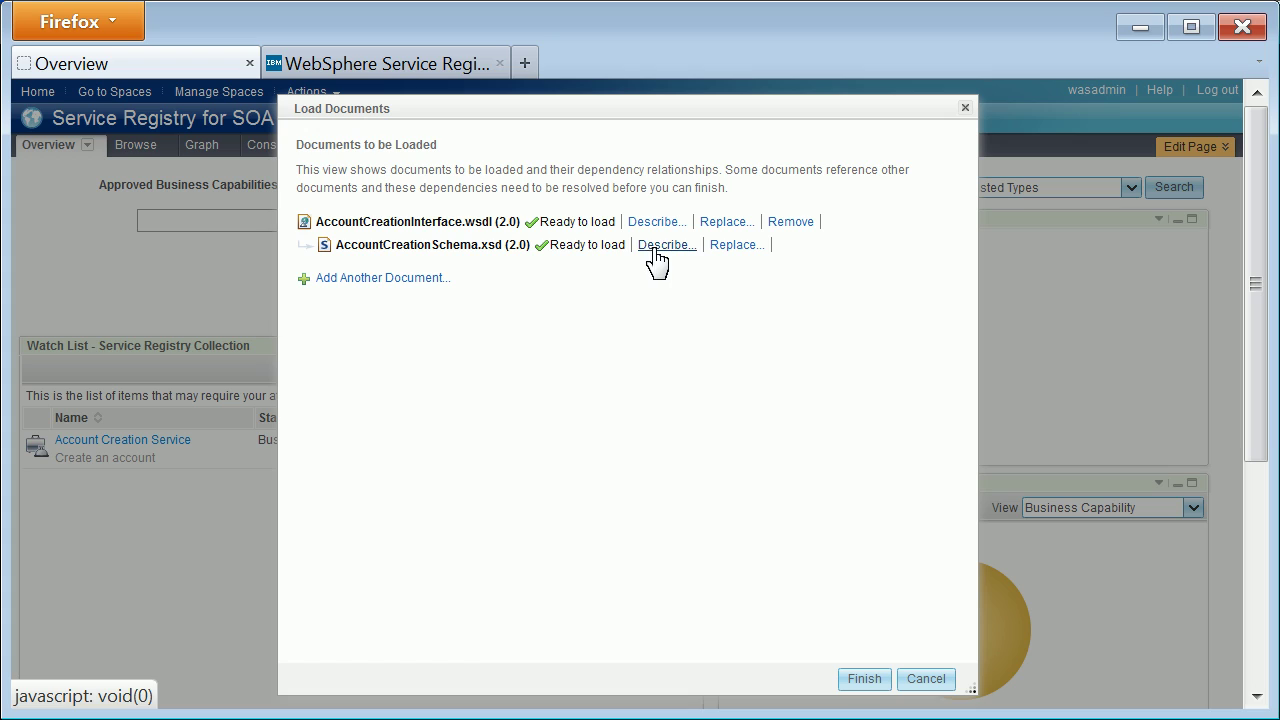
pyautogui.click(864, 679)
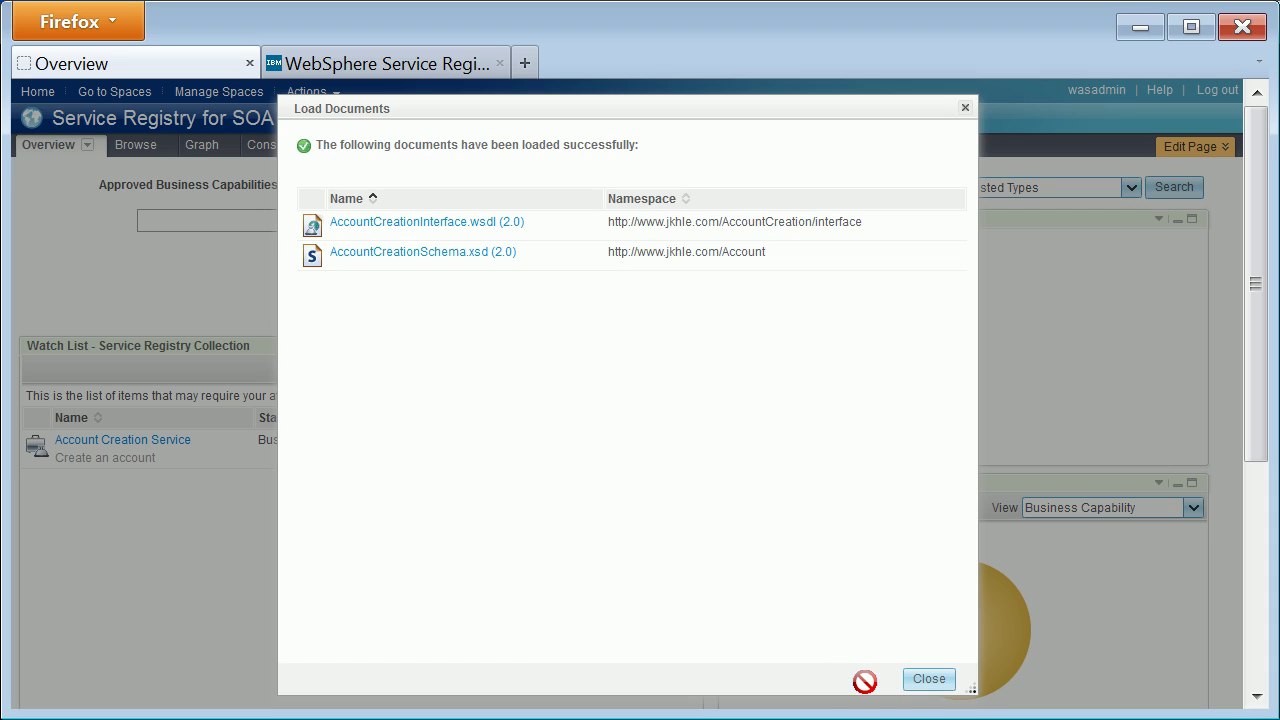
pyautogui.click(929, 679)
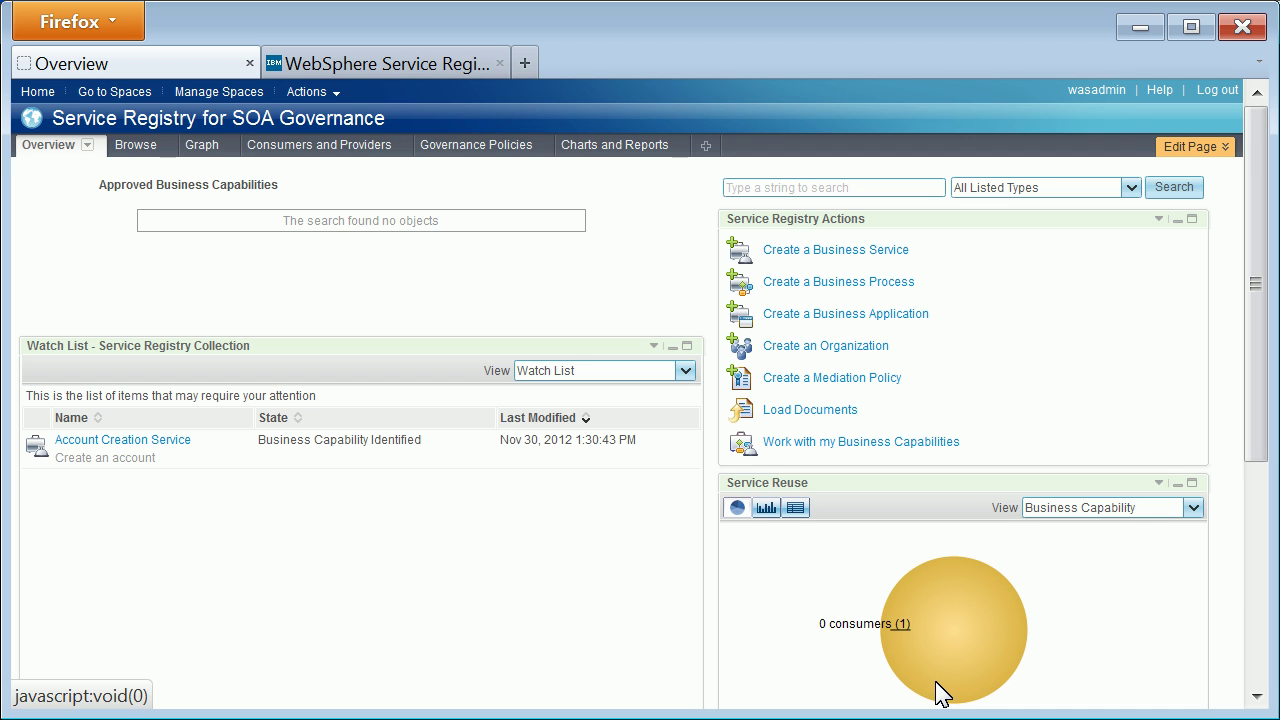
# - Start a new load of AccountCreationInterface.wsdl from the LDW folder as version 3.0 and proceed to the dependency overview
pyautogui.click(812, 416)
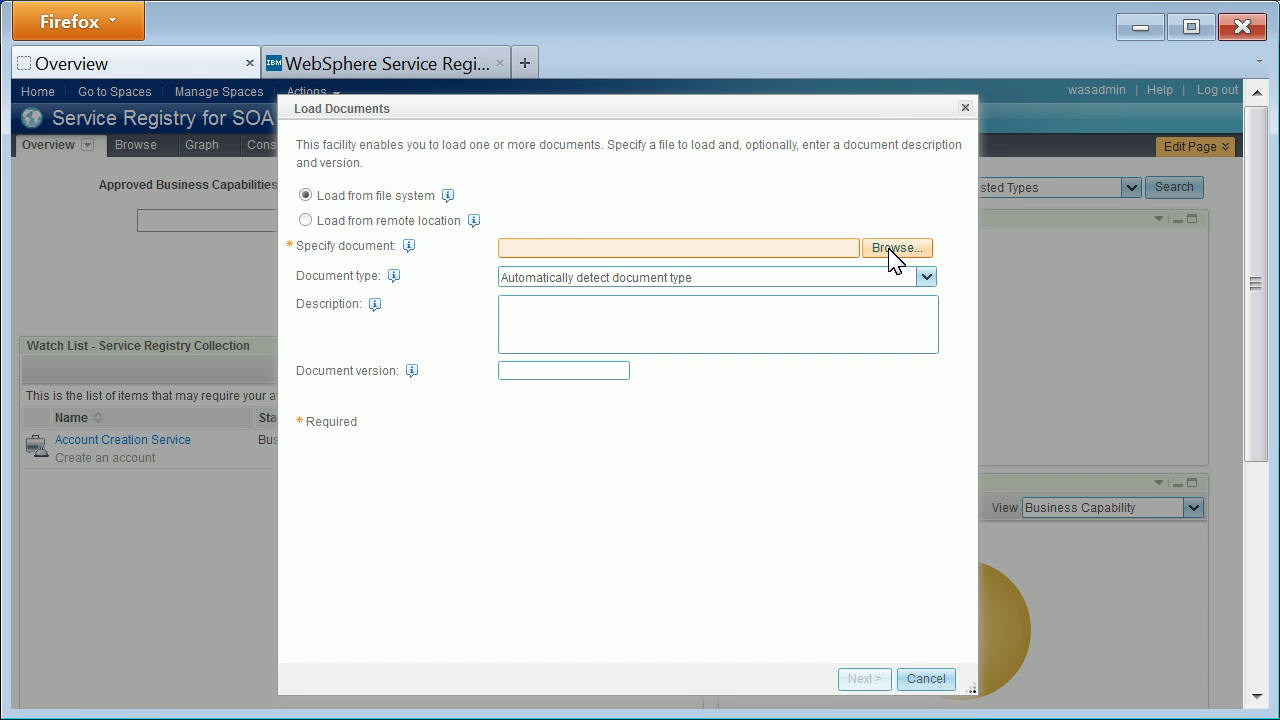
pyautogui.click(894, 249)
pyautogui.click(637, 264)
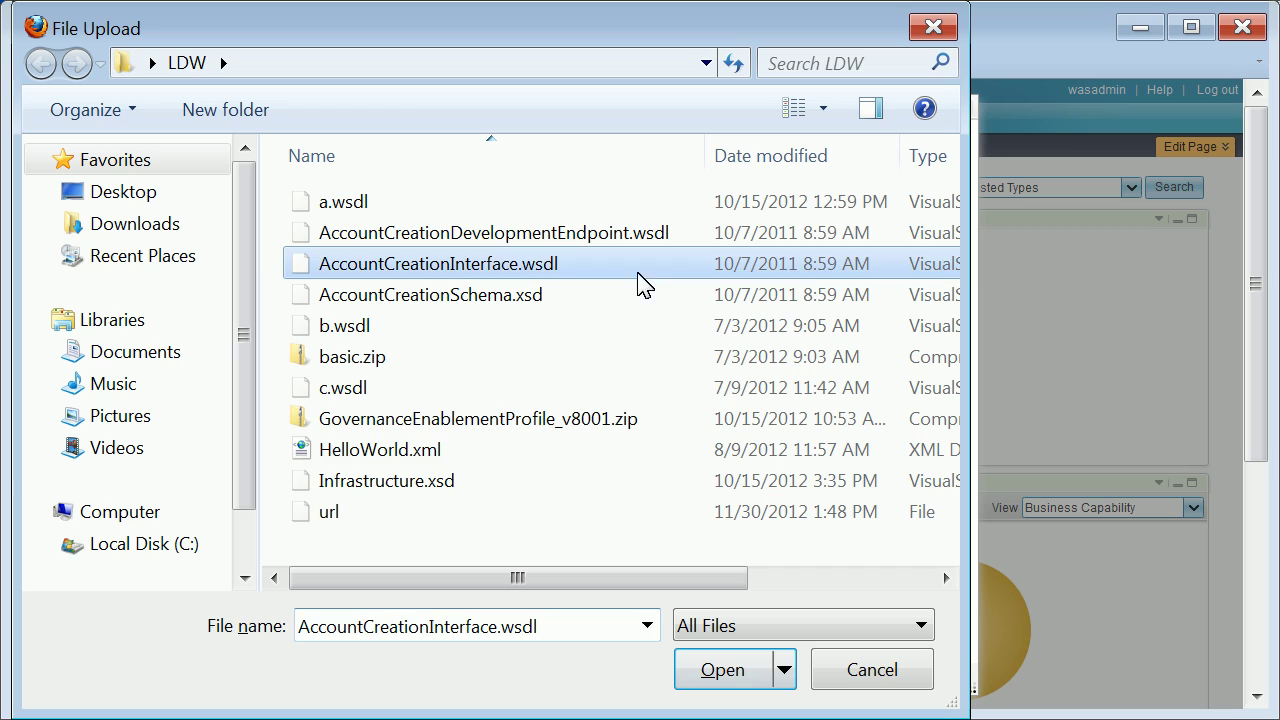
pyautogui.click(724, 668)
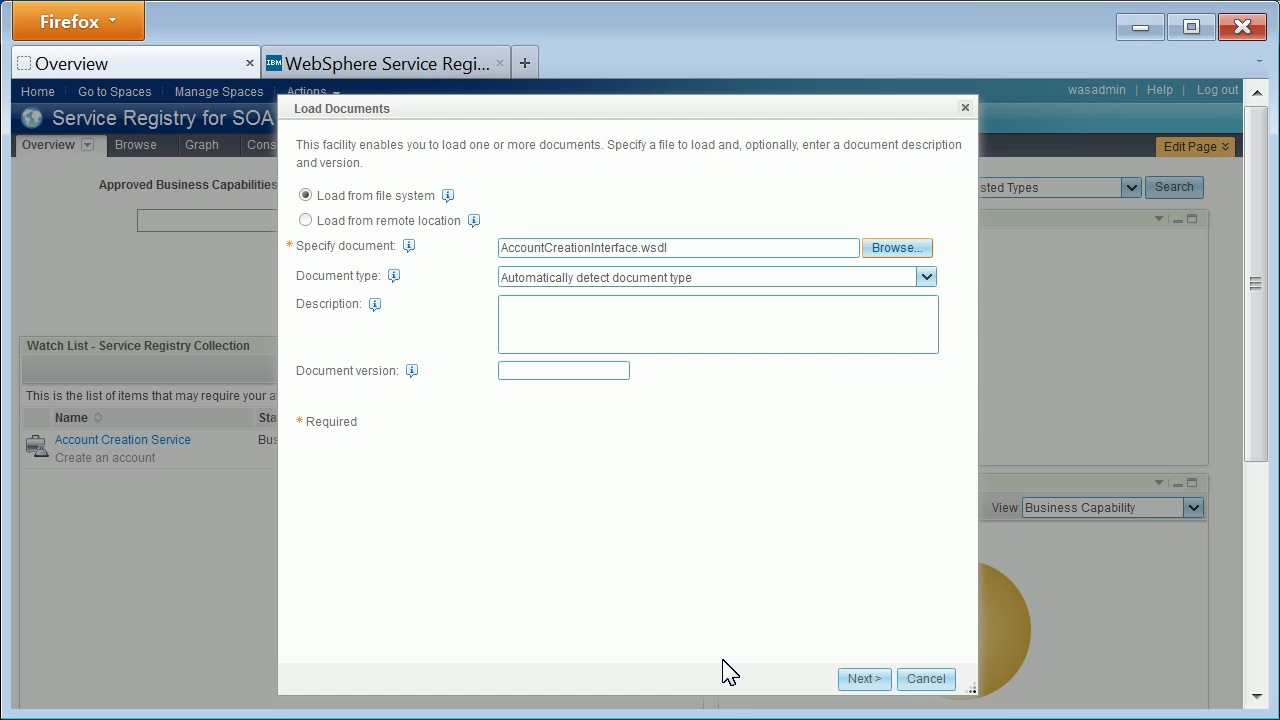
pyautogui.click(569, 370)
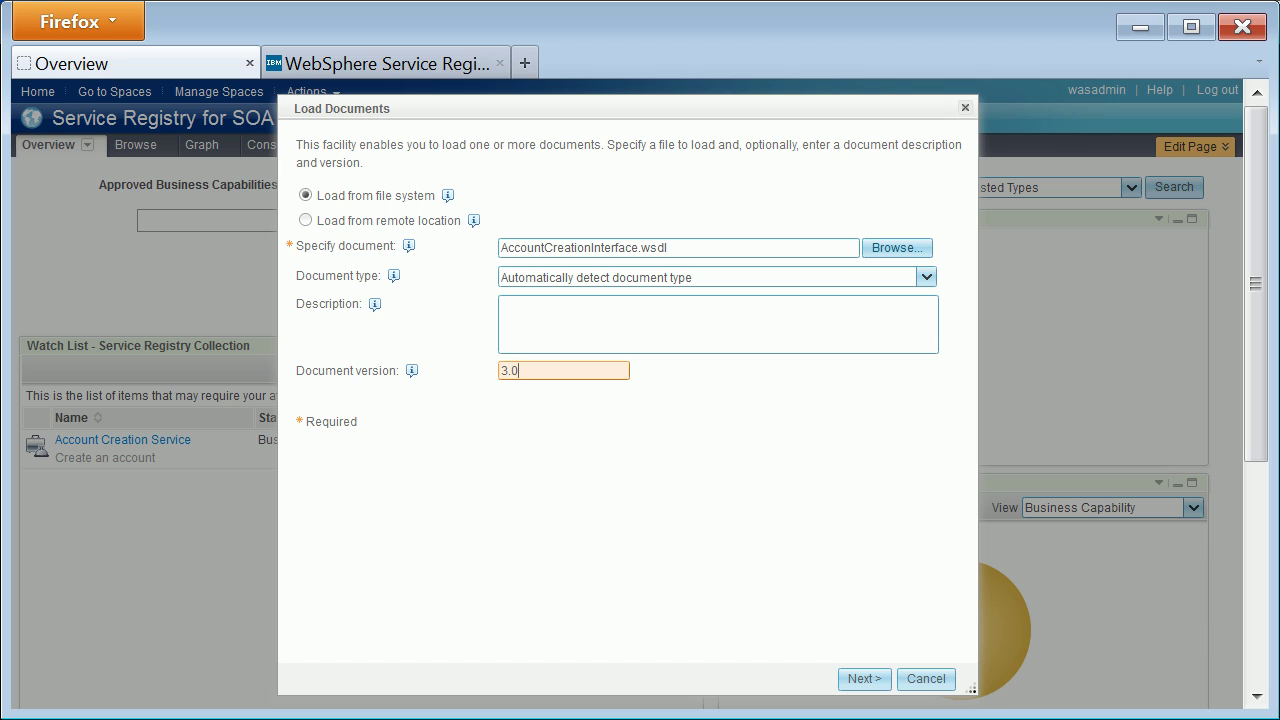
pyautogui.click(866, 678)
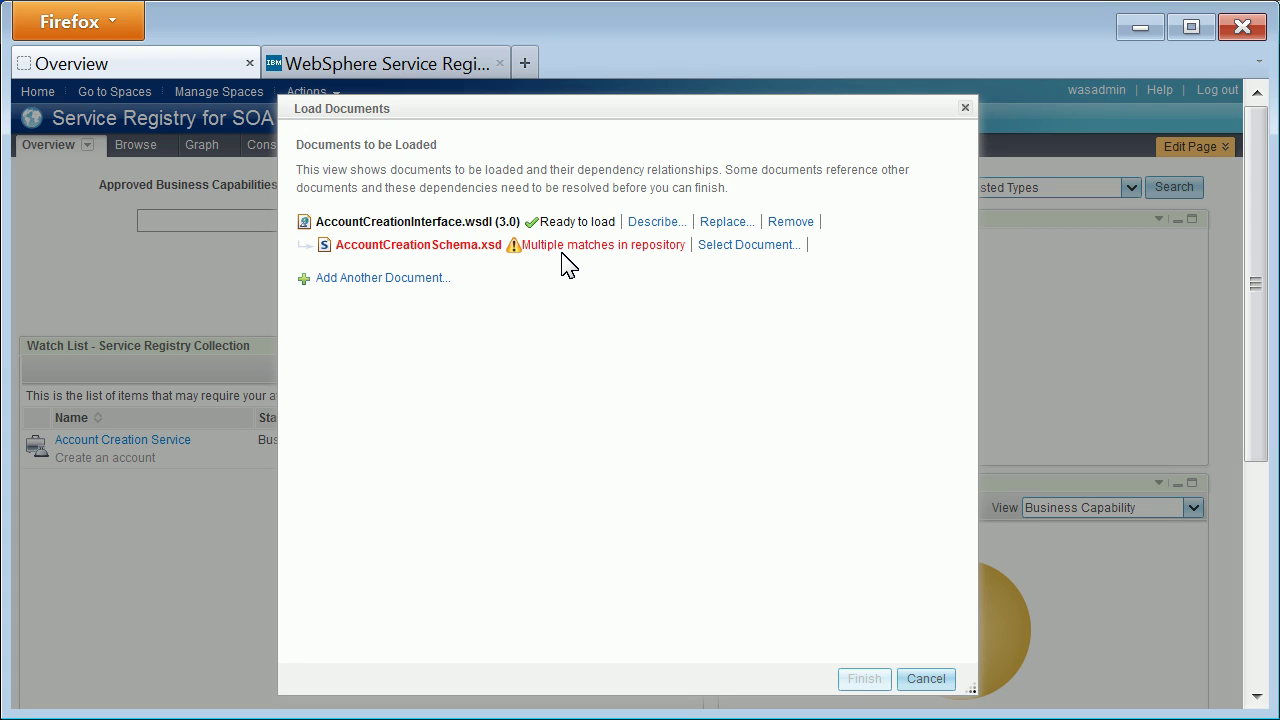
# - Resolve the schema dependency with AccountCreationSchema.xsd version 1.0 from the repository
pyautogui.click(721, 262)
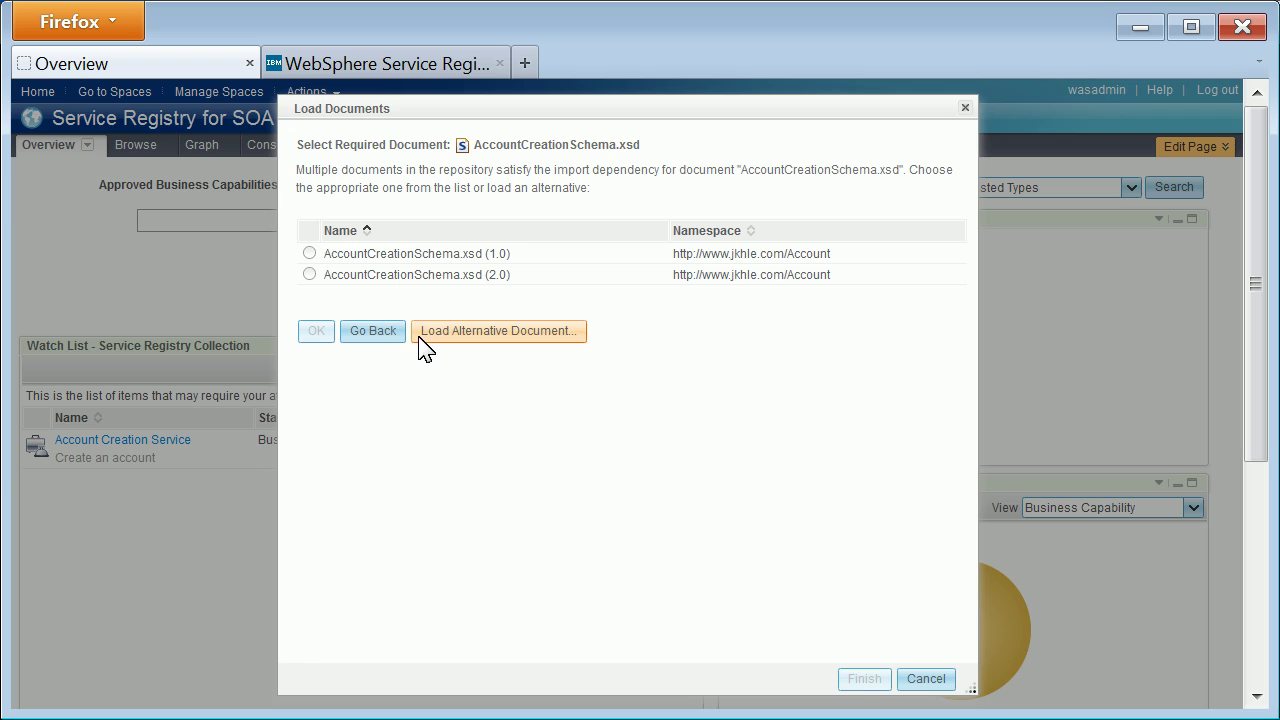
pyautogui.click(309, 254)
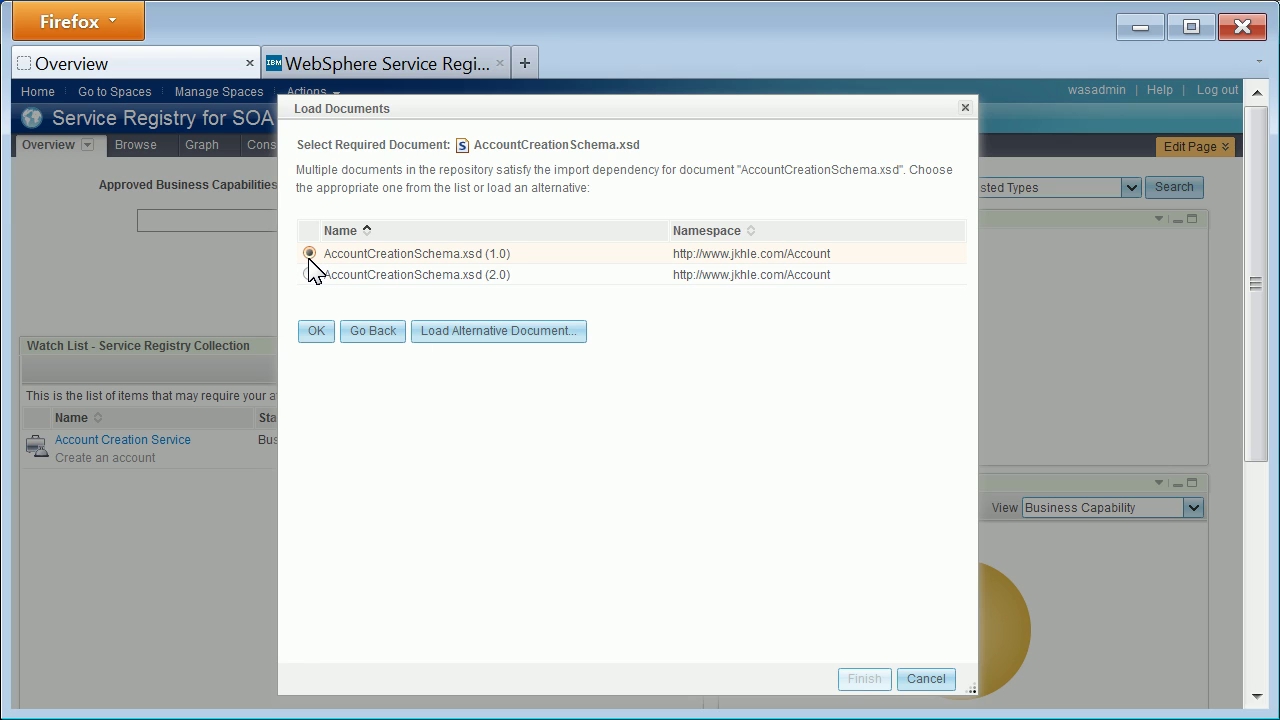
pyautogui.click(315, 333)
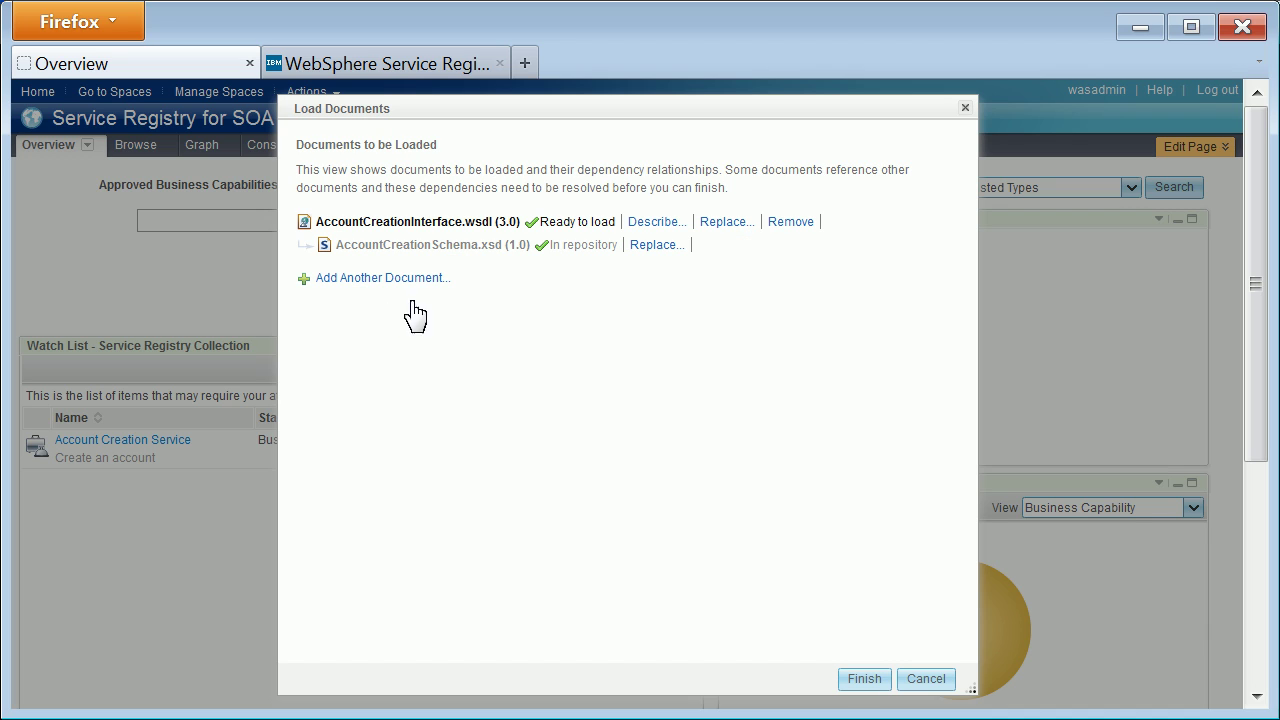
# - Switch the schema dependency to the repository's AccountCreationSchema.xsd version 2.0, finish loading the WSDL and close the results
pyautogui.click(650, 246)
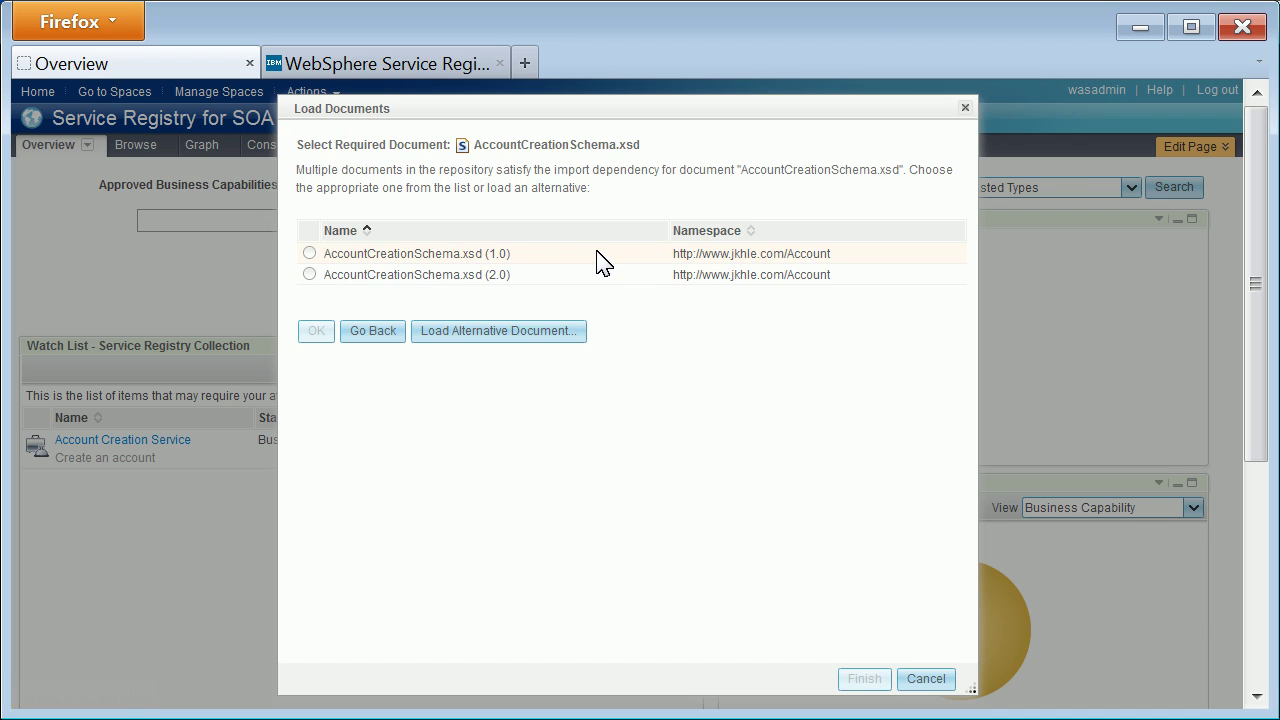
pyautogui.click(311, 276)
pyautogui.click(315, 331)
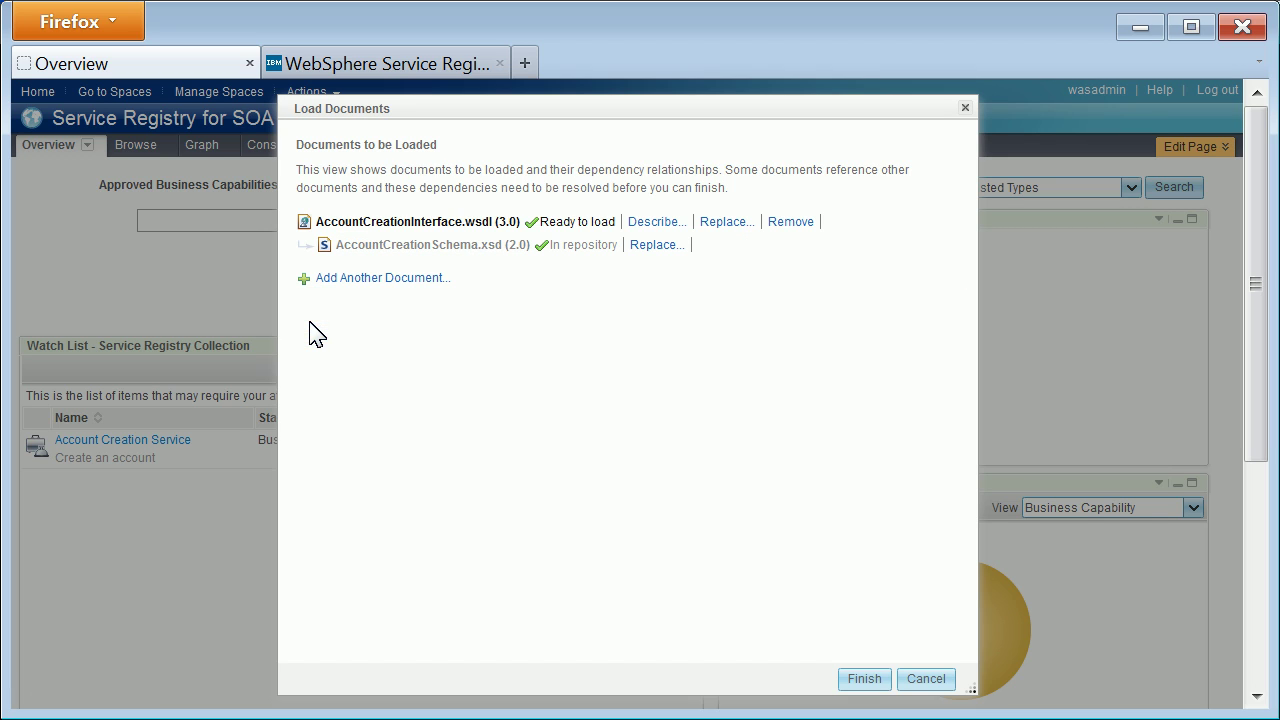
pyautogui.click(866, 682)
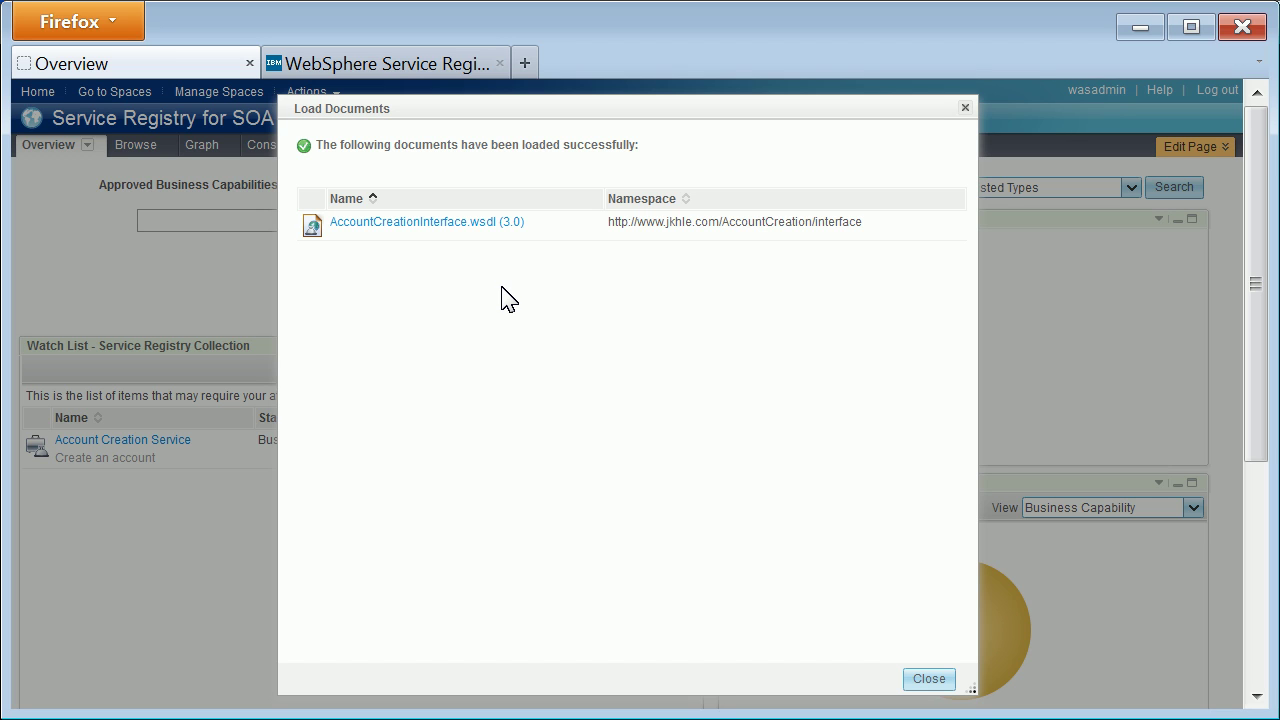
pyautogui.click(928, 679)
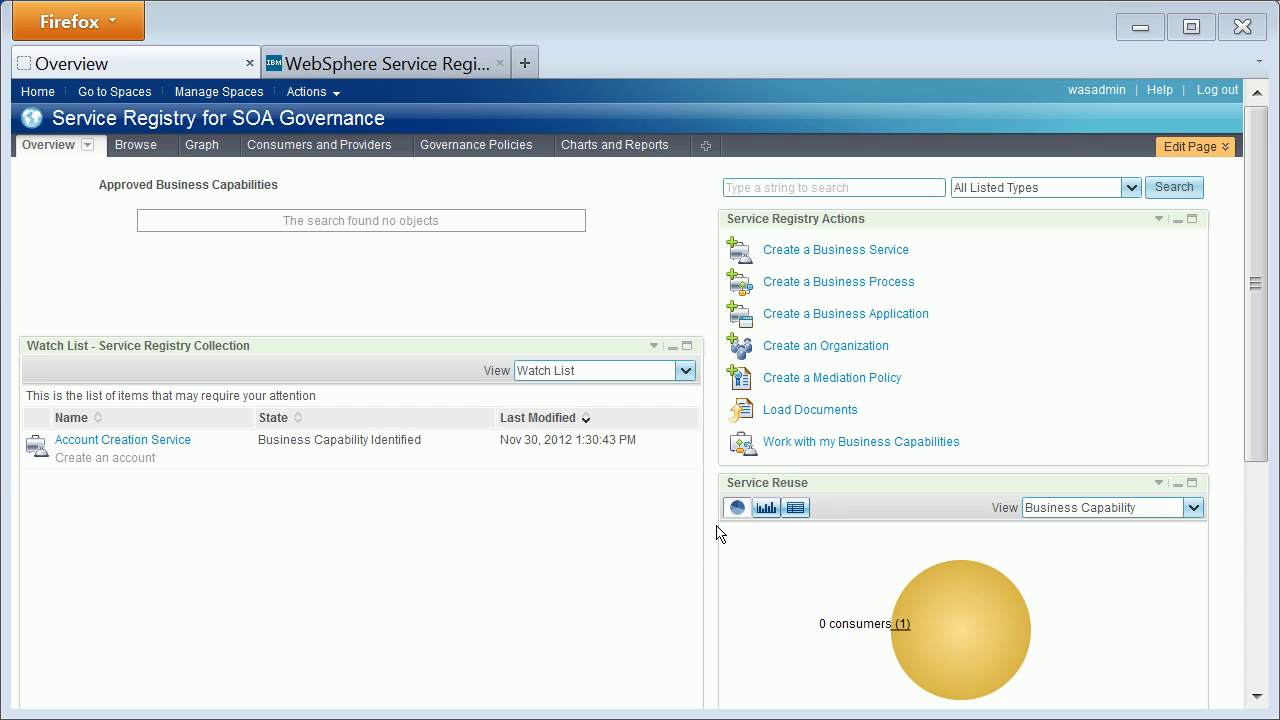
# - Start a new load of basic.zip from the LDW folder as version 1.0 with automatic type detection and proceed to the dependency overview
pyautogui.click(839, 412)
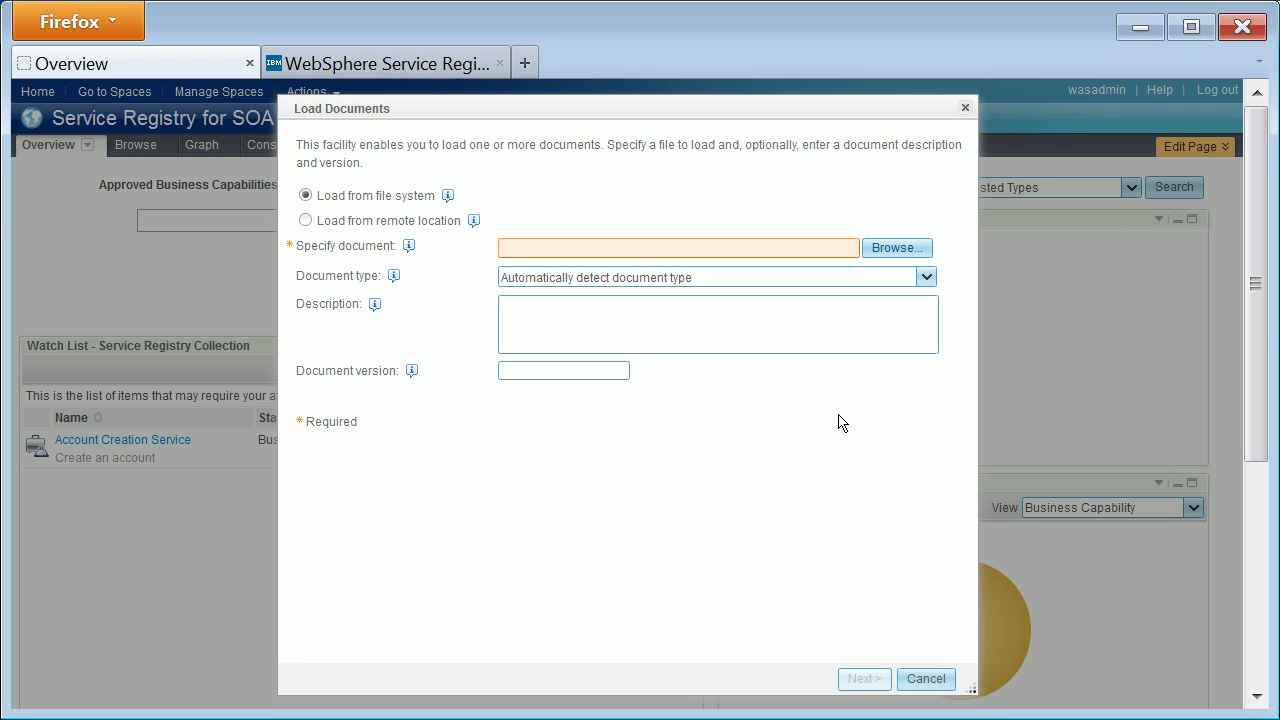
pyautogui.click(886, 250)
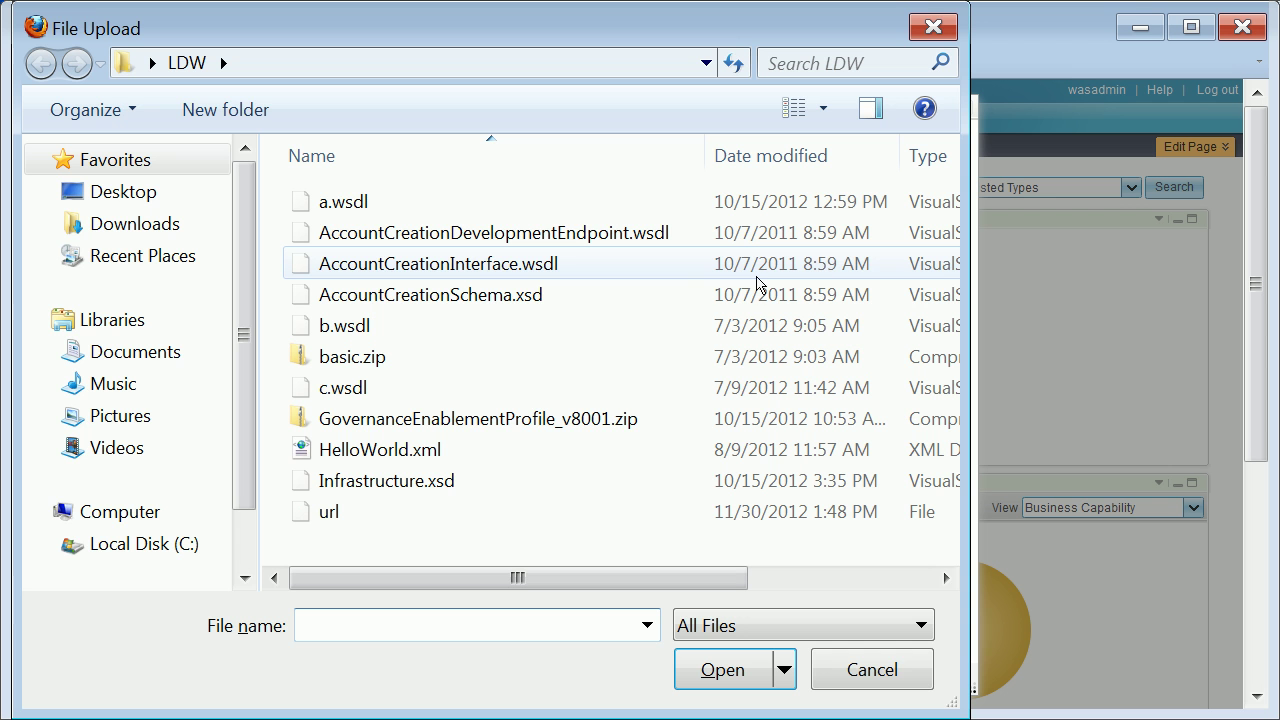
pyautogui.click(345, 360)
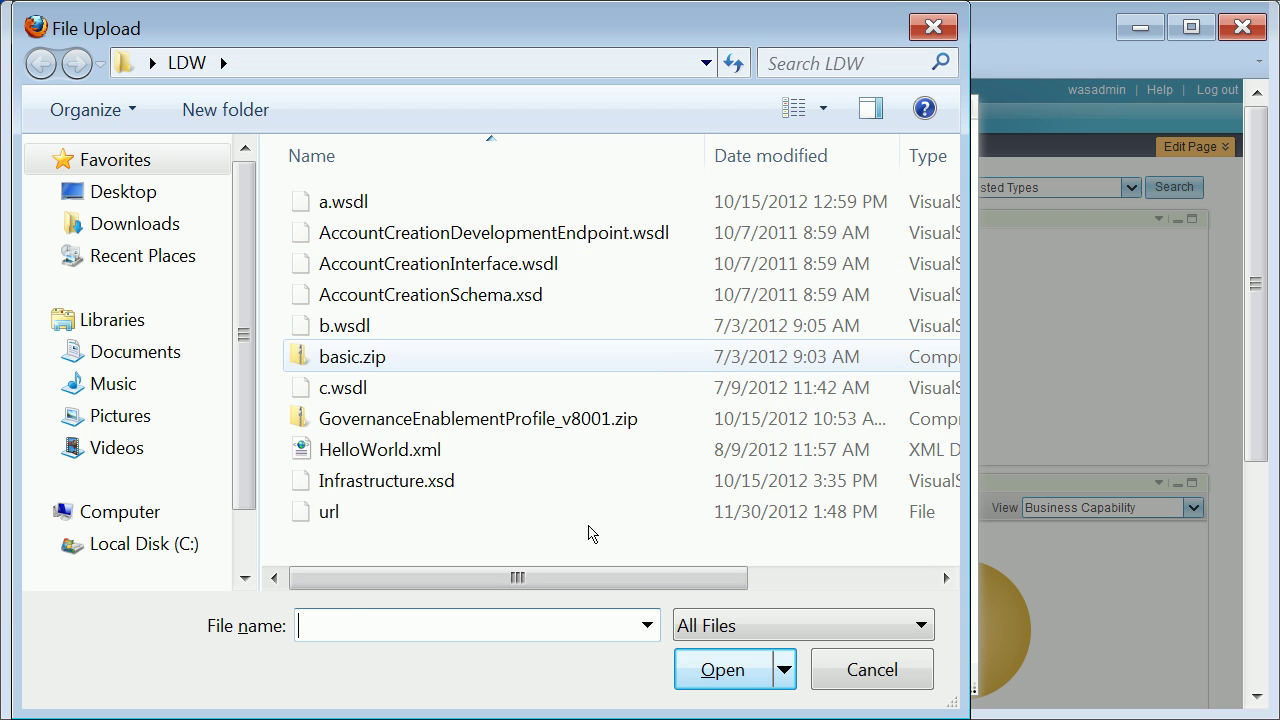
pyautogui.click(722, 670)
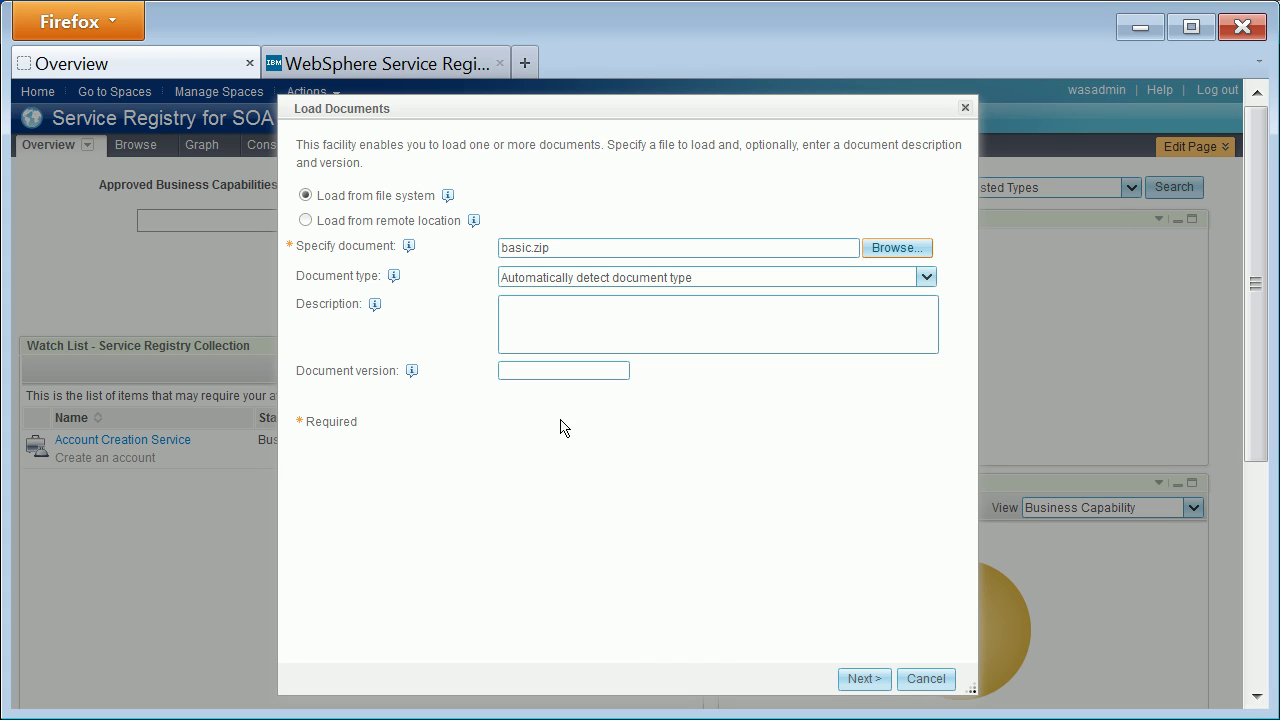
pyautogui.click(555, 377)
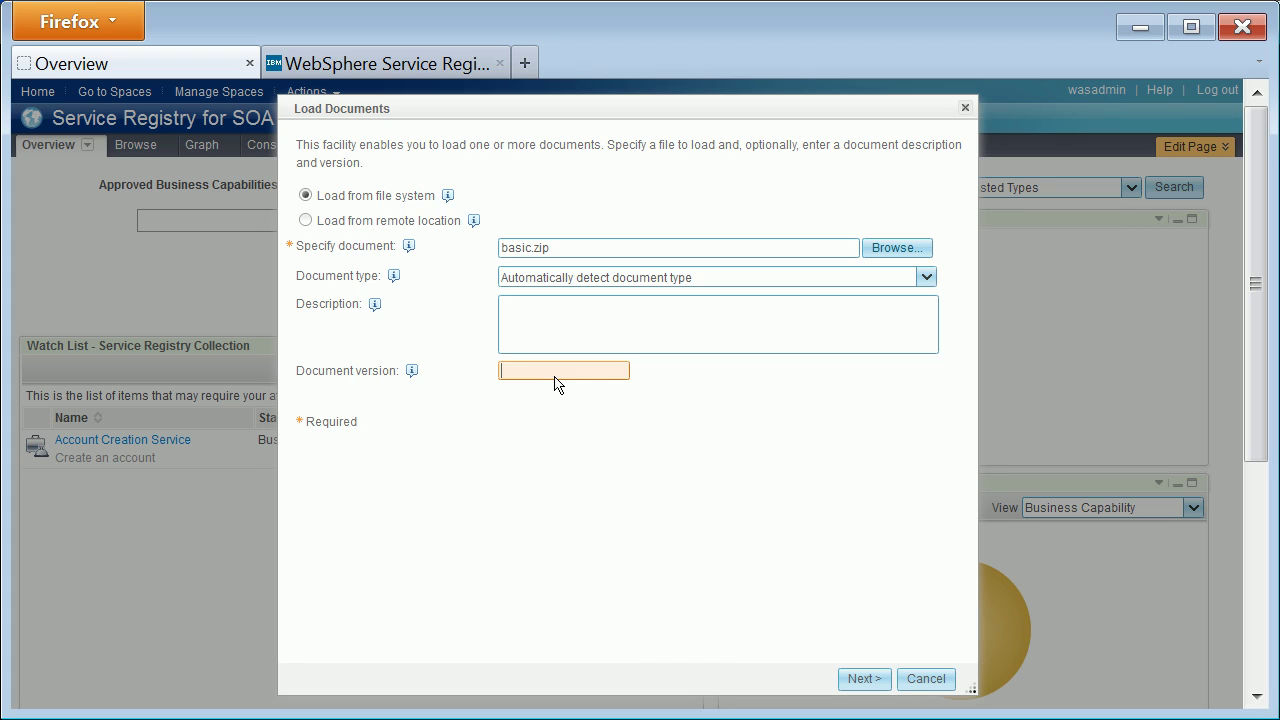
pyautogui.write('1.0')
pyautogui.click(850, 679)
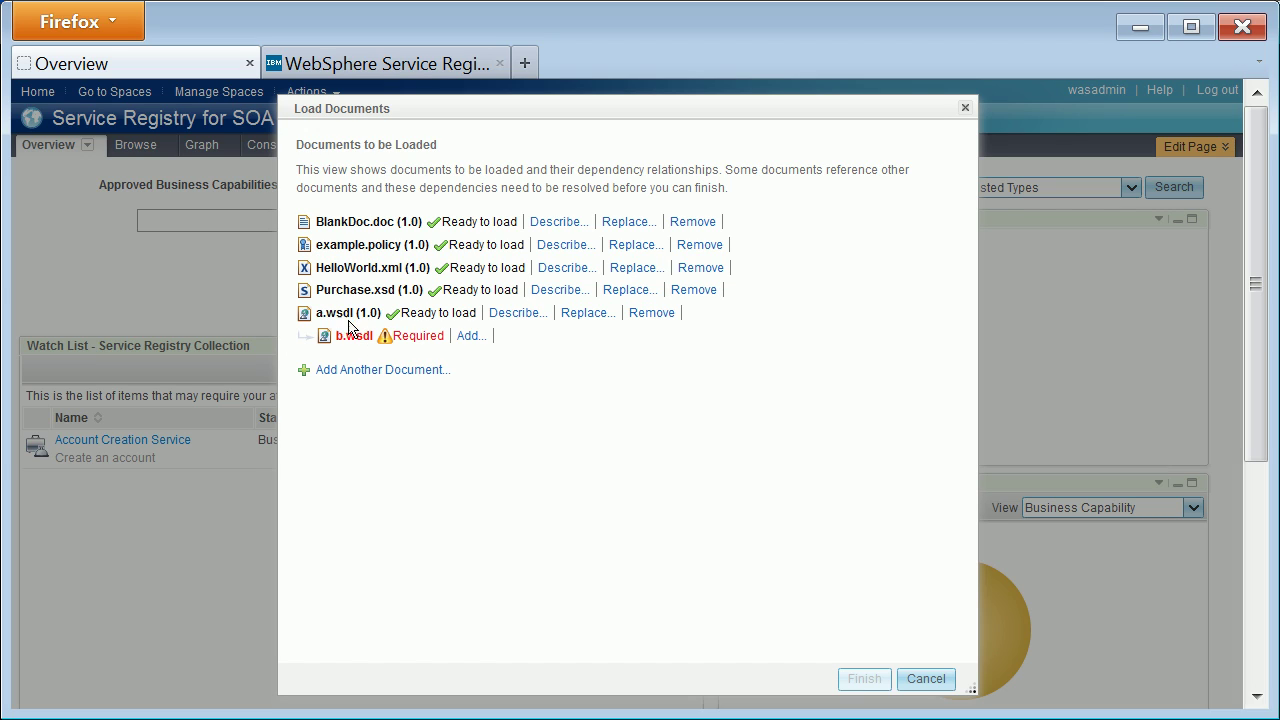
# - Add the b.wsdl document required by a.wsdl from the LDW folder with version 1.0
pyautogui.click(468, 336)
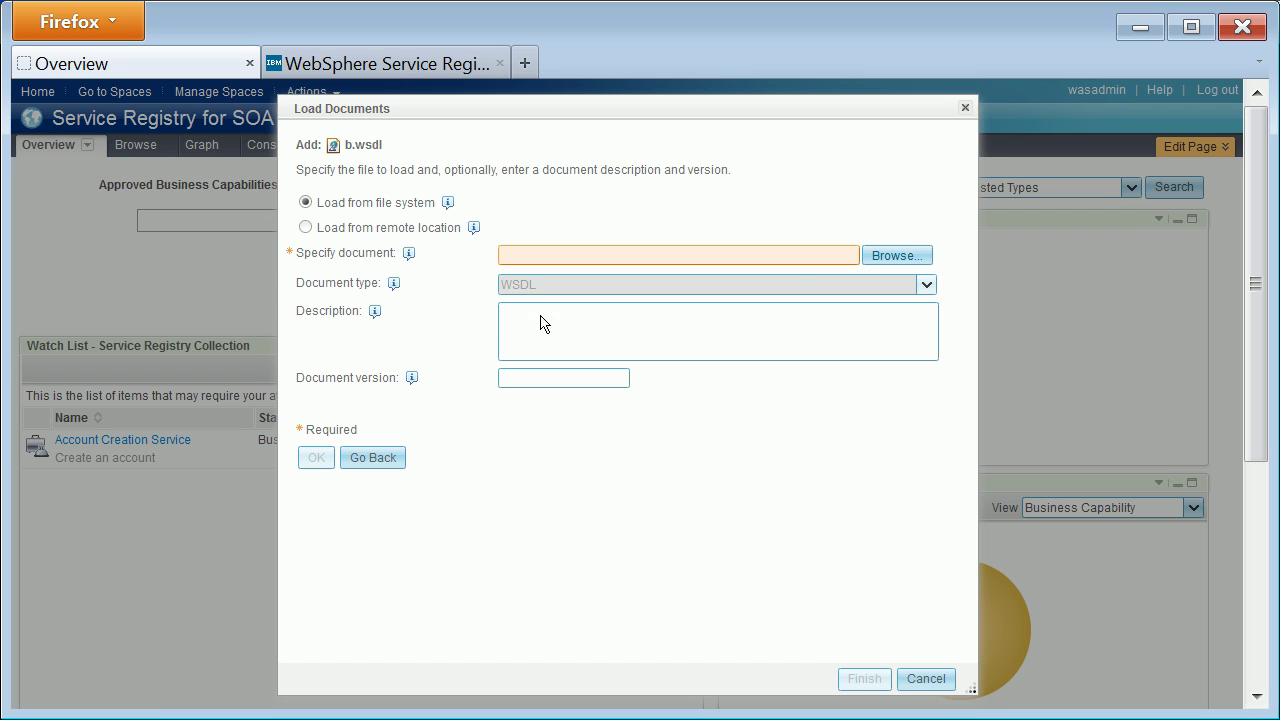
pyautogui.click(882, 256)
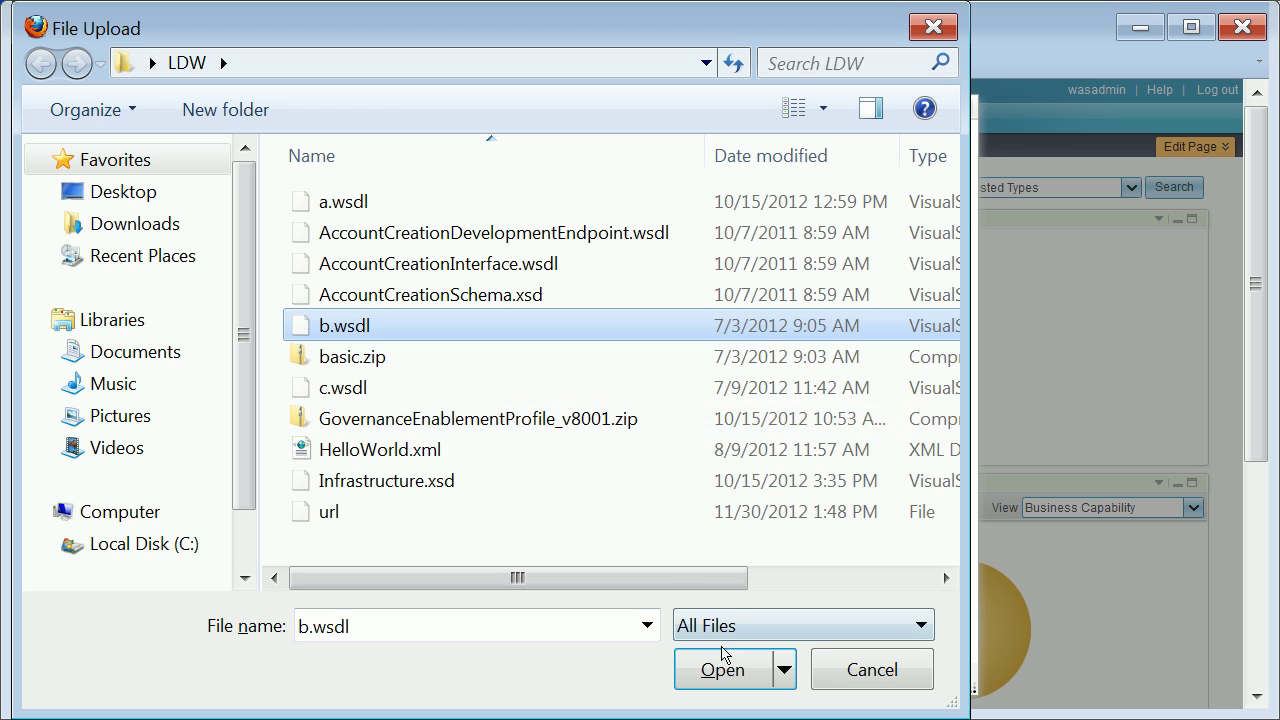
pyautogui.click(681, 648)
pyautogui.click(546, 379)
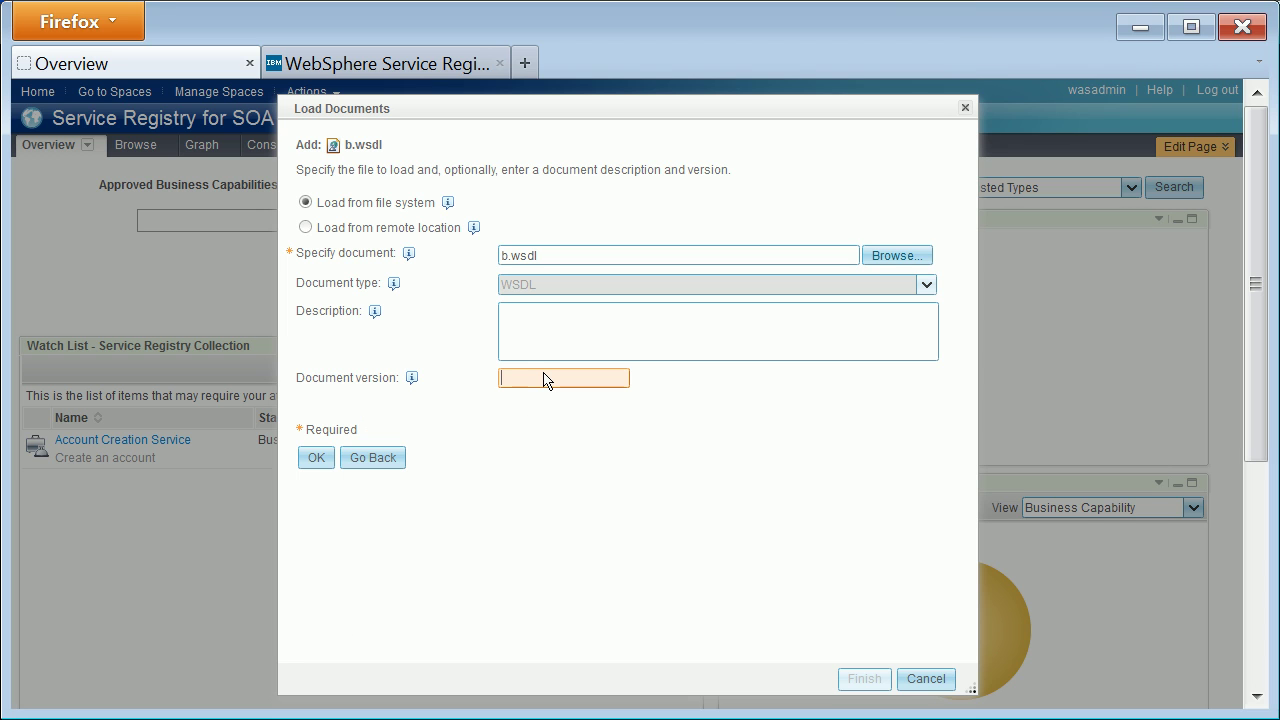
pyautogui.write('1.0')
pyautogui.click(322, 457)
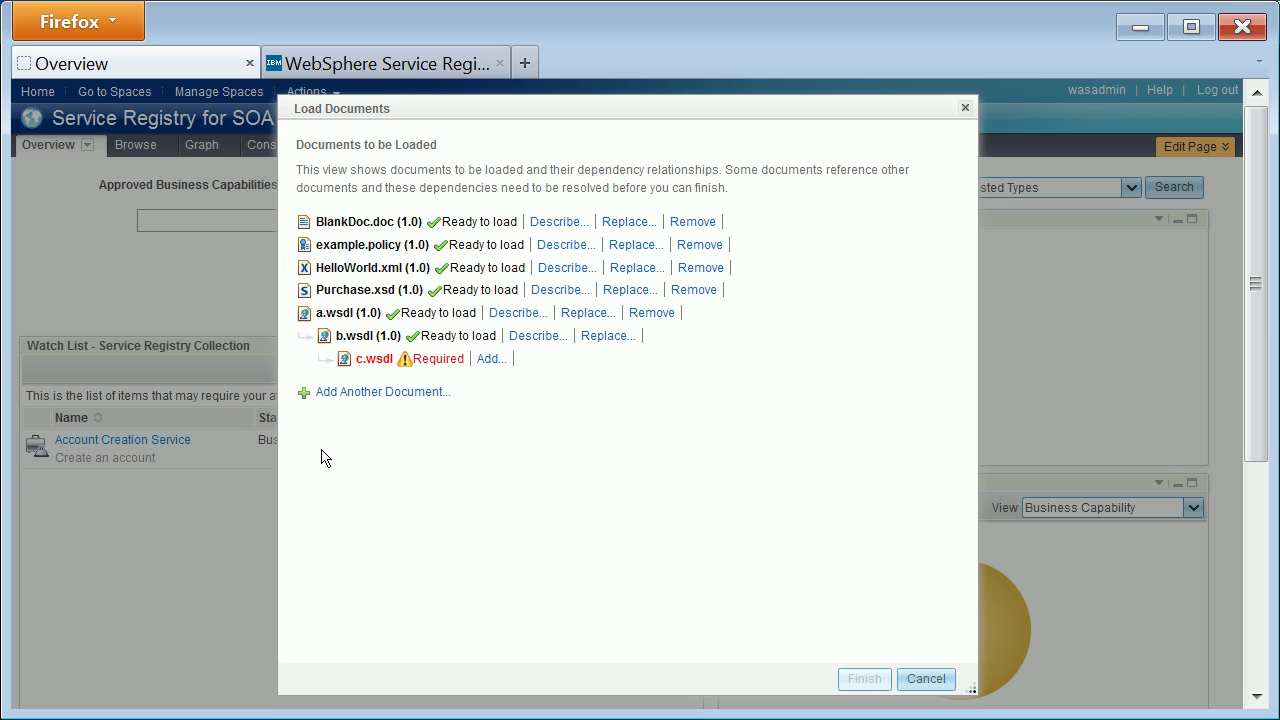
# - Add the required c.wsdl from the LDW folder with version 1.0, finish loading all the documents and close the results
pyautogui.click(490, 359)
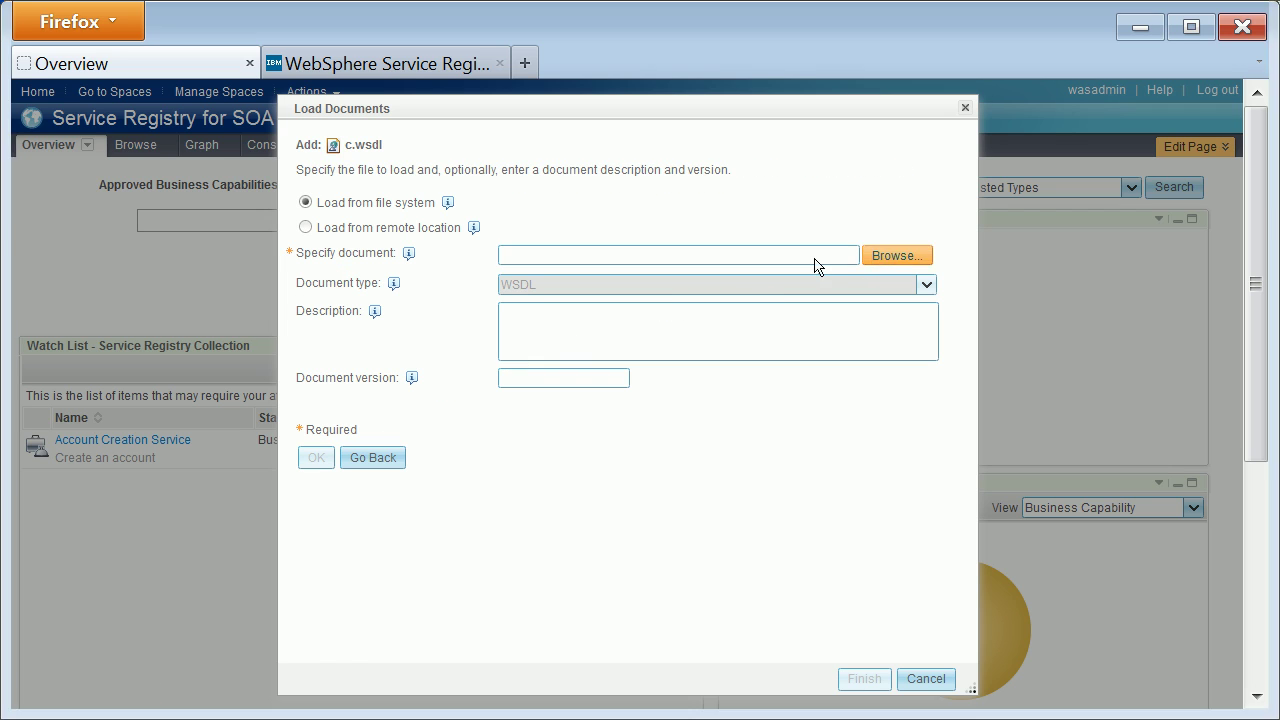
pyautogui.click(507, 266)
pyautogui.click(345, 388)
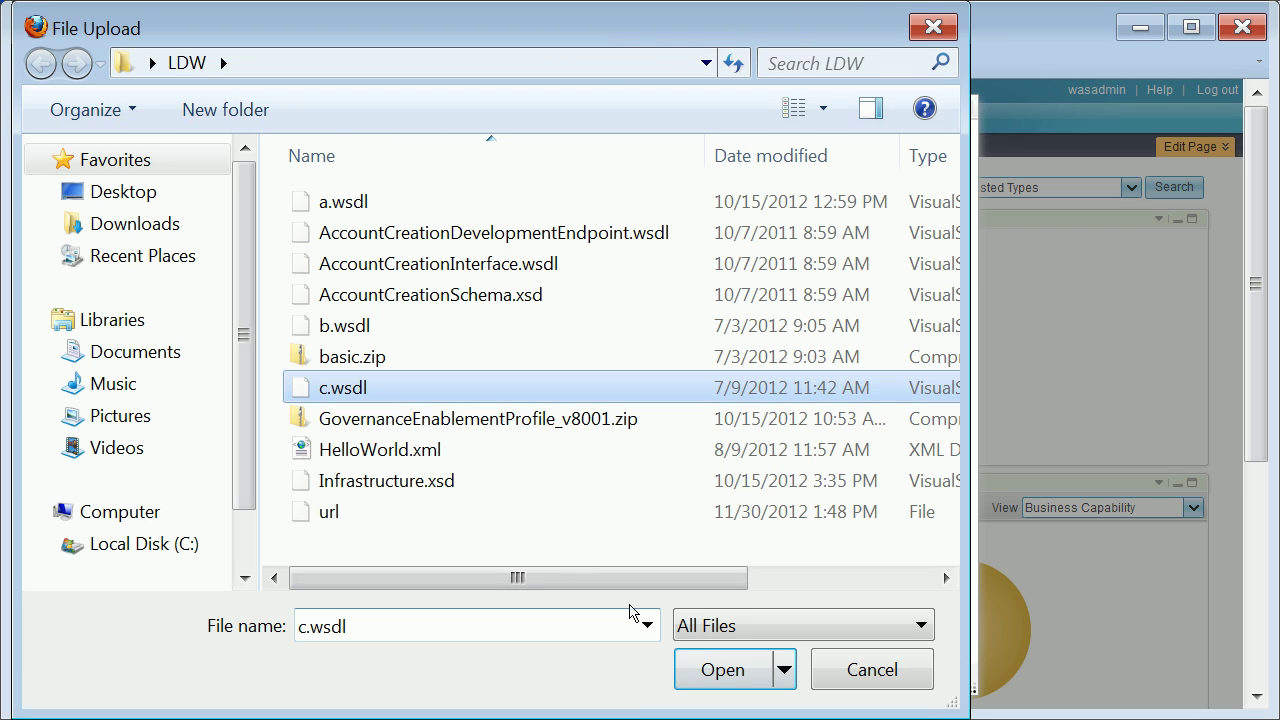
pyautogui.click(722, 668)
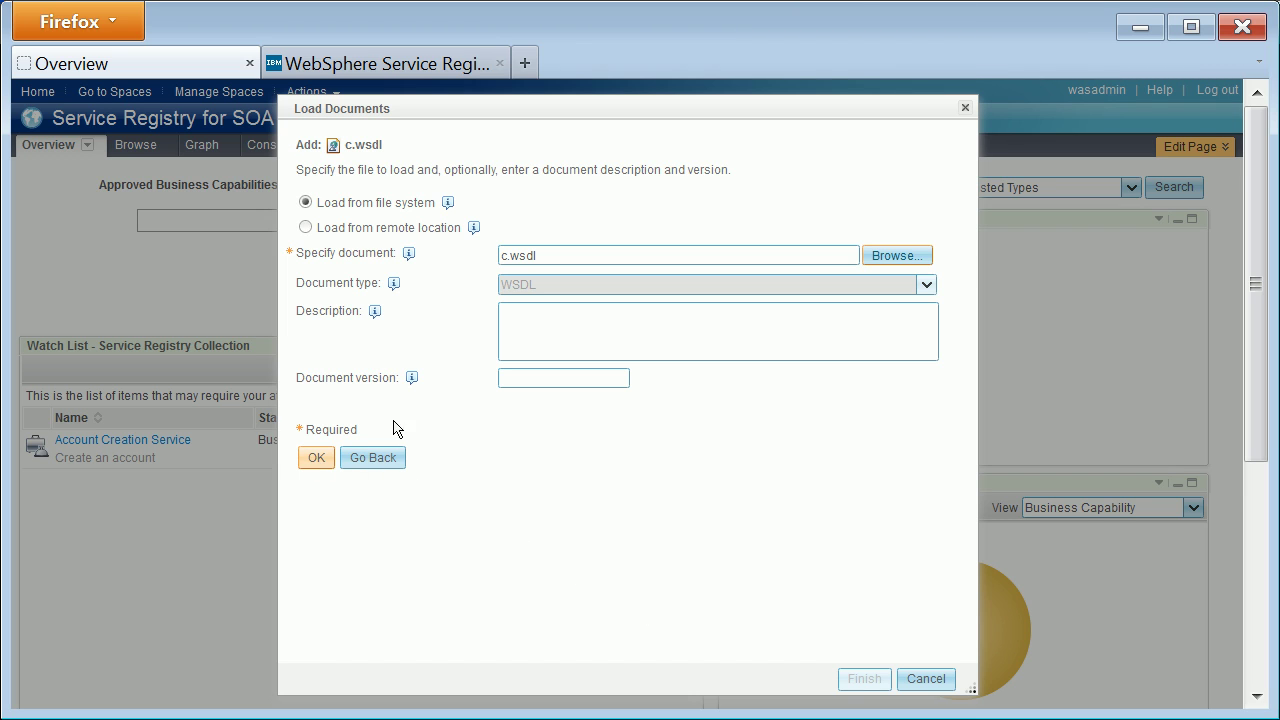
pyautogui.click(531, 379)
pyautogui.write('1.0')
pyautogui.click(316, 457)
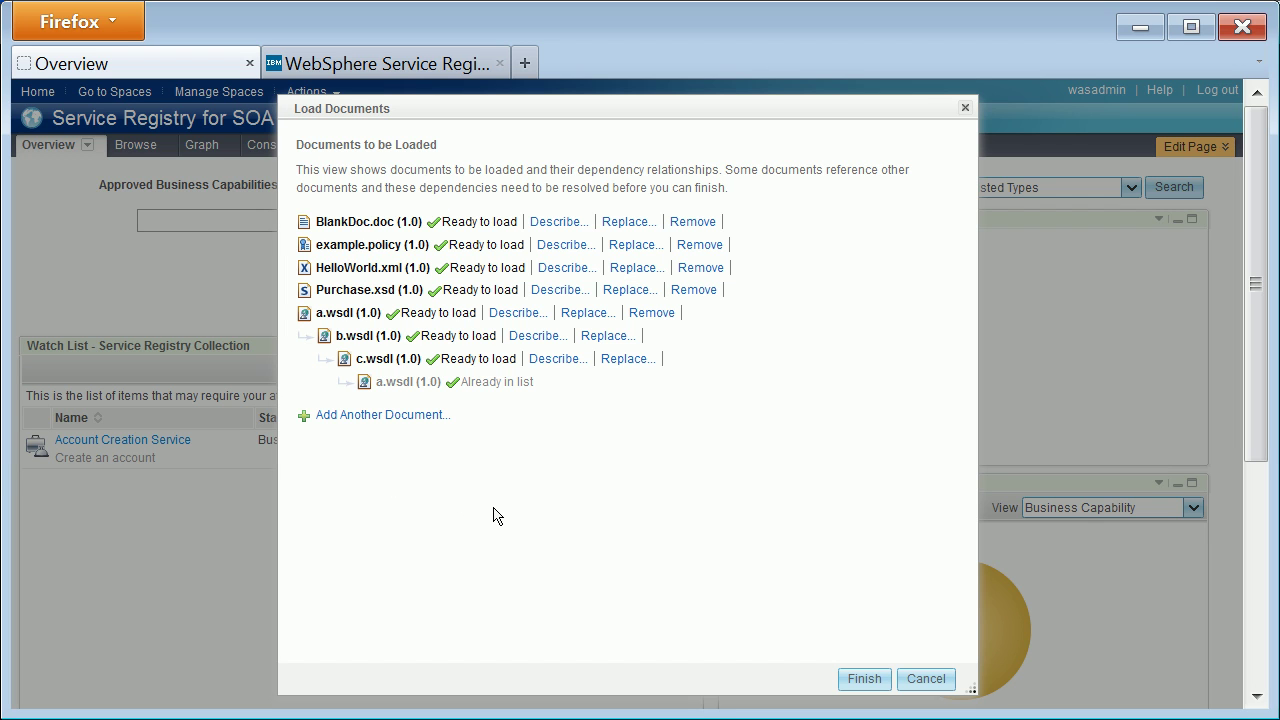
pyautogui.click(864, 680)
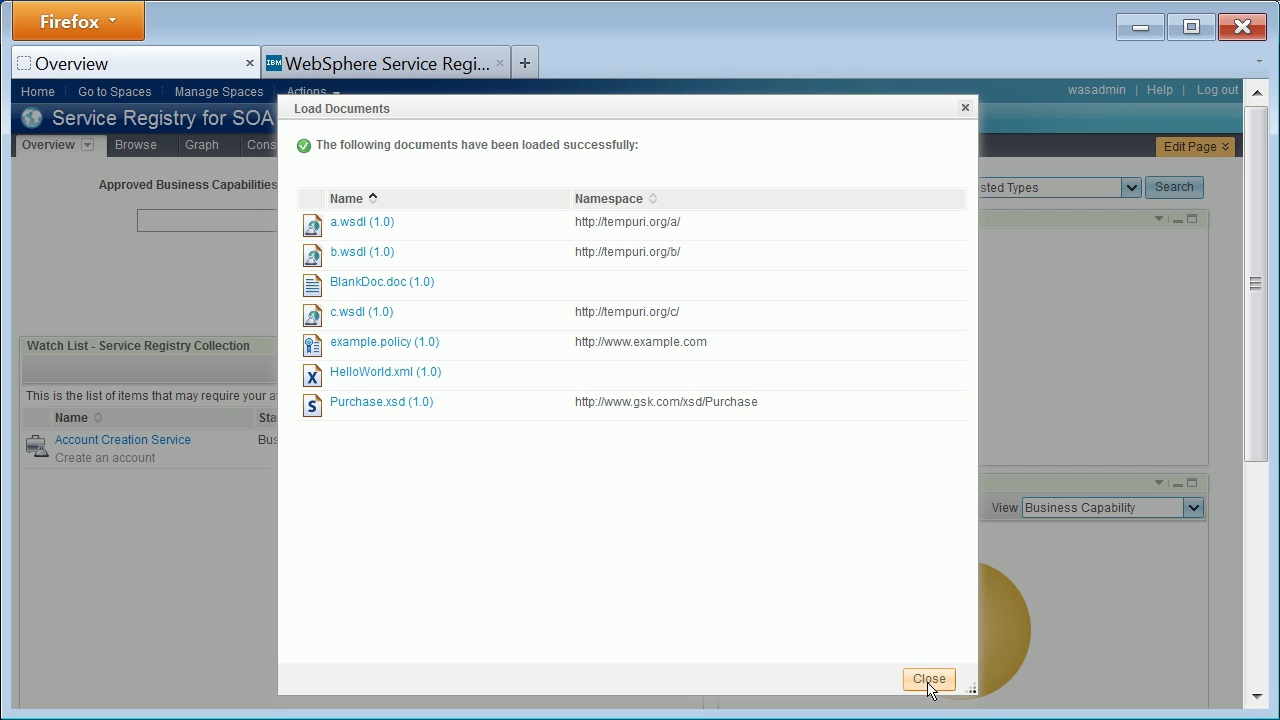
pyautogui.press('Escape')
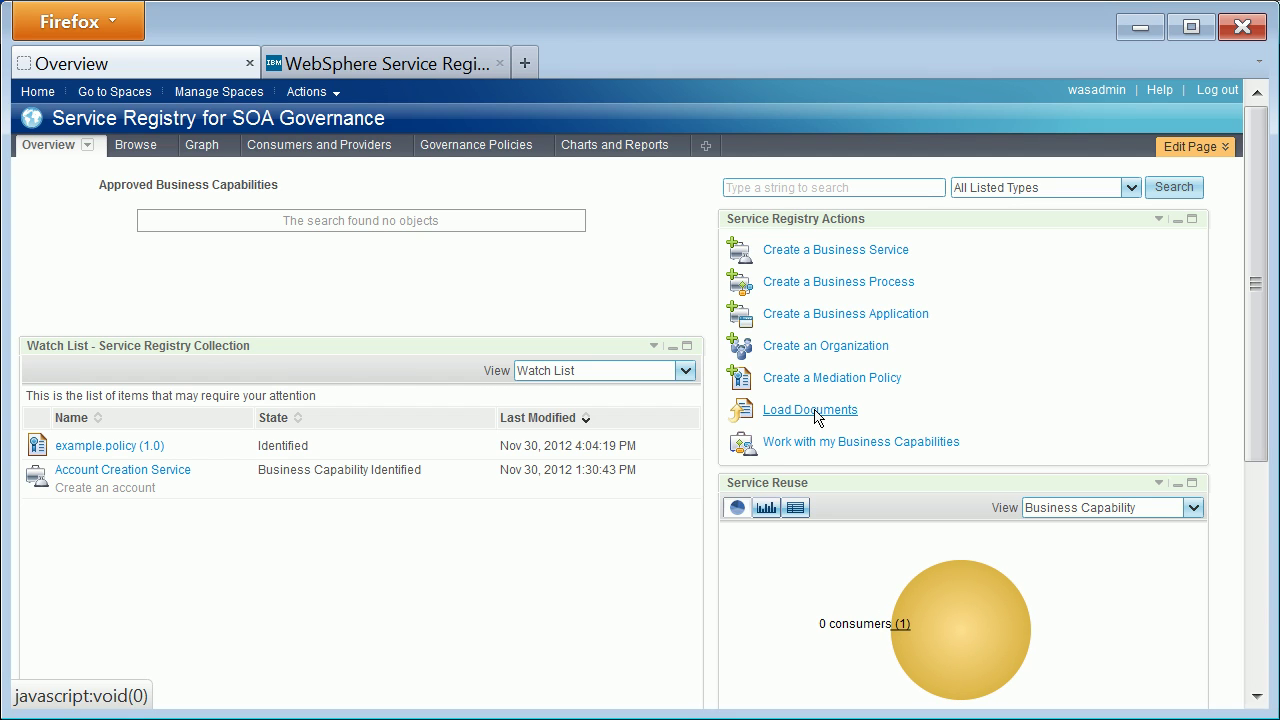
# - Start a new load of basic.zip from the LDW folder with document type Other and version 2.0, and proceed to the document overview
pyautogui.click(815, 411)
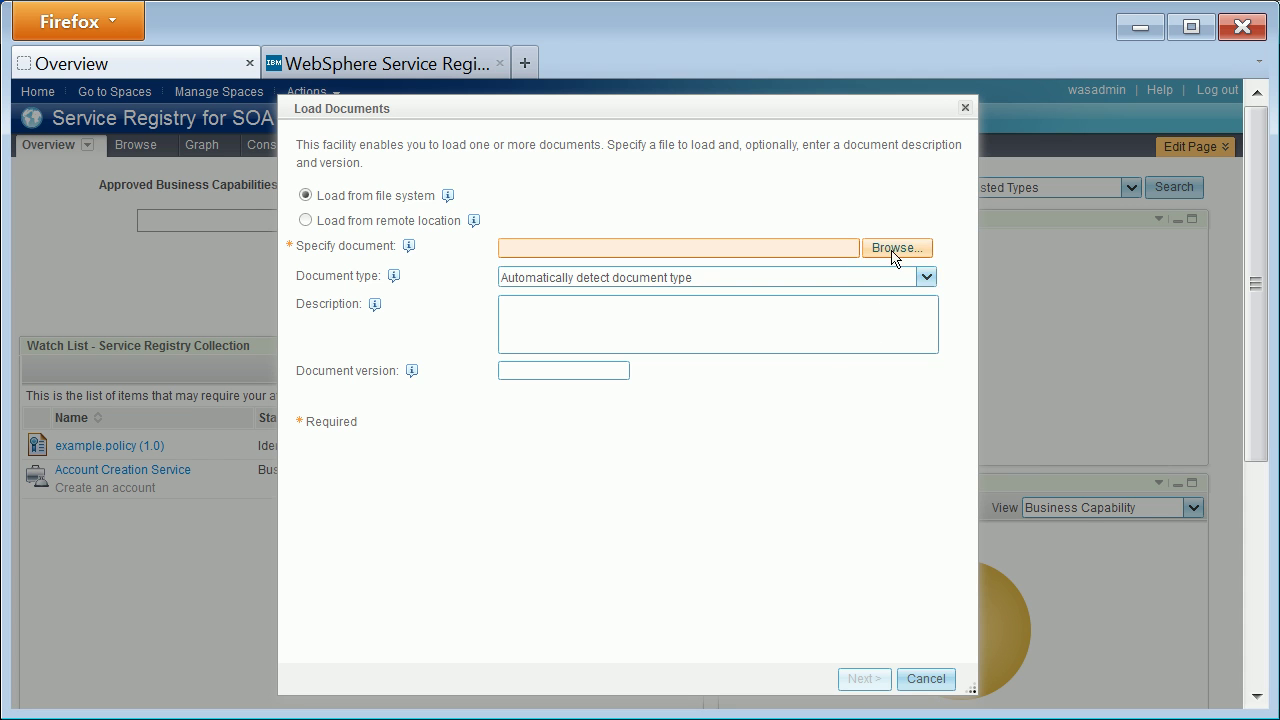
pyautogui.click(893, 256)
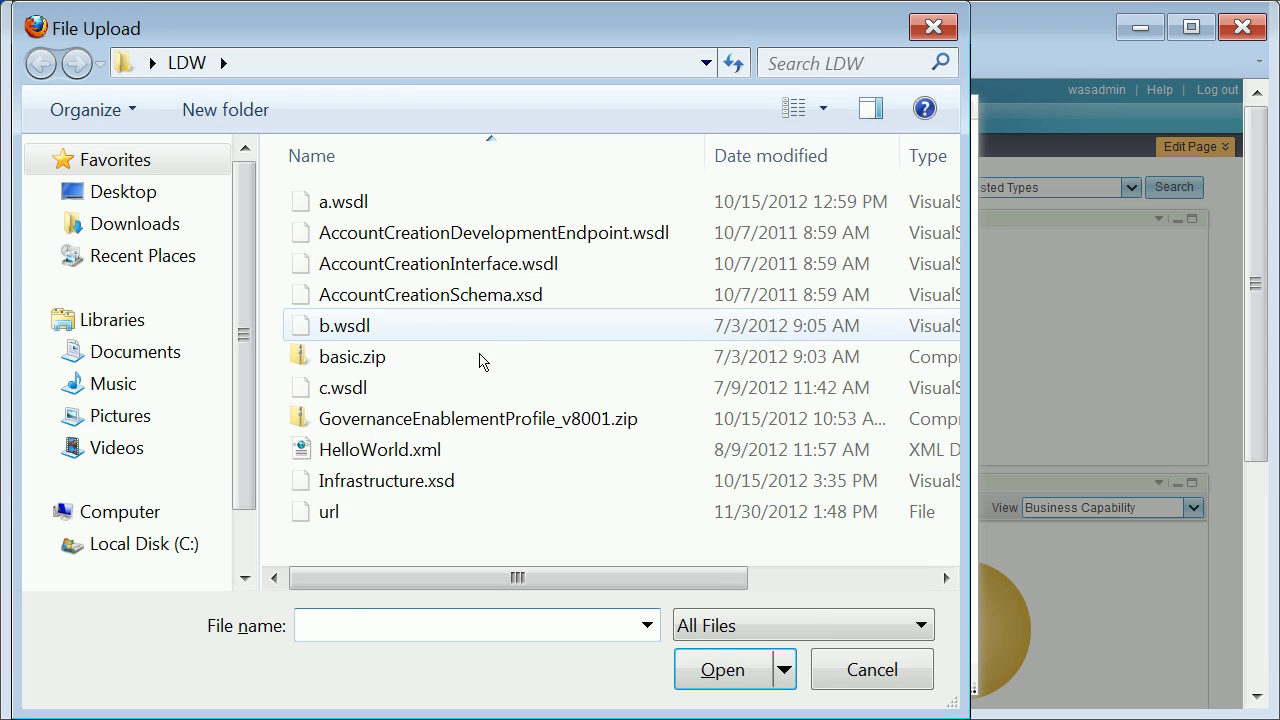
pyautogui.click(465, 360)
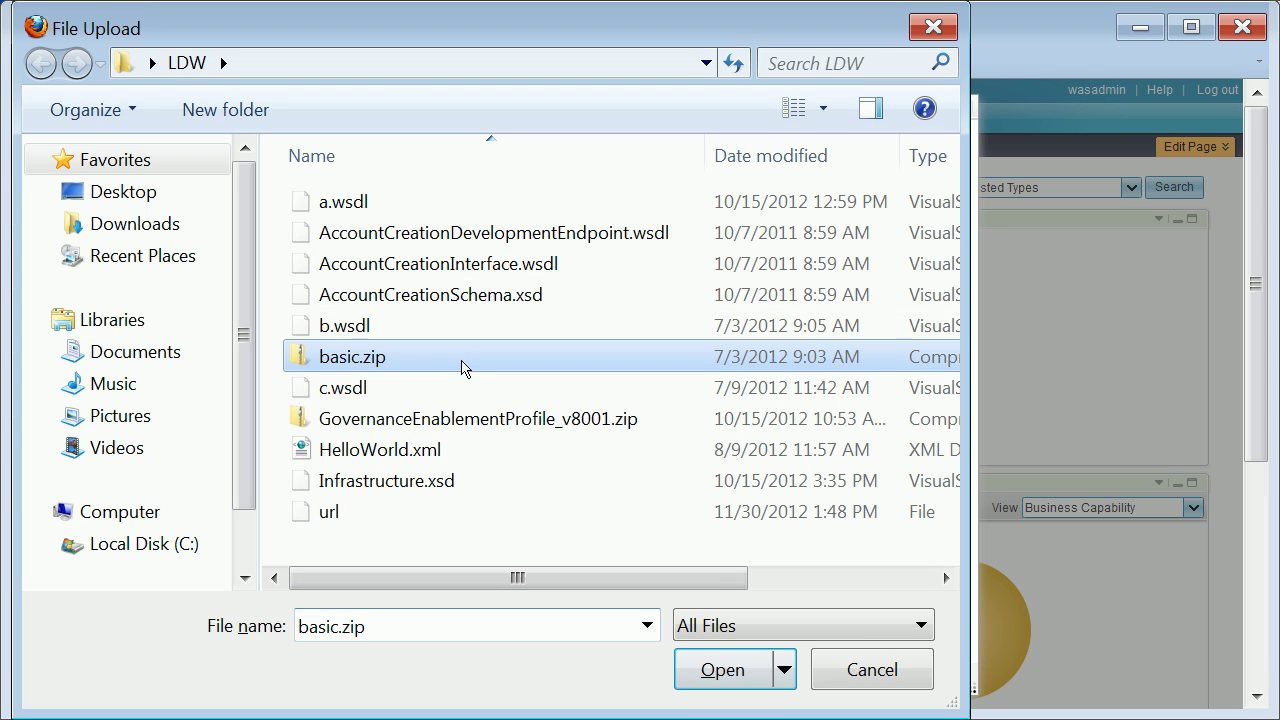
pyautogui.click(726, 672)
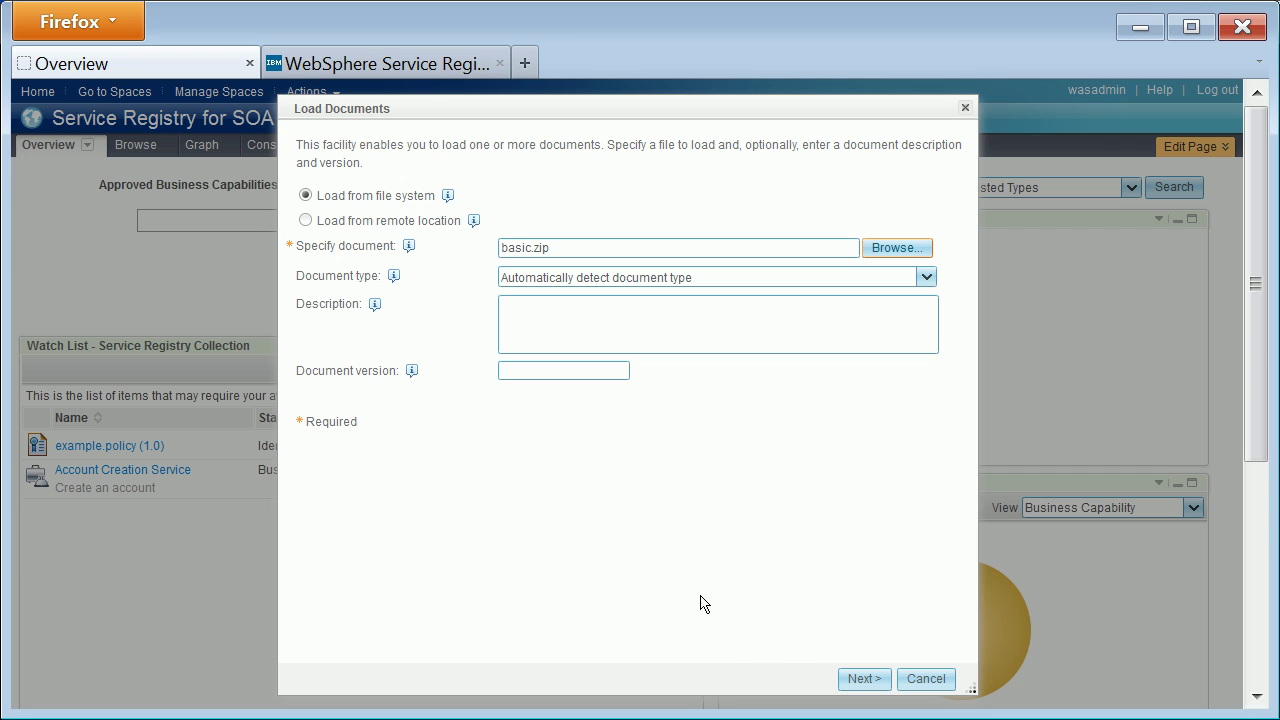
pyautogui.click(597, 278)
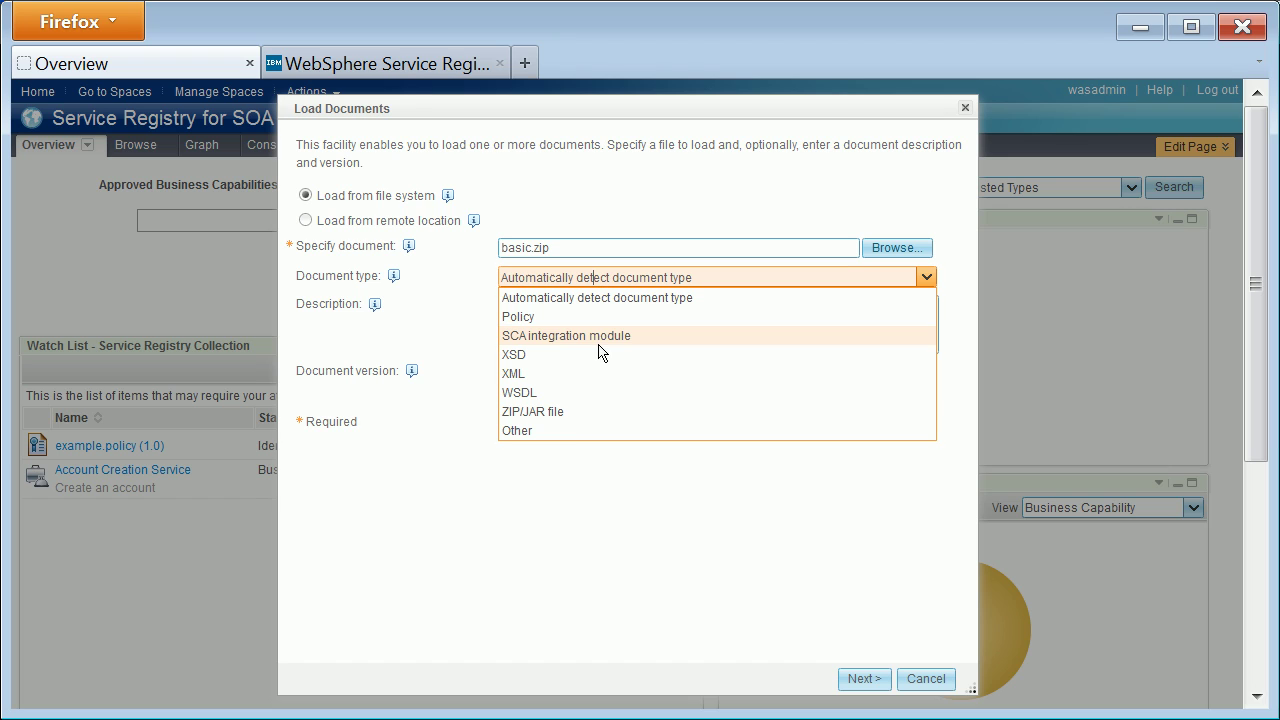
pyautogui.click(567, 436)
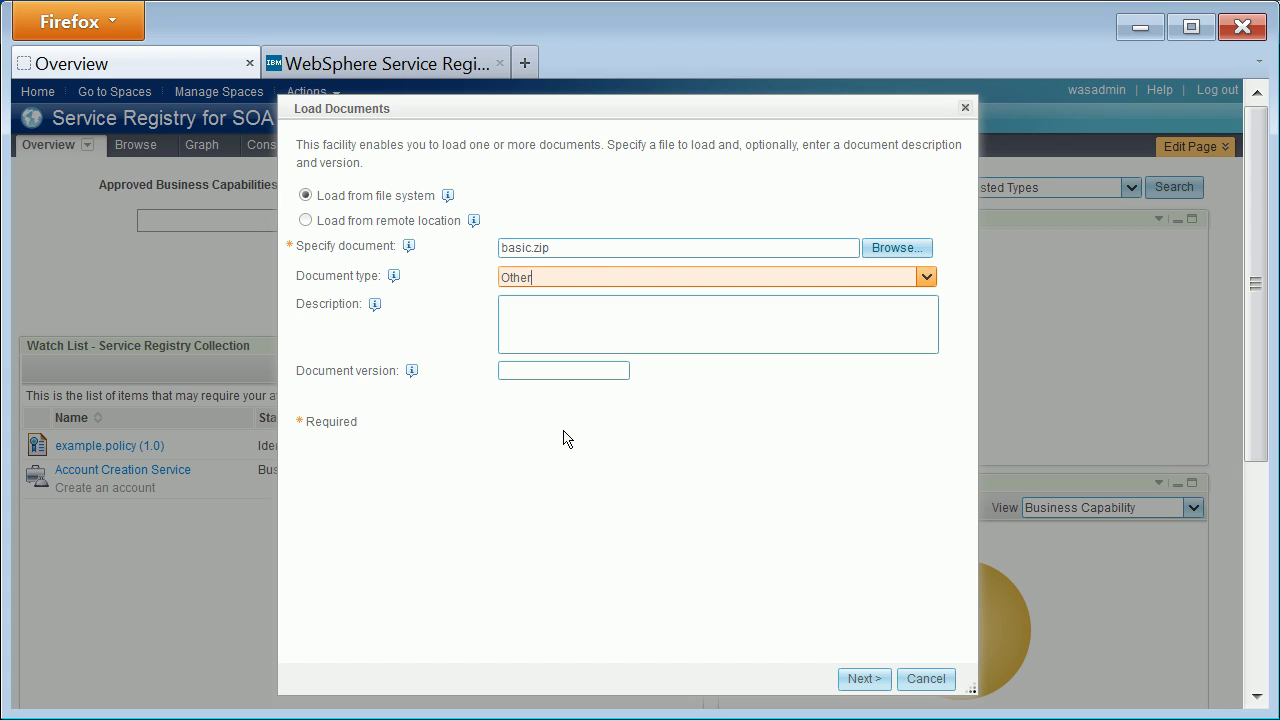
pyautogui.click(540, 372)
pyautogui.write('2.0')
pyautogui.click(855, 679)
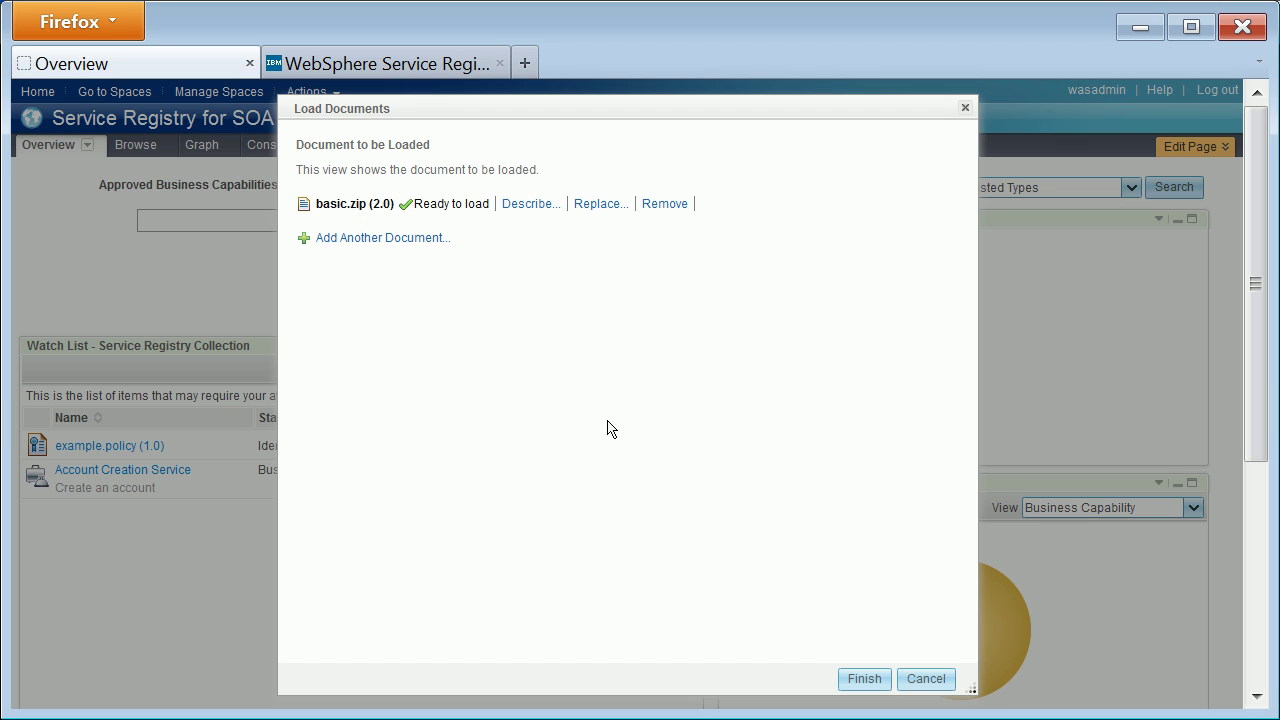
# - Finish loading basic.zip, close the results, and start a new document load from a remote location
pyautogui.click(865, 680)
pyautogui.click(909, 684)
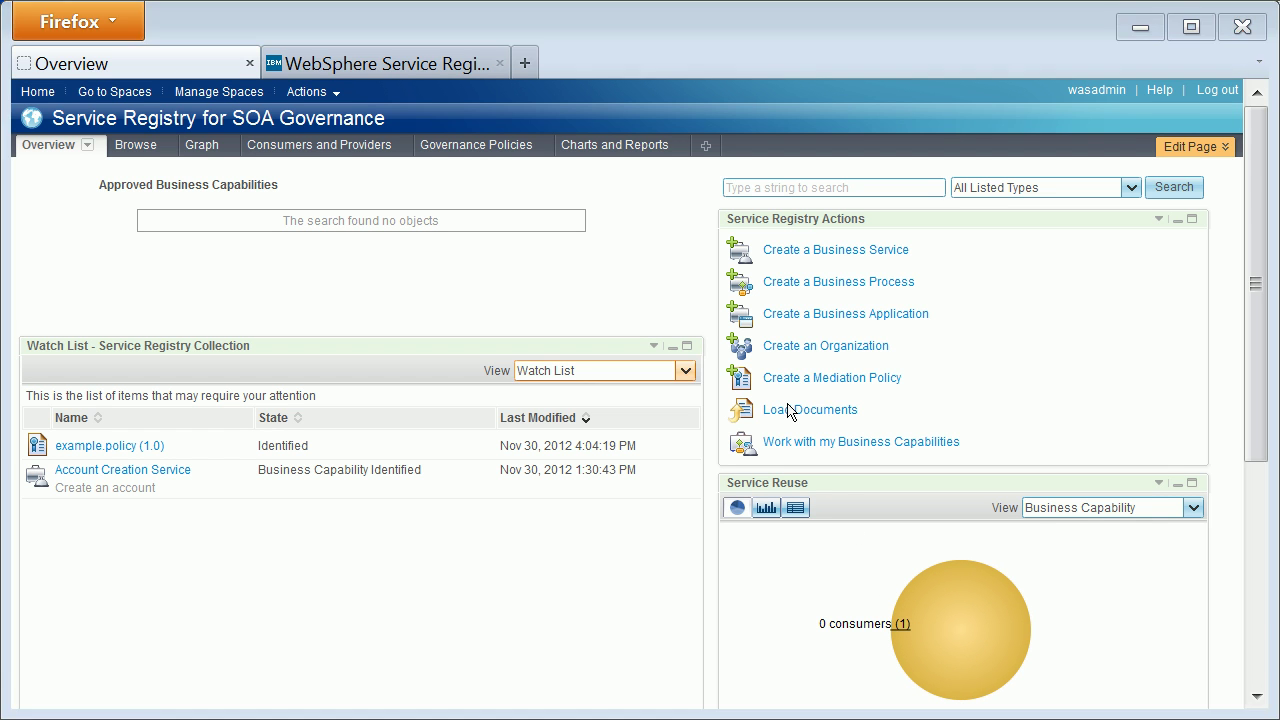
pyautogui.click(794, 411)
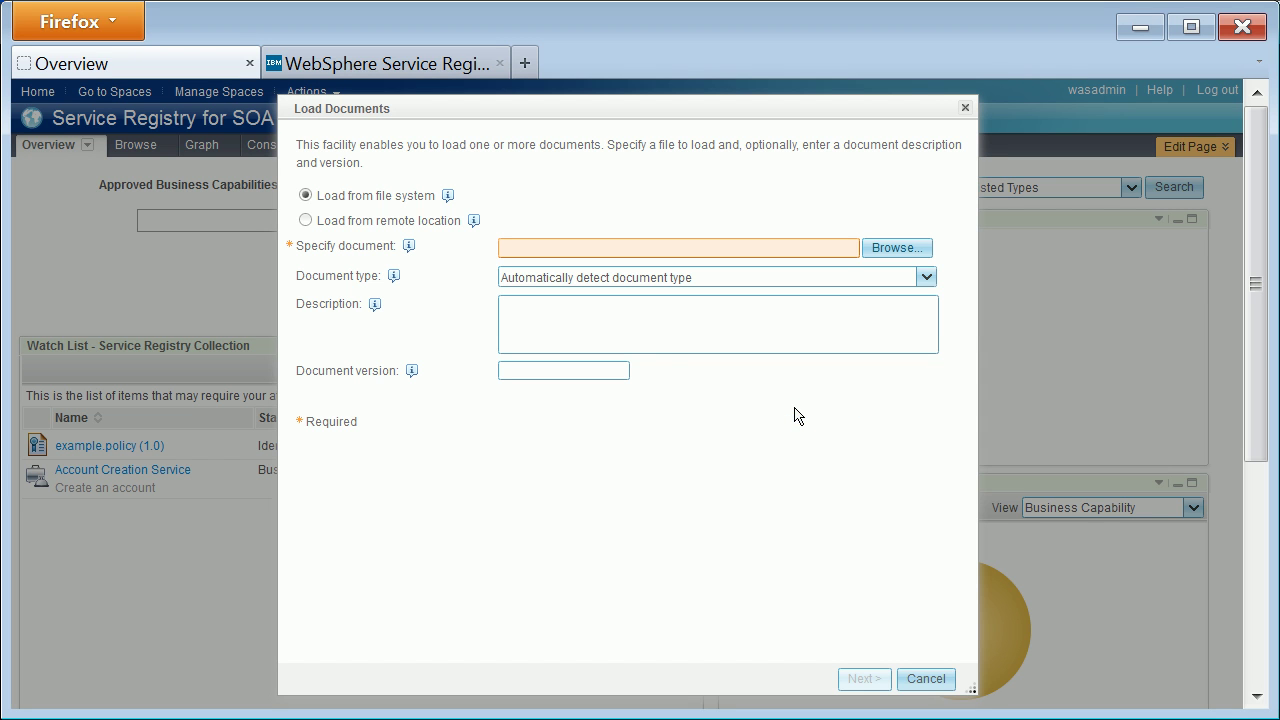
pyautogui.click(365, 222)
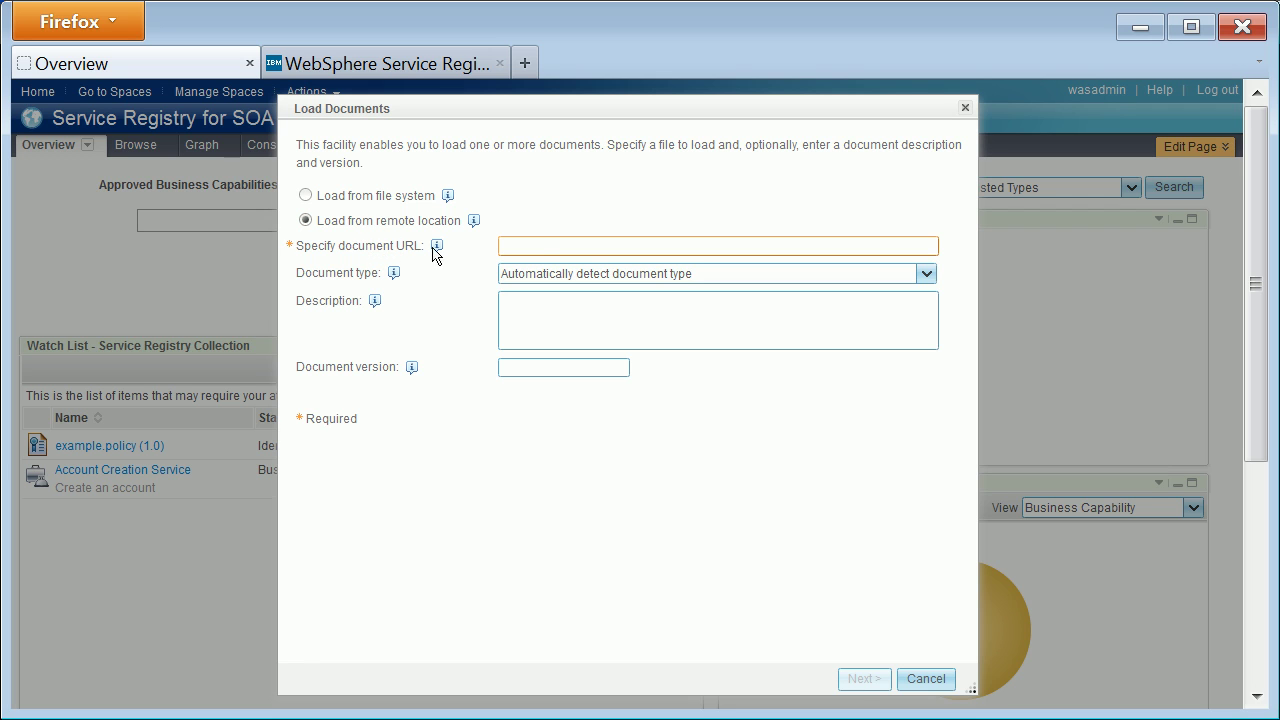
# - Copy the r8samples/WSRR-production-deploy.zip link address from the Cluster installation sample page and enter it as the document URL
pyautogui.click(548, 253)
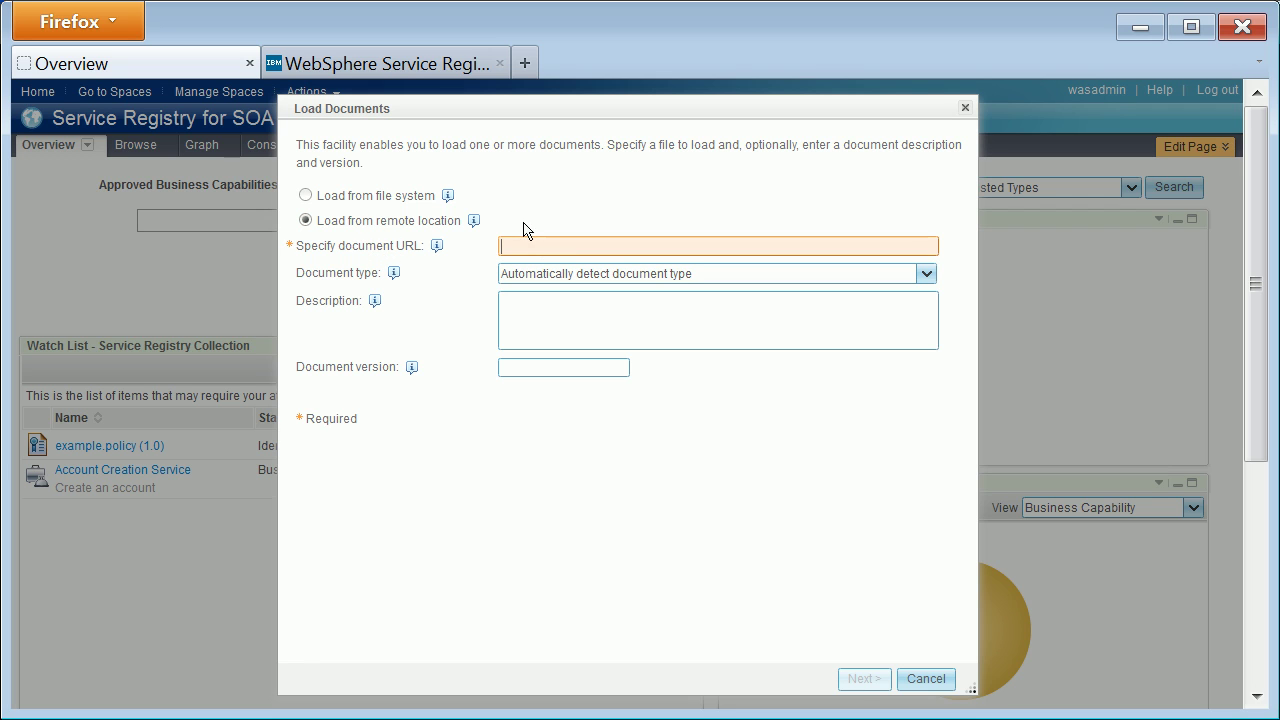
pyautogui.click(388, 66)
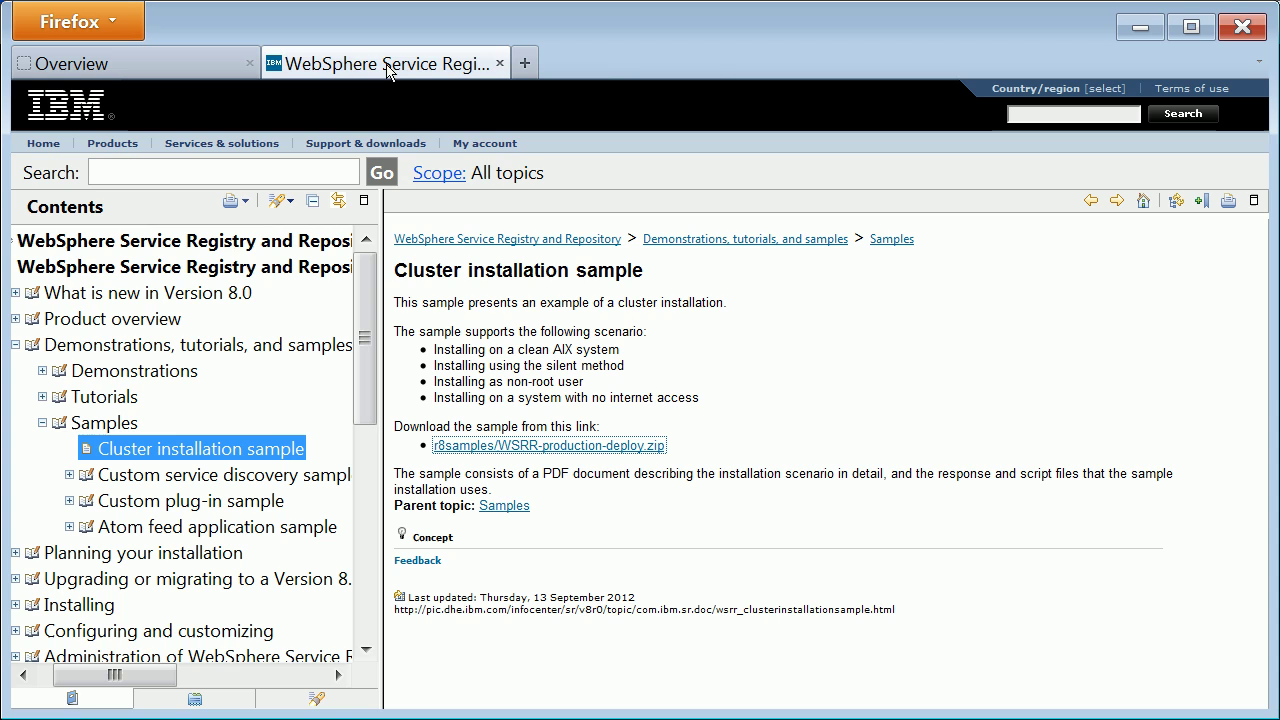
pyautogui.rightClick(607, 452)
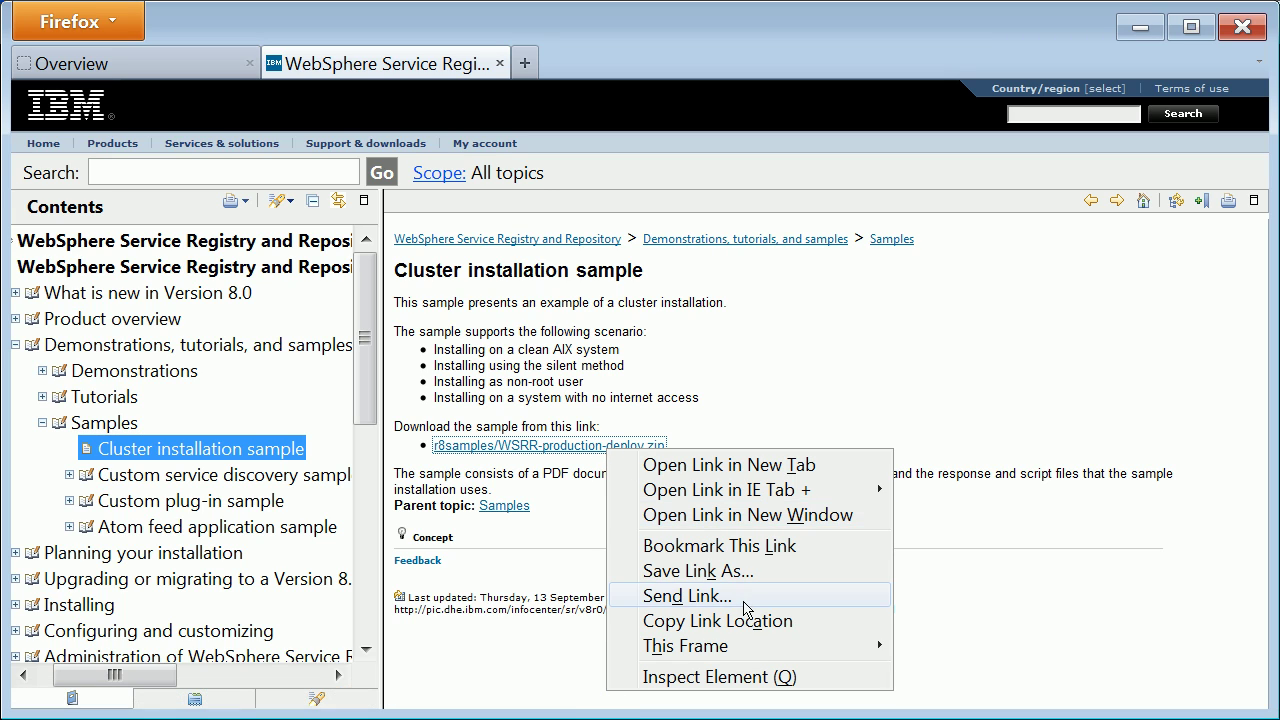
pyautogui.click(750, 621)
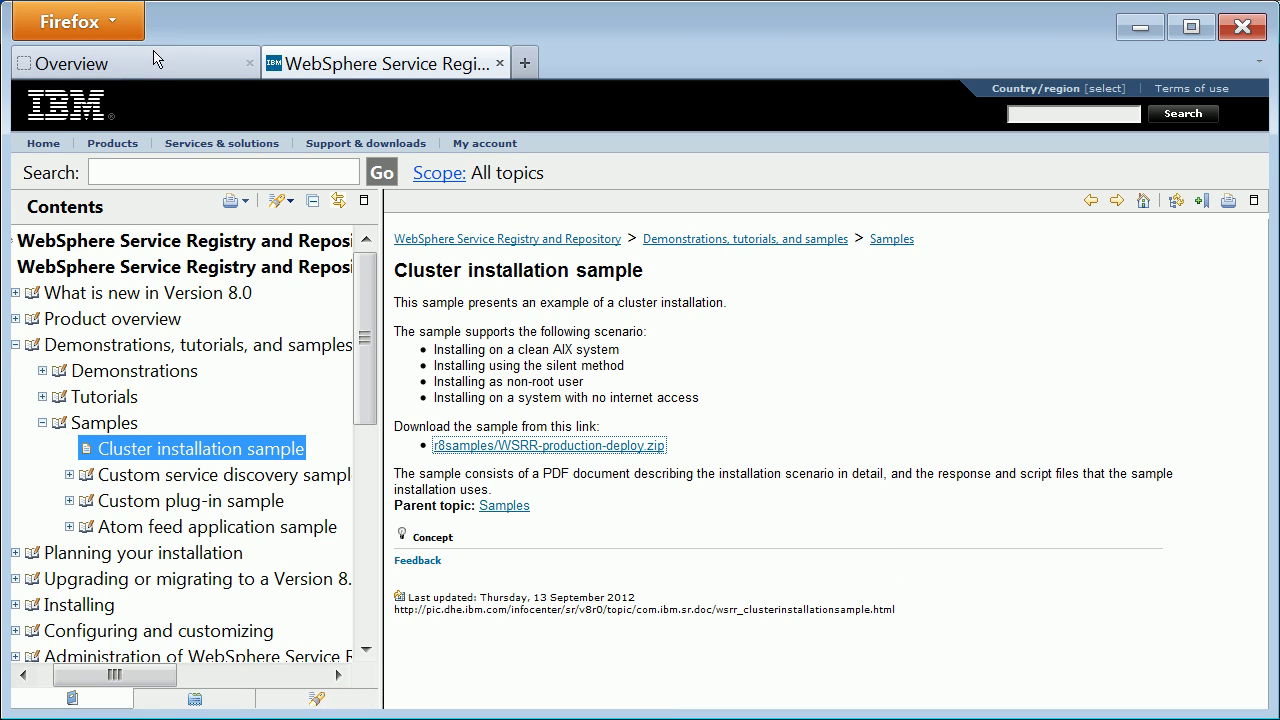
pyautogui.hotkey('ctrl', 'Tab')
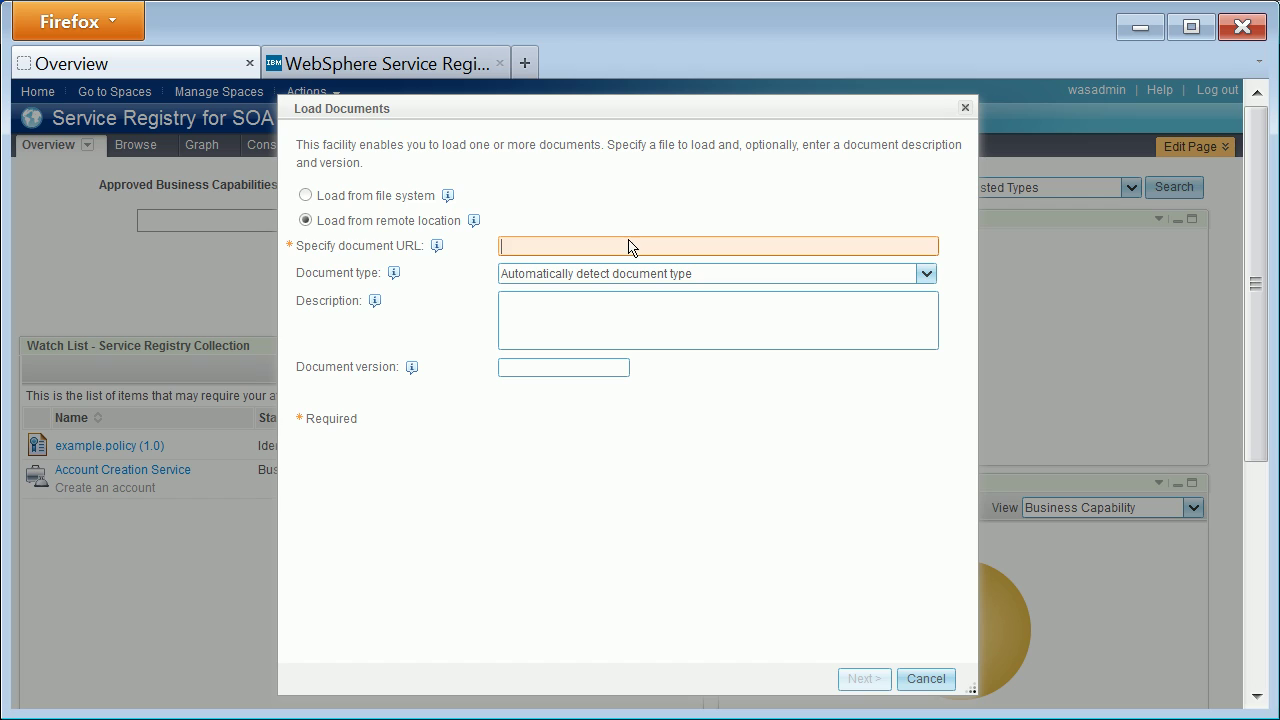
pyautogui.hotkey('ctrl', 'v')
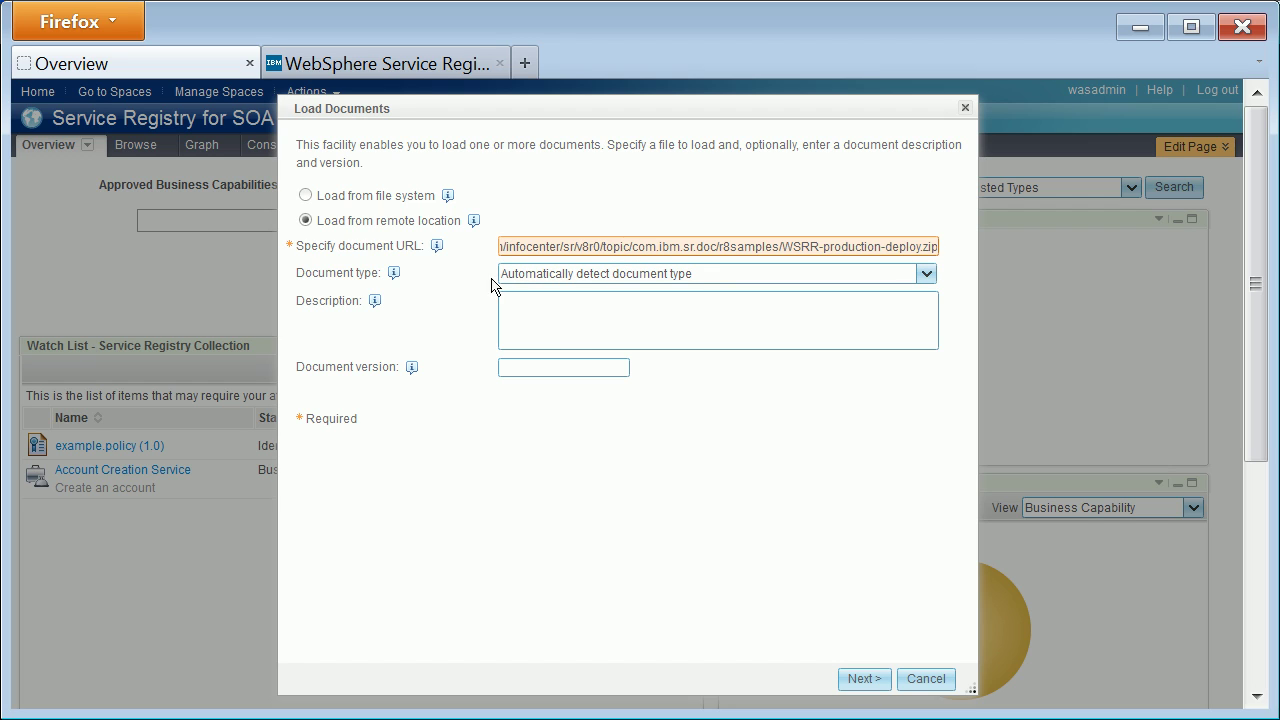
# - Set the document version to 1.0, load all documents contained in WSRR-production-deploy.zip, and close the results
pyautogui.click(565, 368)
pyautogui.write('1.0')
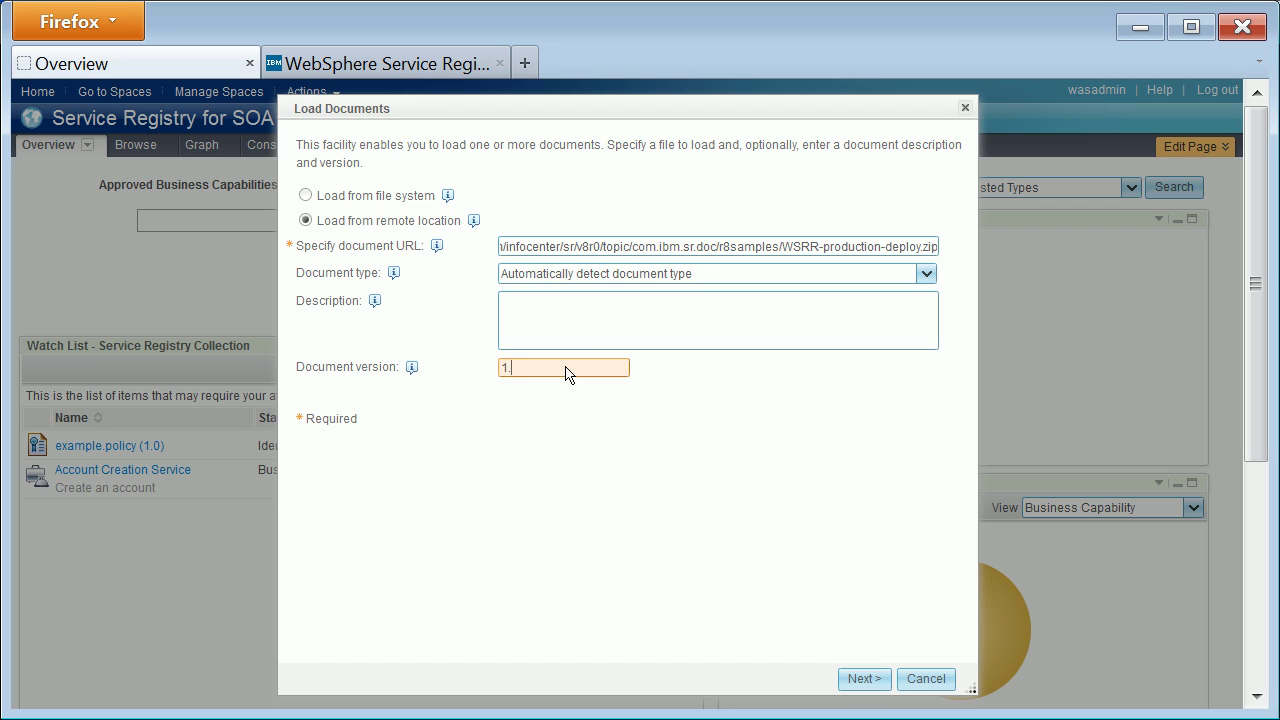
pyautogui.click(862, 680)
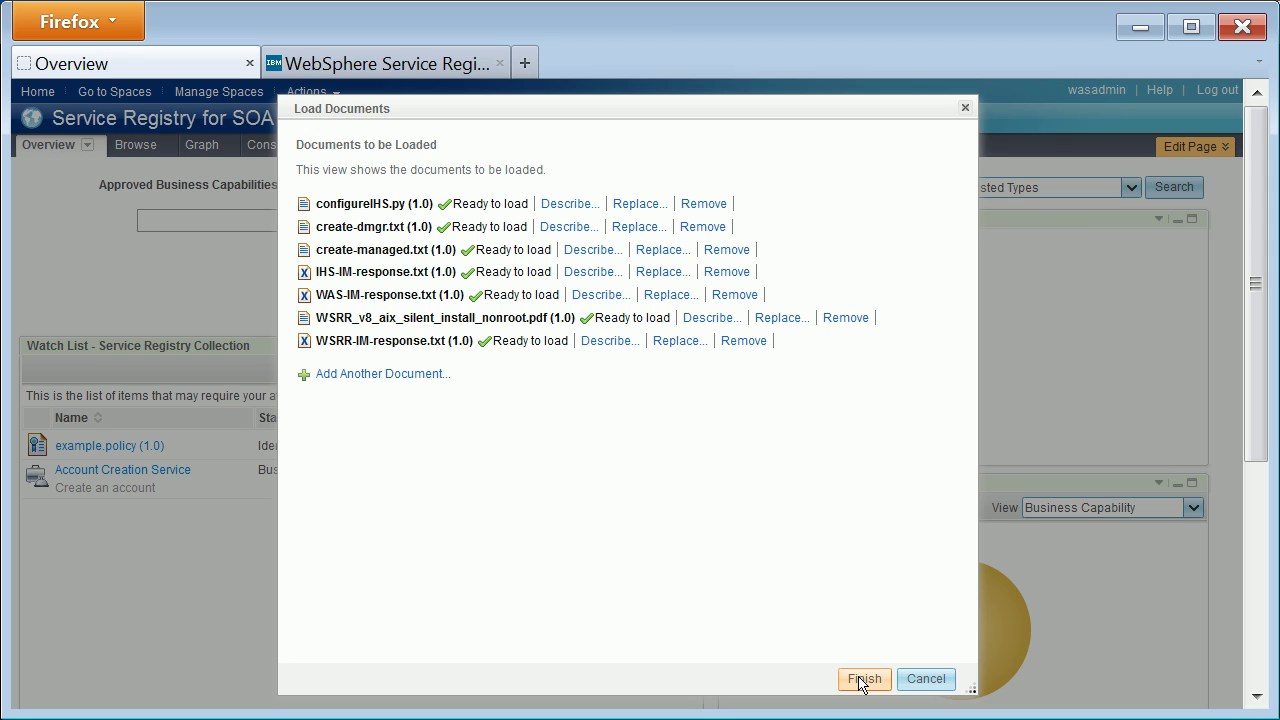
pyautogui.click(860, 680)
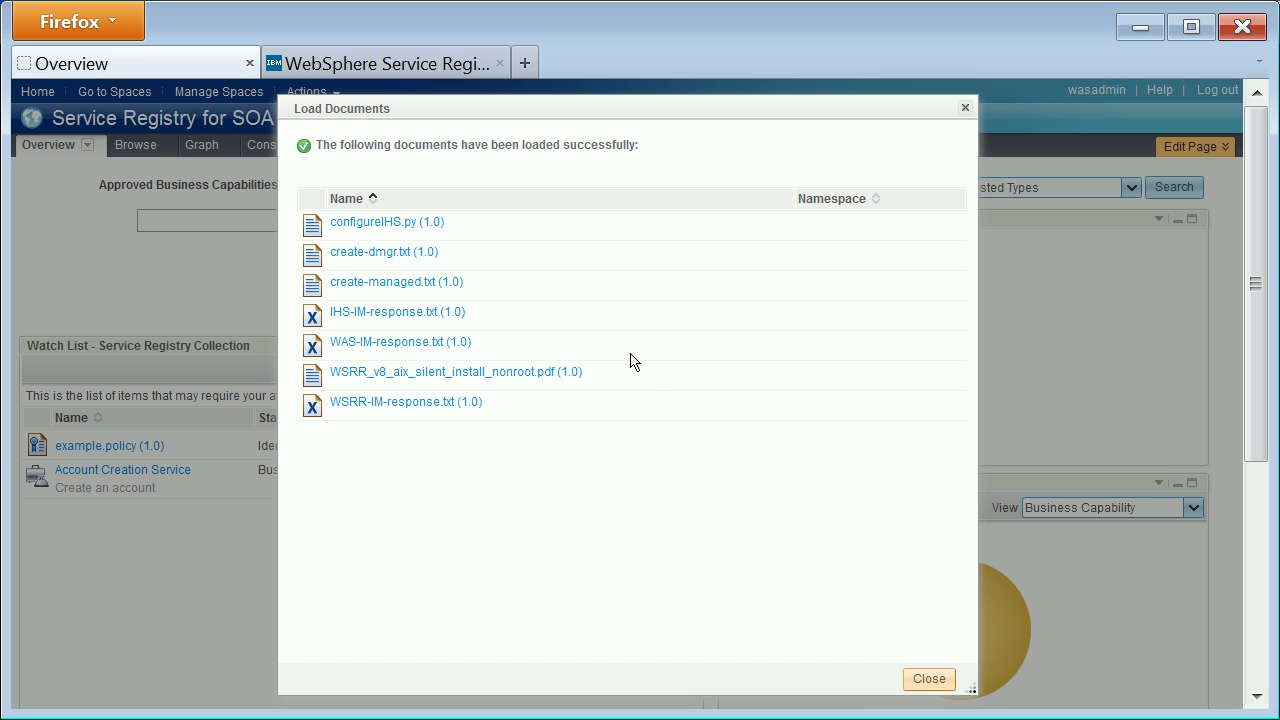
pyautogui.press('Escape')
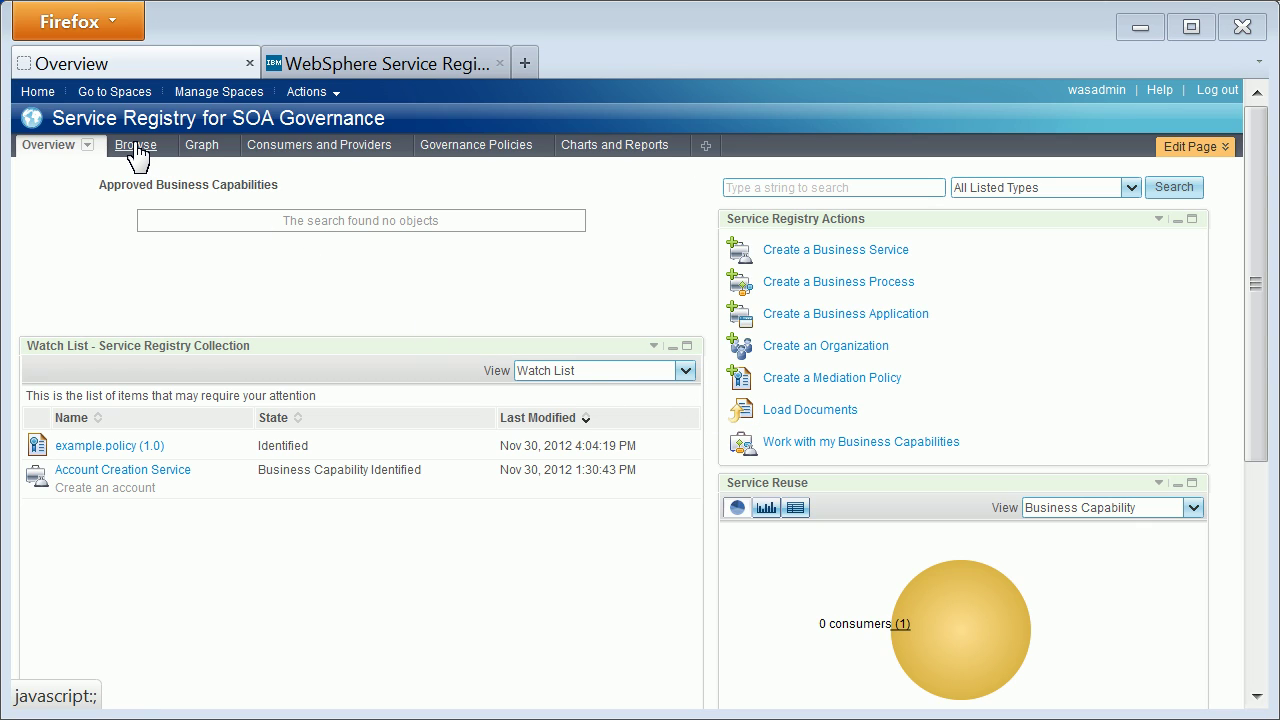
# - Open Account Creation Service Version (1.0) of the Account Creation Service for editing and start adding a document to its Artifacts relationship
pyautogui.click(139, 478)
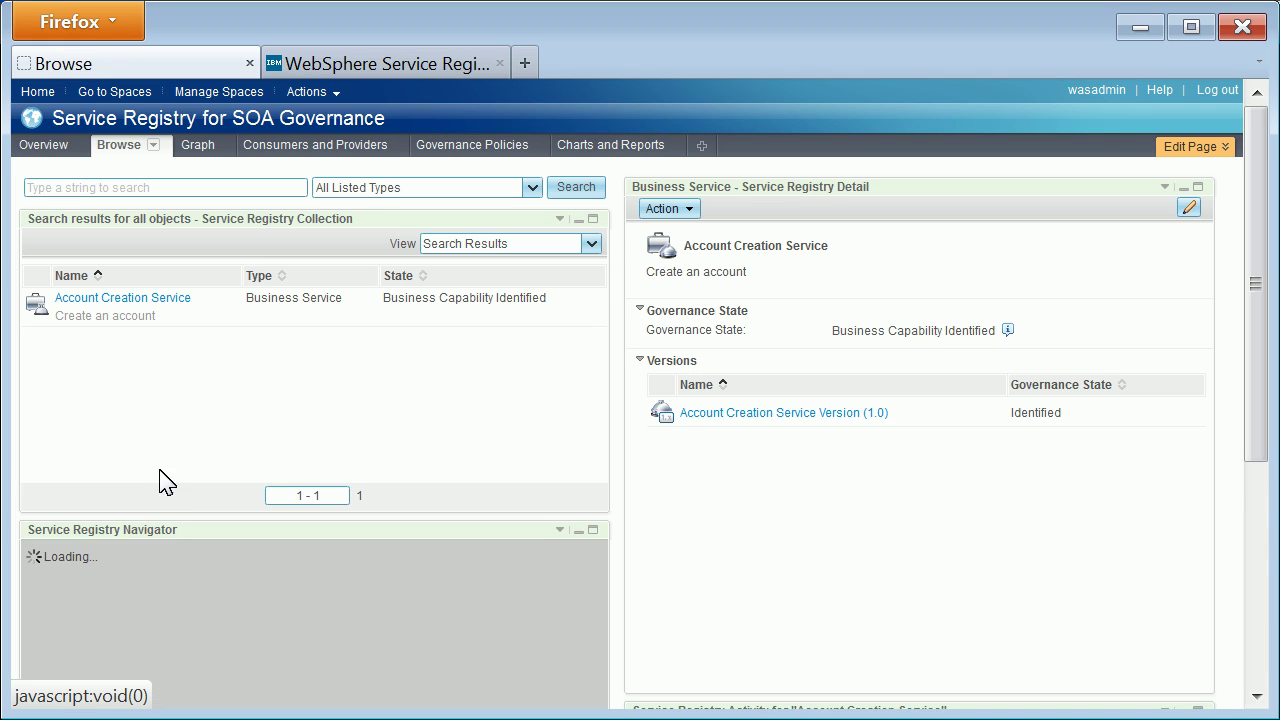
pyautogui.click(791, 417)
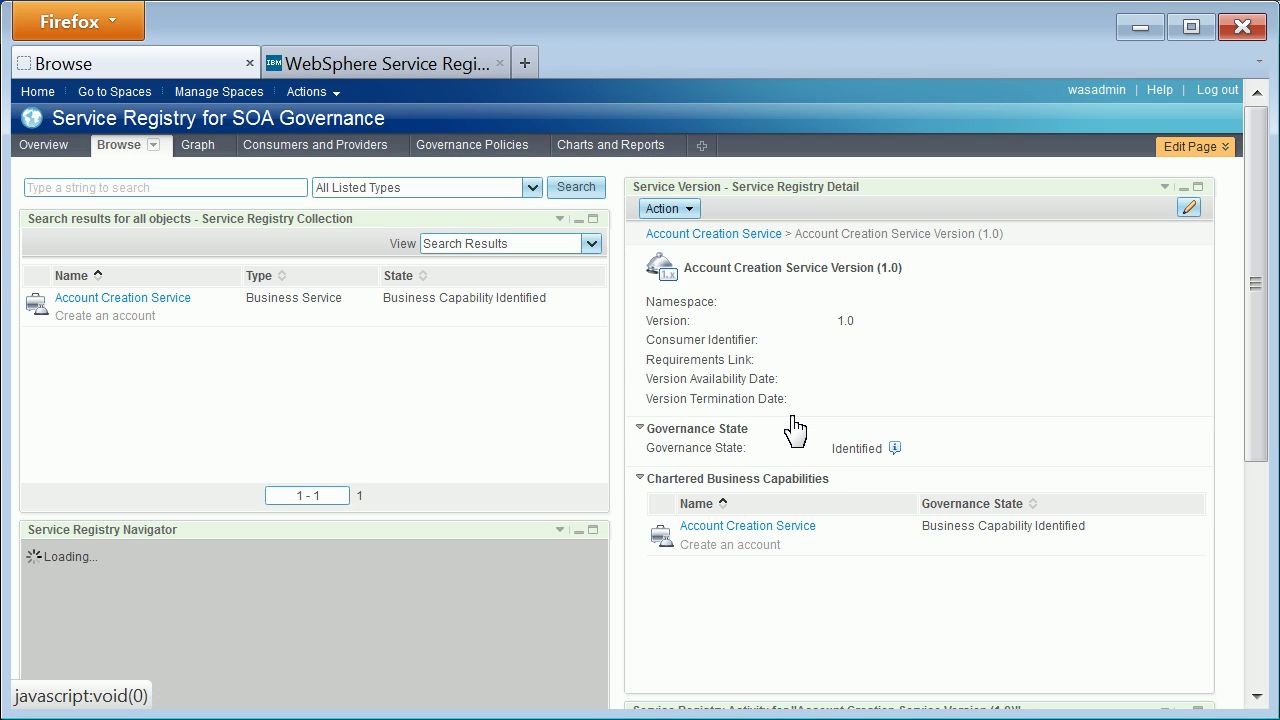
pyautogui.click(1189, 208)
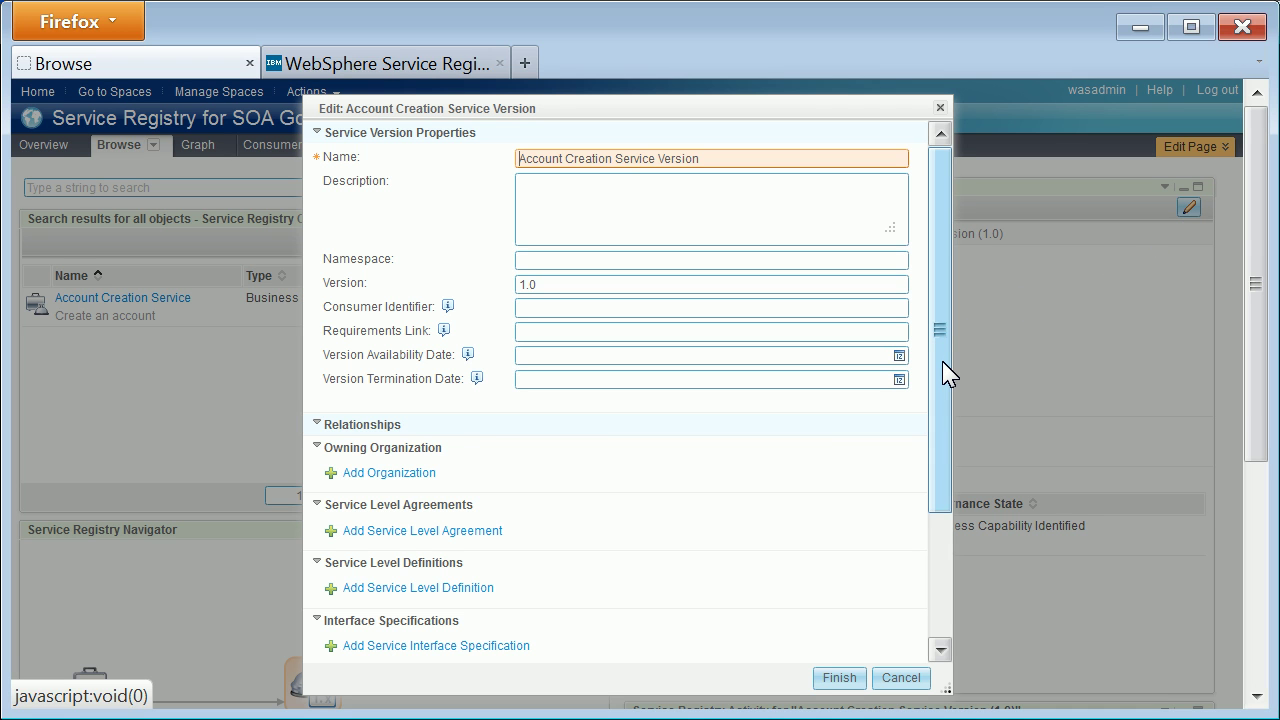
pyautogui.moveTo(948, 374); pyautogui.dragTo(928, 571)
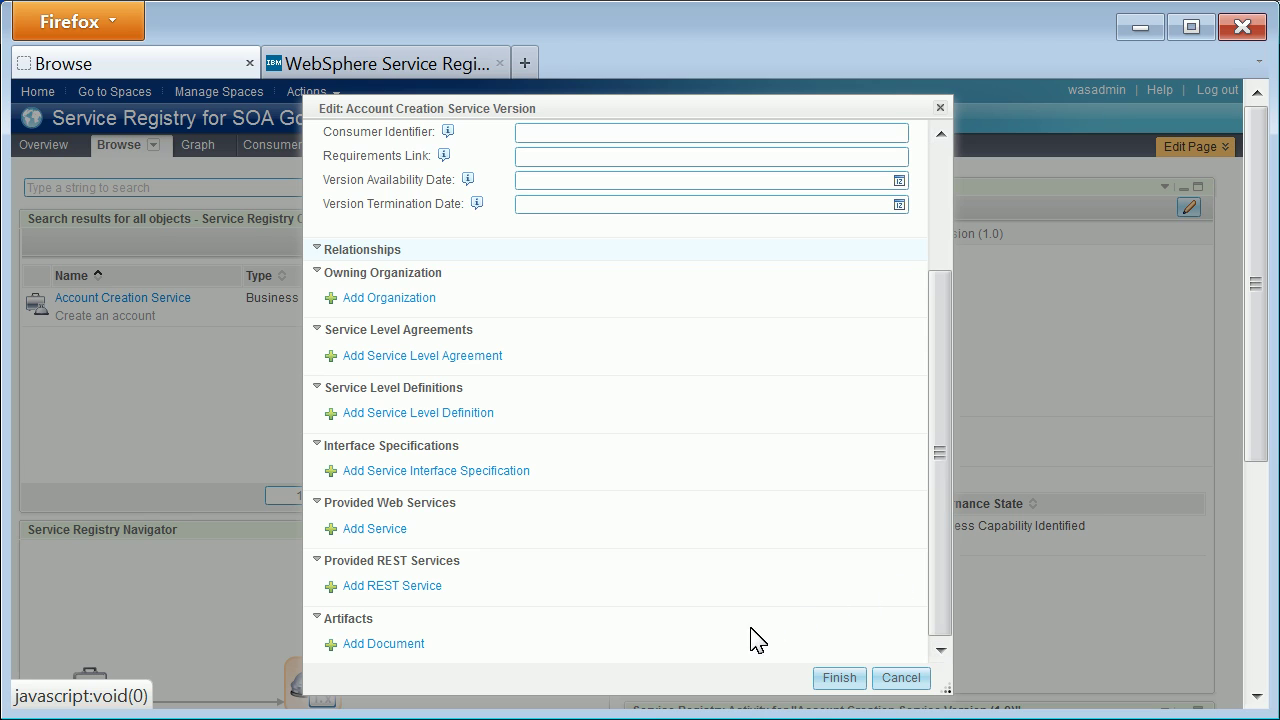
pyautogui.click(384, 645)
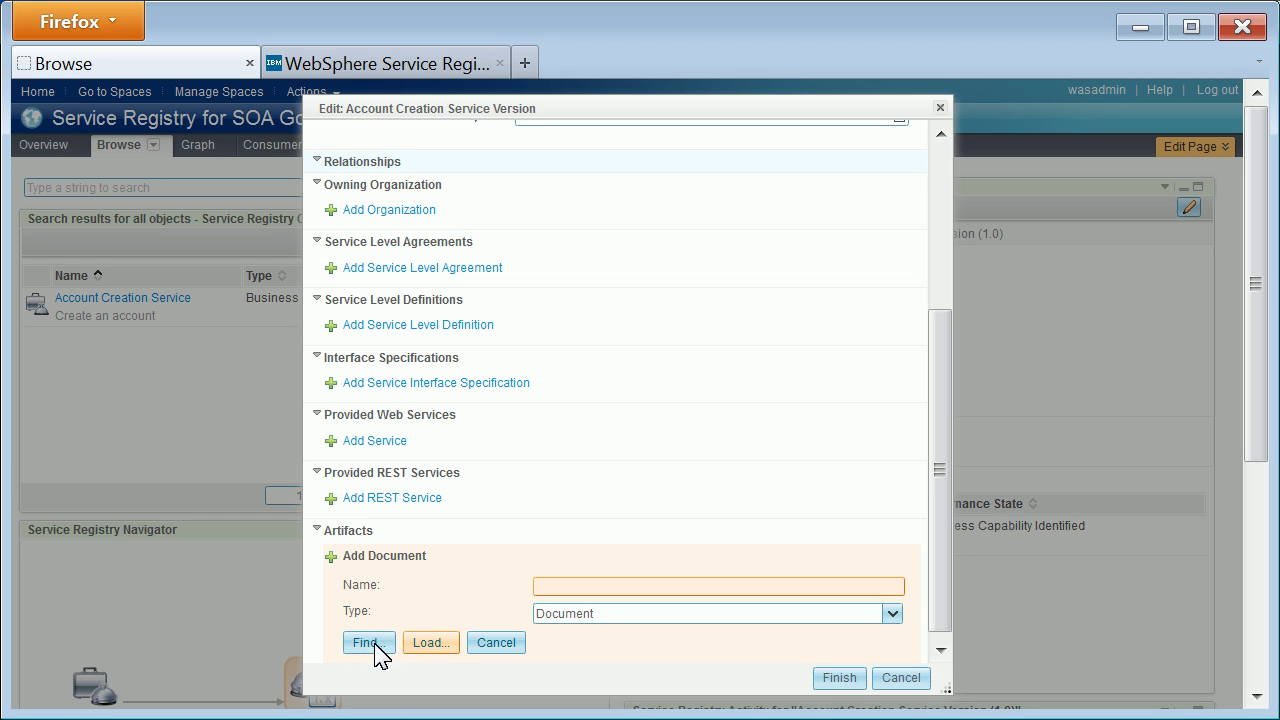
# - Look through the existing registry documents offered as Artifacts targets, then dismiss the list without selecting any
pyautogui.click(370, 645)
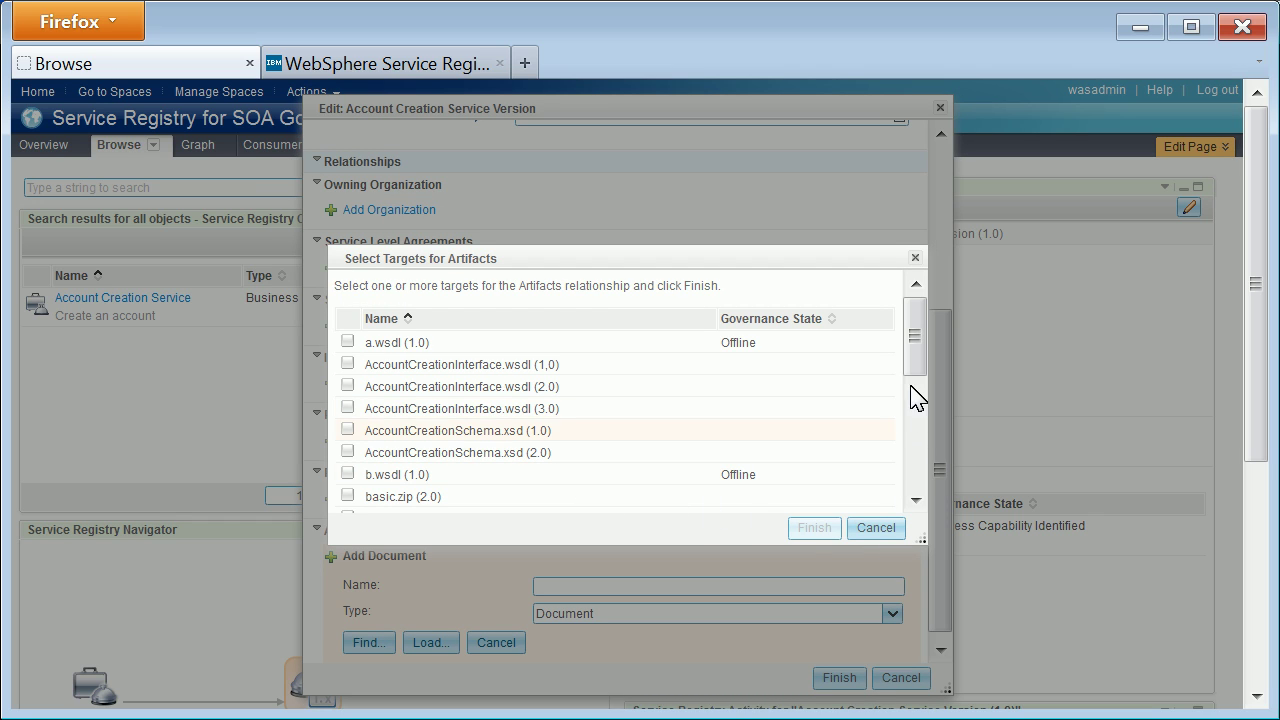
pyautogui.scroll(-5, 900, 395)
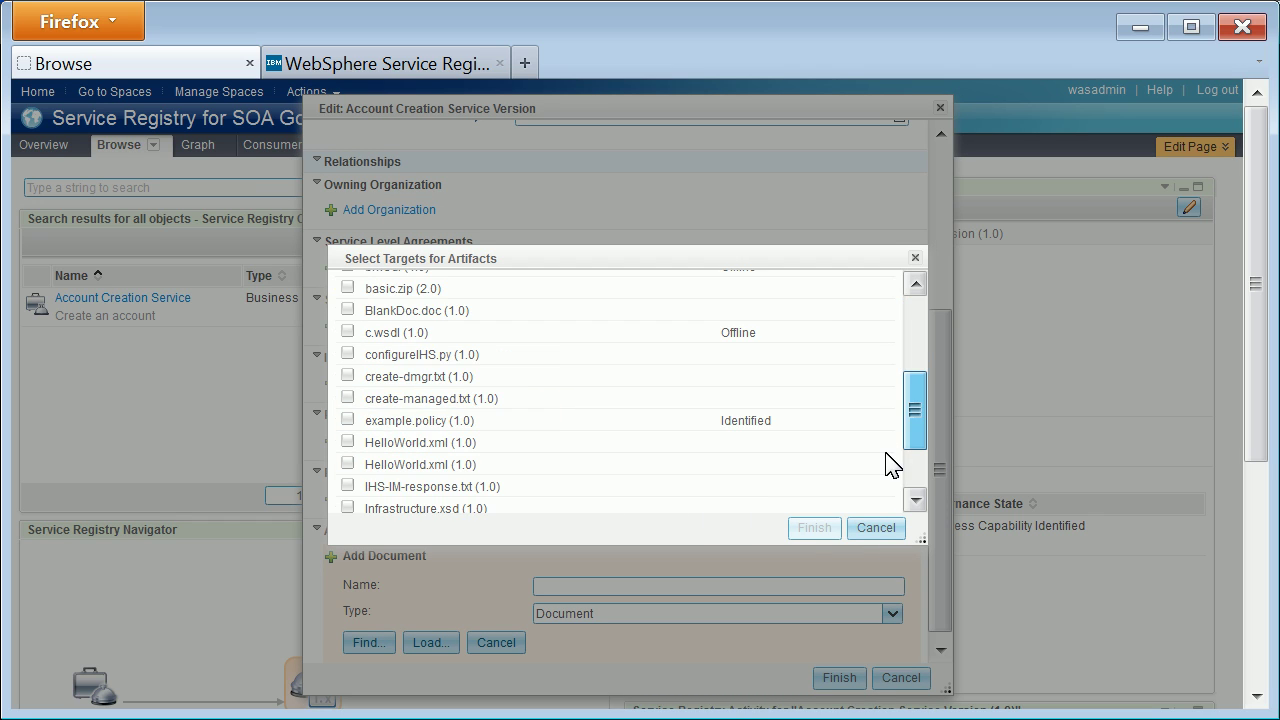
pyautogui.click(862, 530)
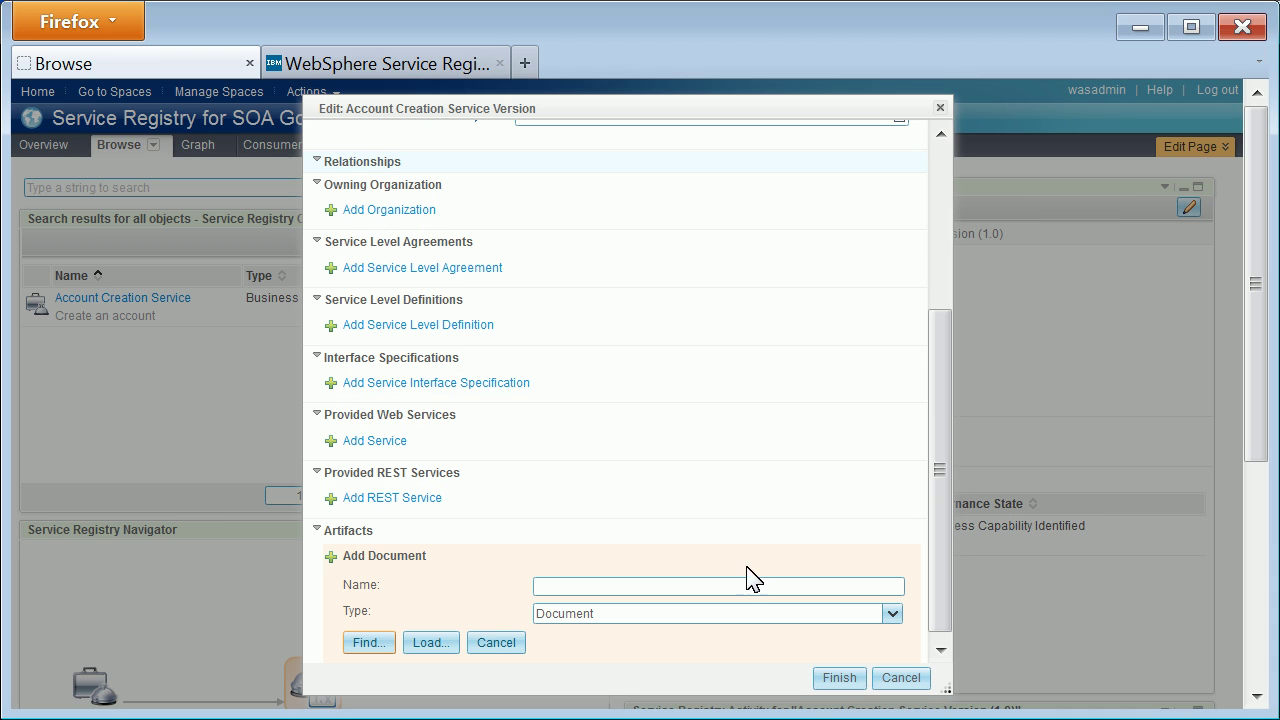
# - Start loading AccountCreationInterface.wsdl from the LDW folder as the artifact with version 1.0 and proceed to the dependency overview
pyautogui.click(428, 645)
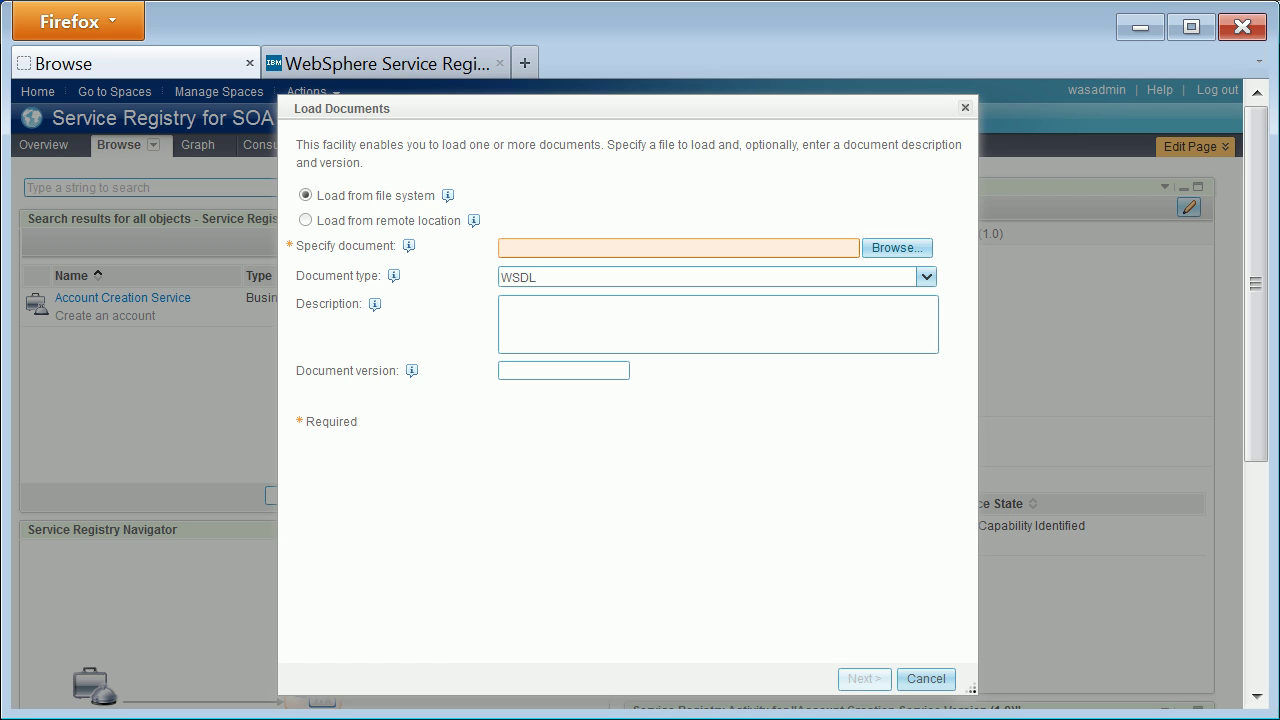
pyautogui.click(893, 250)
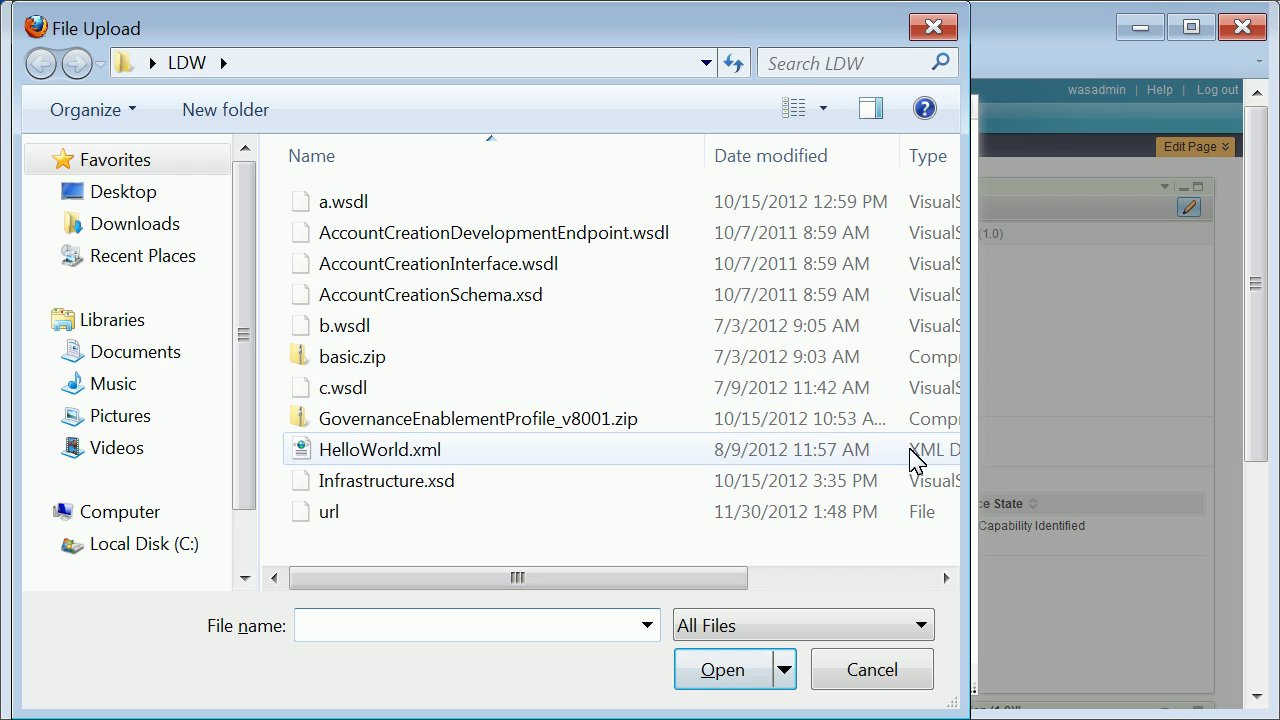
pyautogui.click(520, 268)
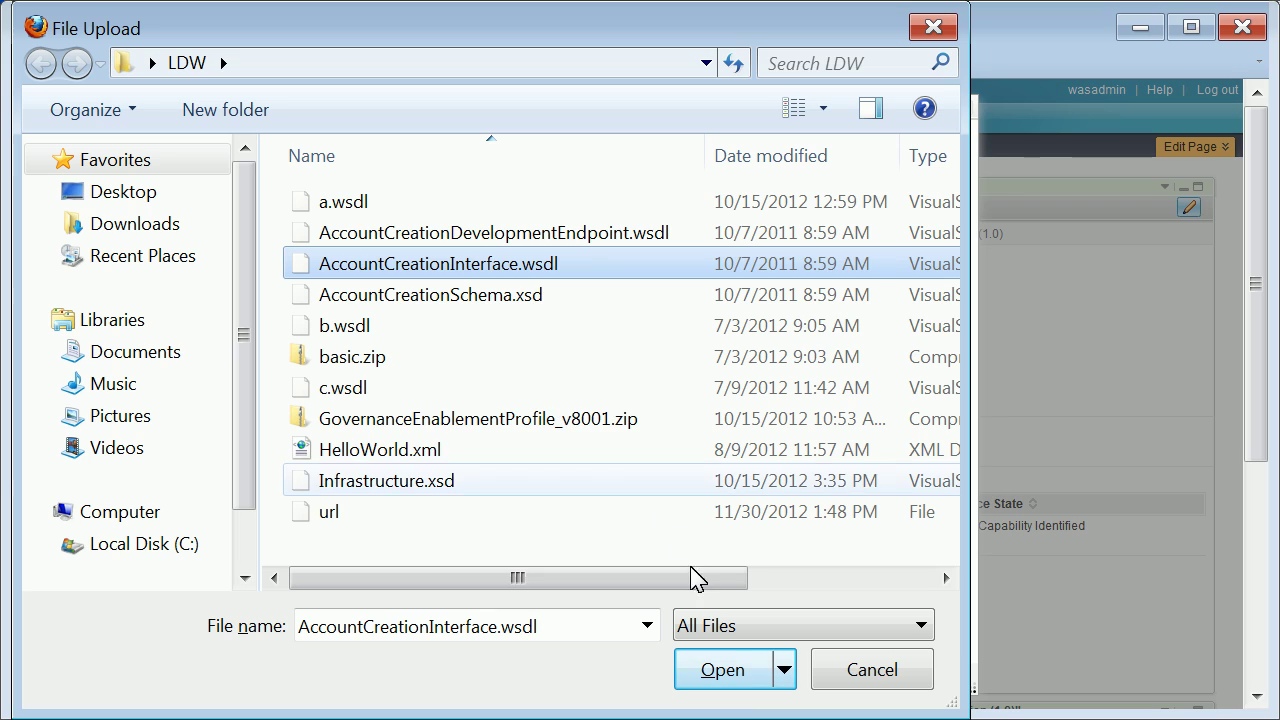
pyautogui.click(748, 678)
pyautogui.click(563, 370)
pyautogui.write('1.0')
pyautogui.click(863, 680)
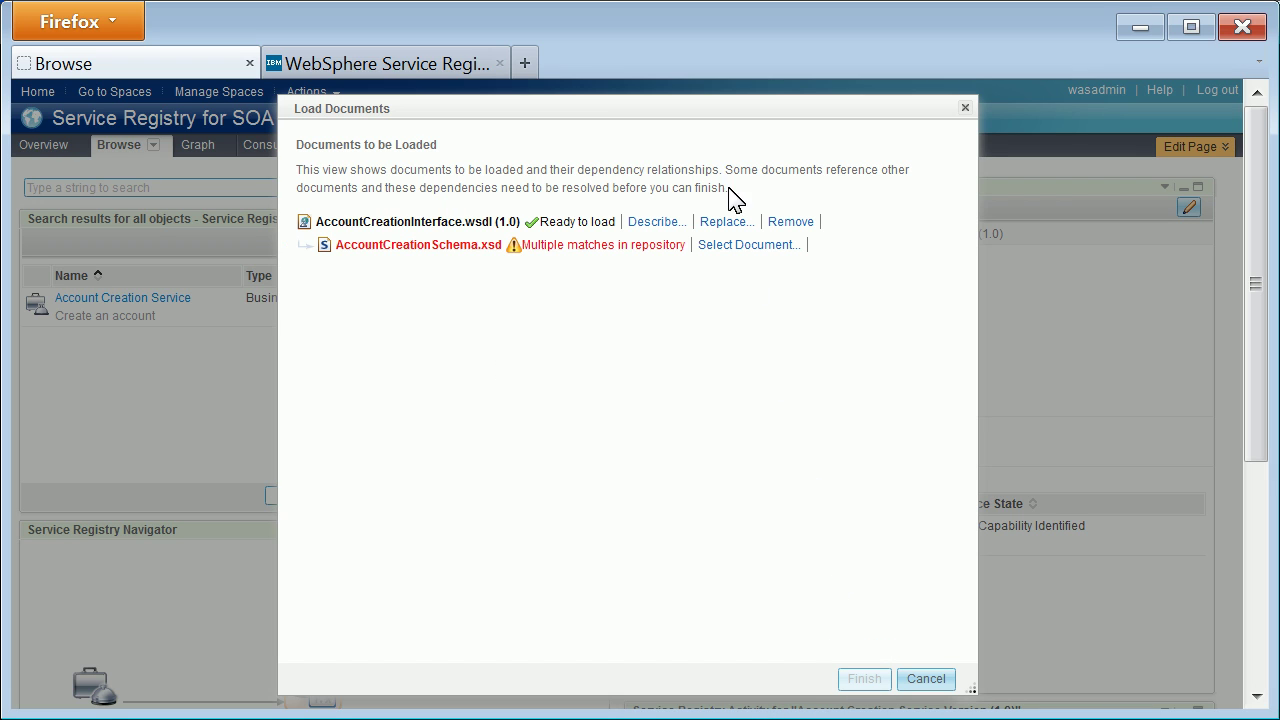
# - Resolve the schema dependency with AccountCreationSchema.xsd (1.0), finish loading the WSDL, and save the service version with the new artifact
pyautogui.click(748, 246)
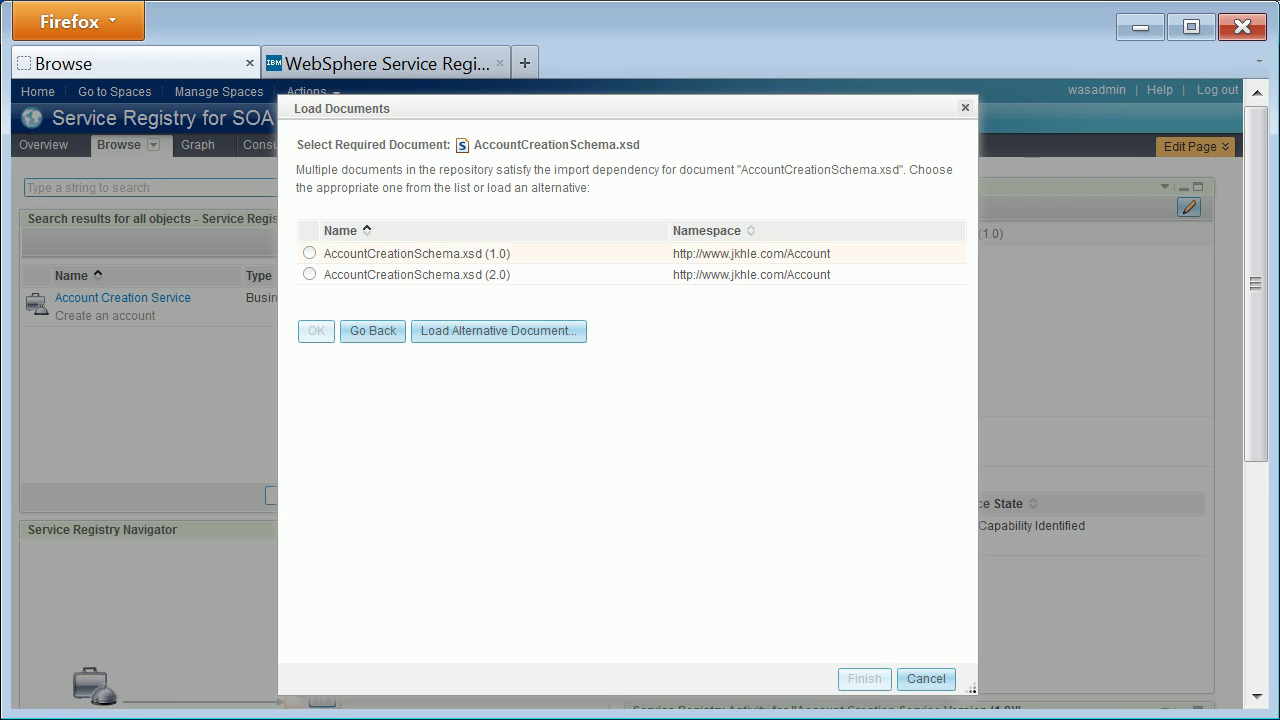
pyautogui.click(310, 254)
pyautogui.click(317, 331)
pyautogui.click(847, 677)
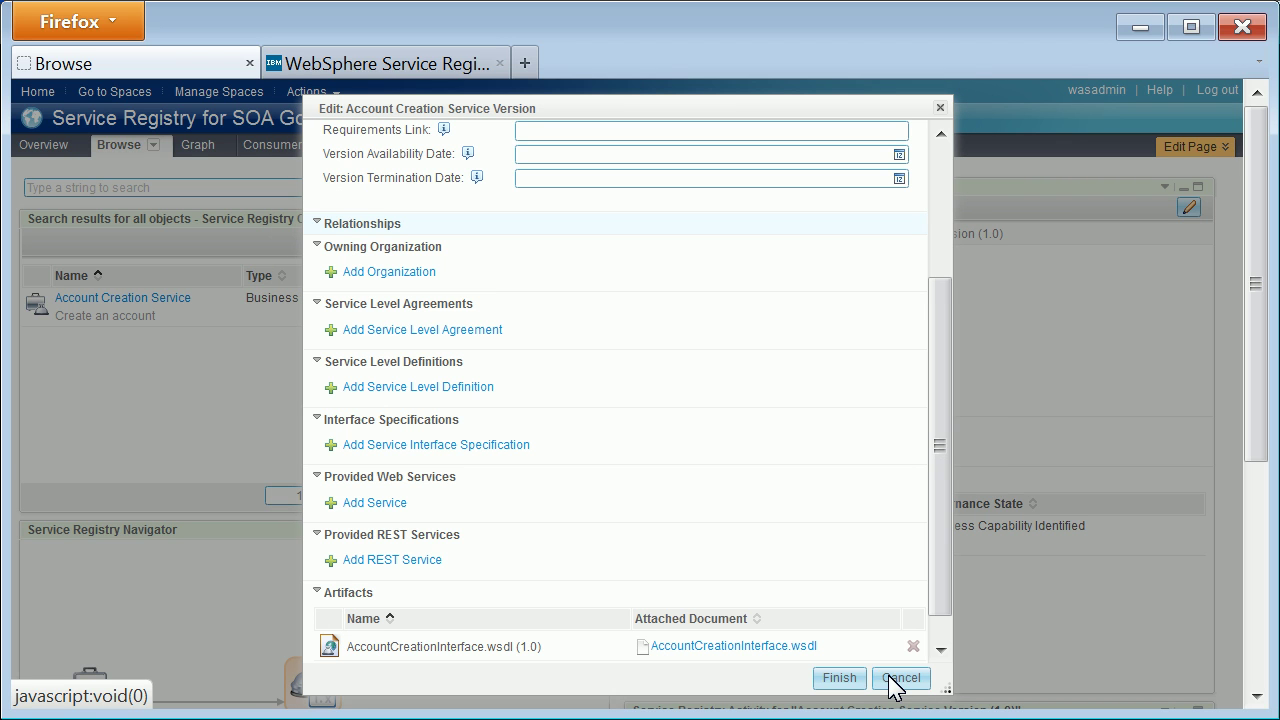
pyautogui.click(838, 678)
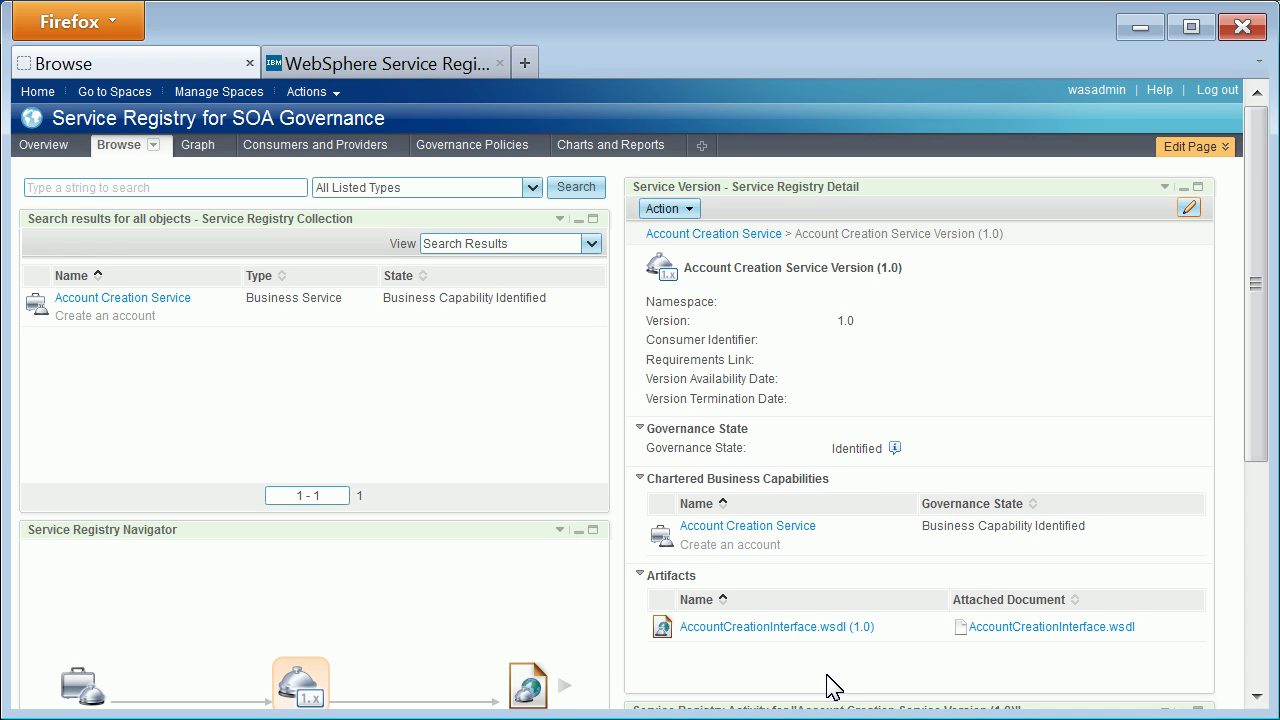